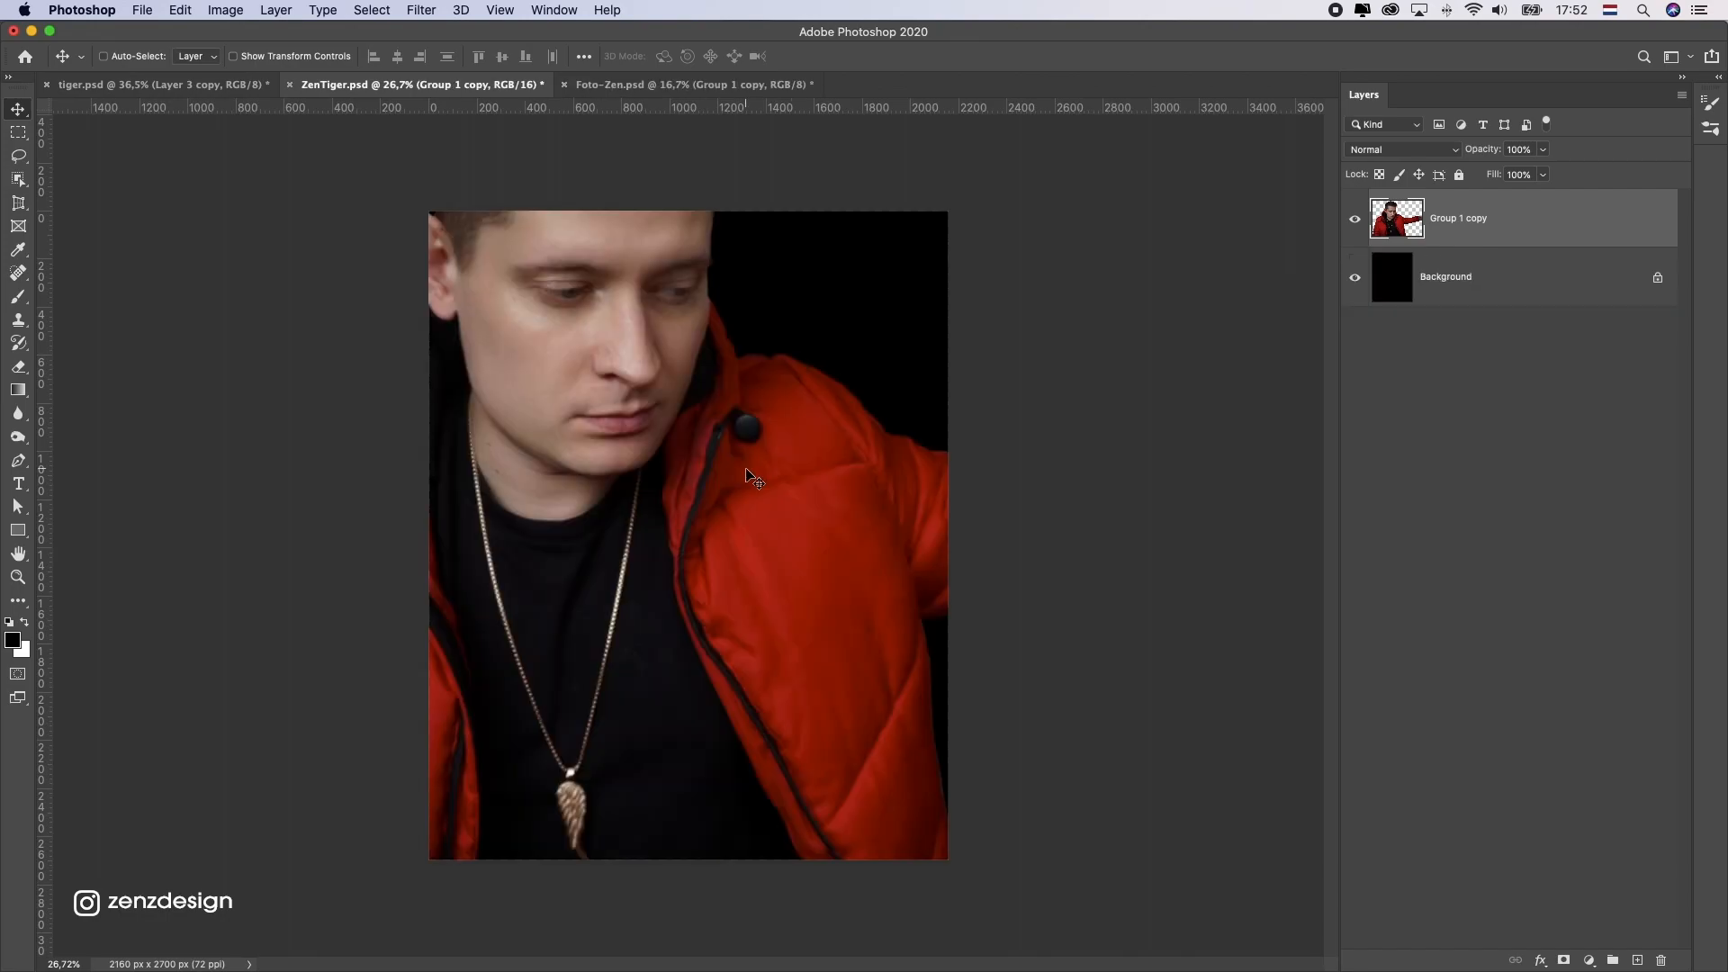
# Step: Copy the tiger cutout layer from tiger.psd into ZenTiger.psd and convert it and the portrait layer to smart objects
pyautogui.click(220, 85)
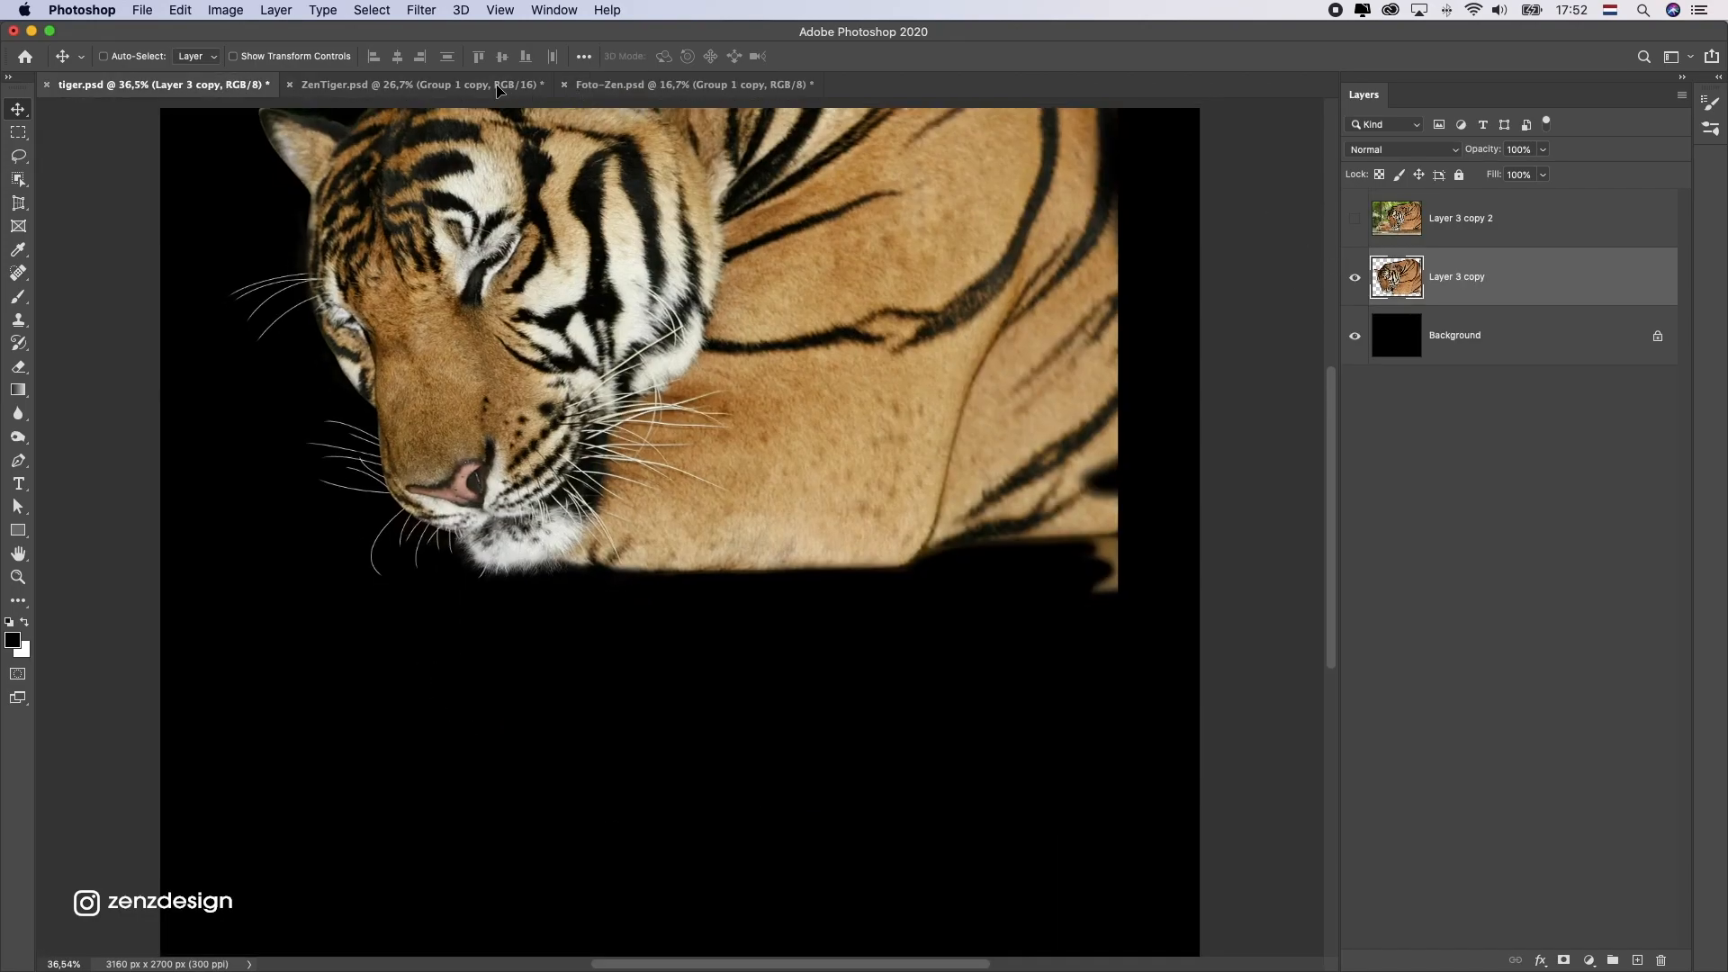
pyautogui.moveTo(498, 90); pyautogui.dragTo(623, 460)
pyautogui.rightClick(1463, 214)
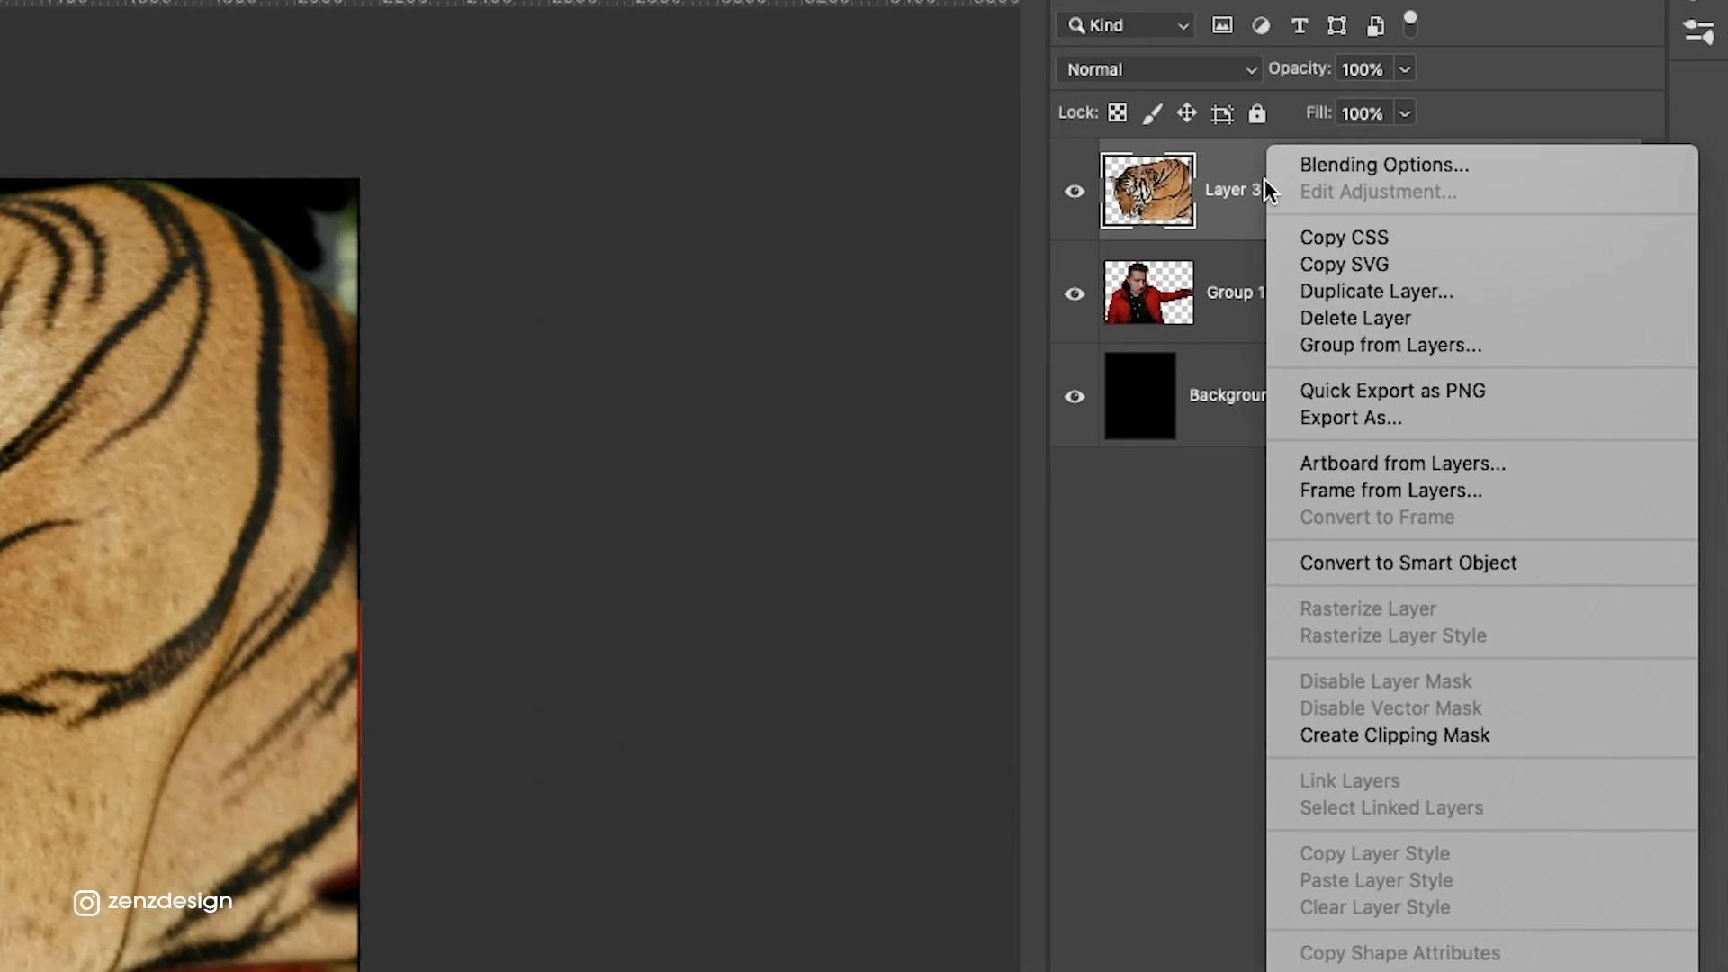
pyautogui.click(1512, 429)
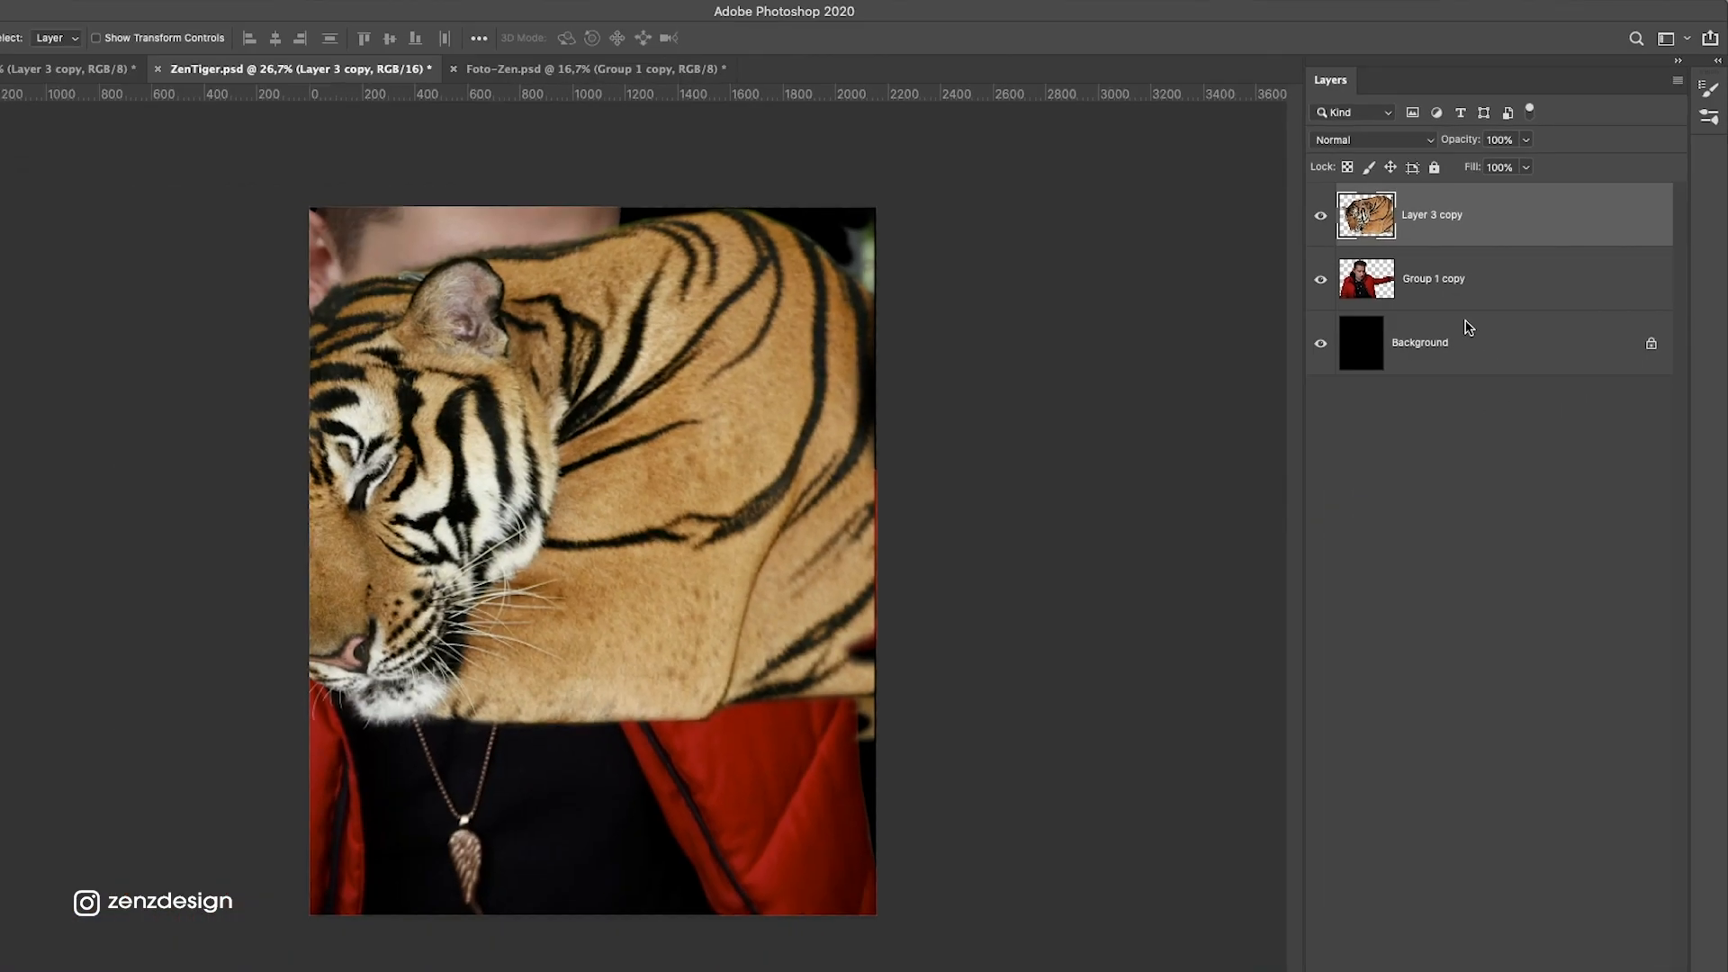
pyautogui.rightClick(1467, 293)
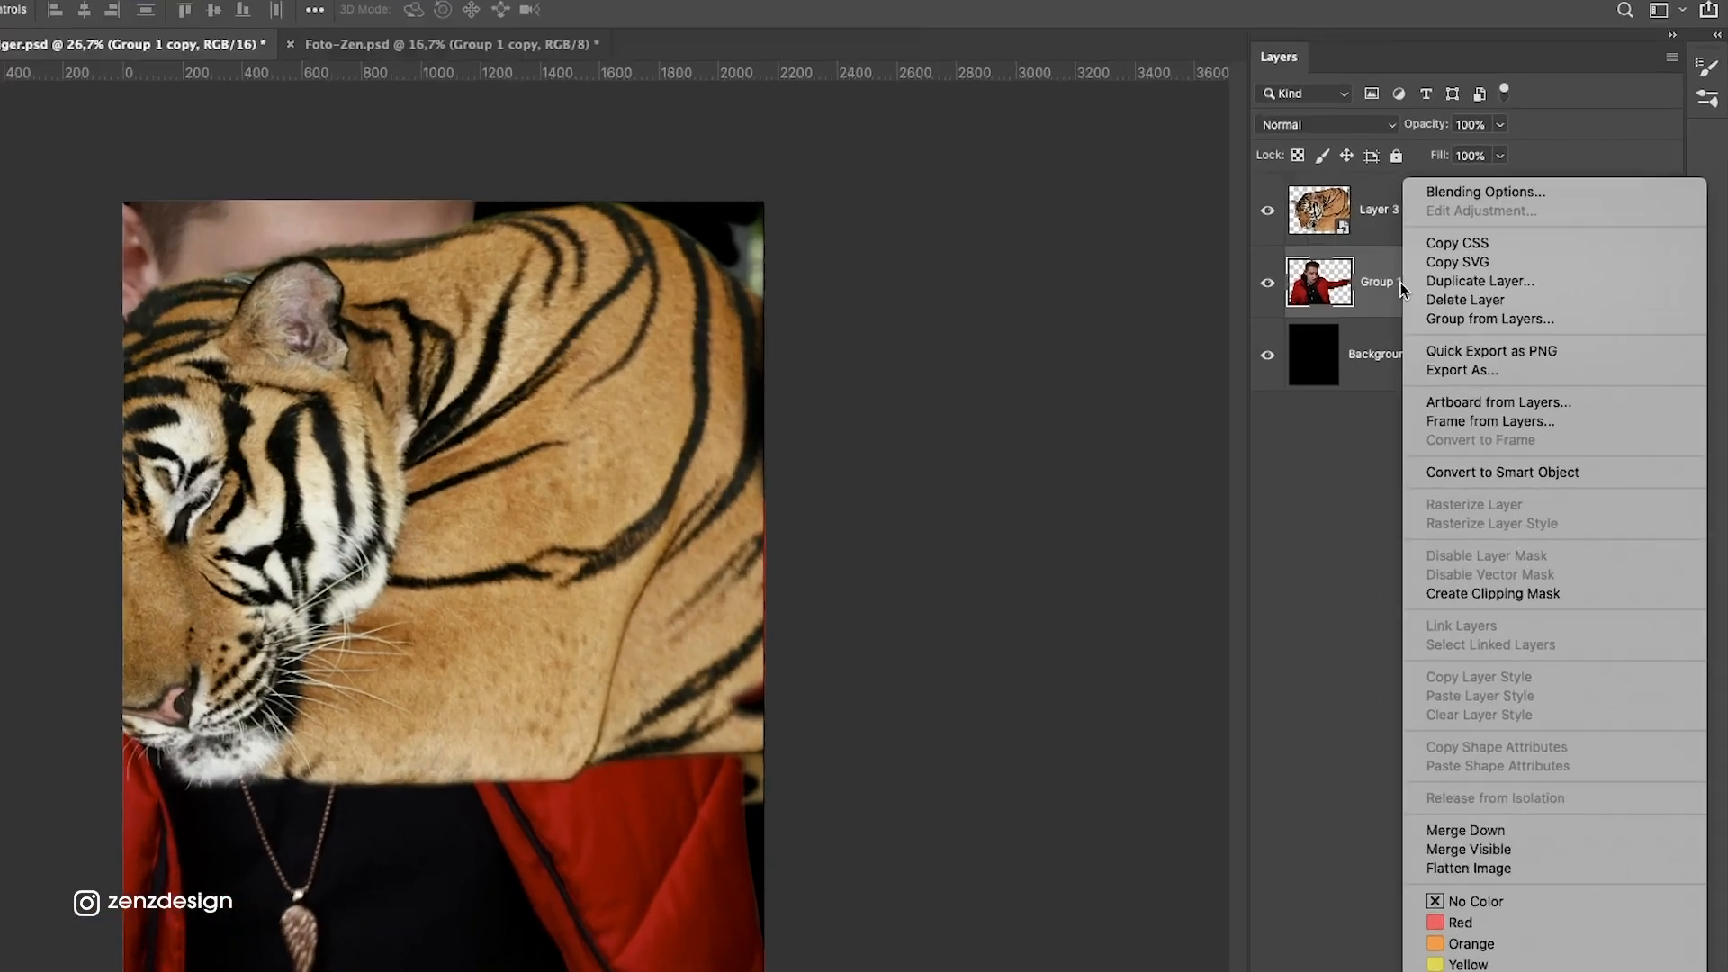
pyautogui.click(1530, 444)
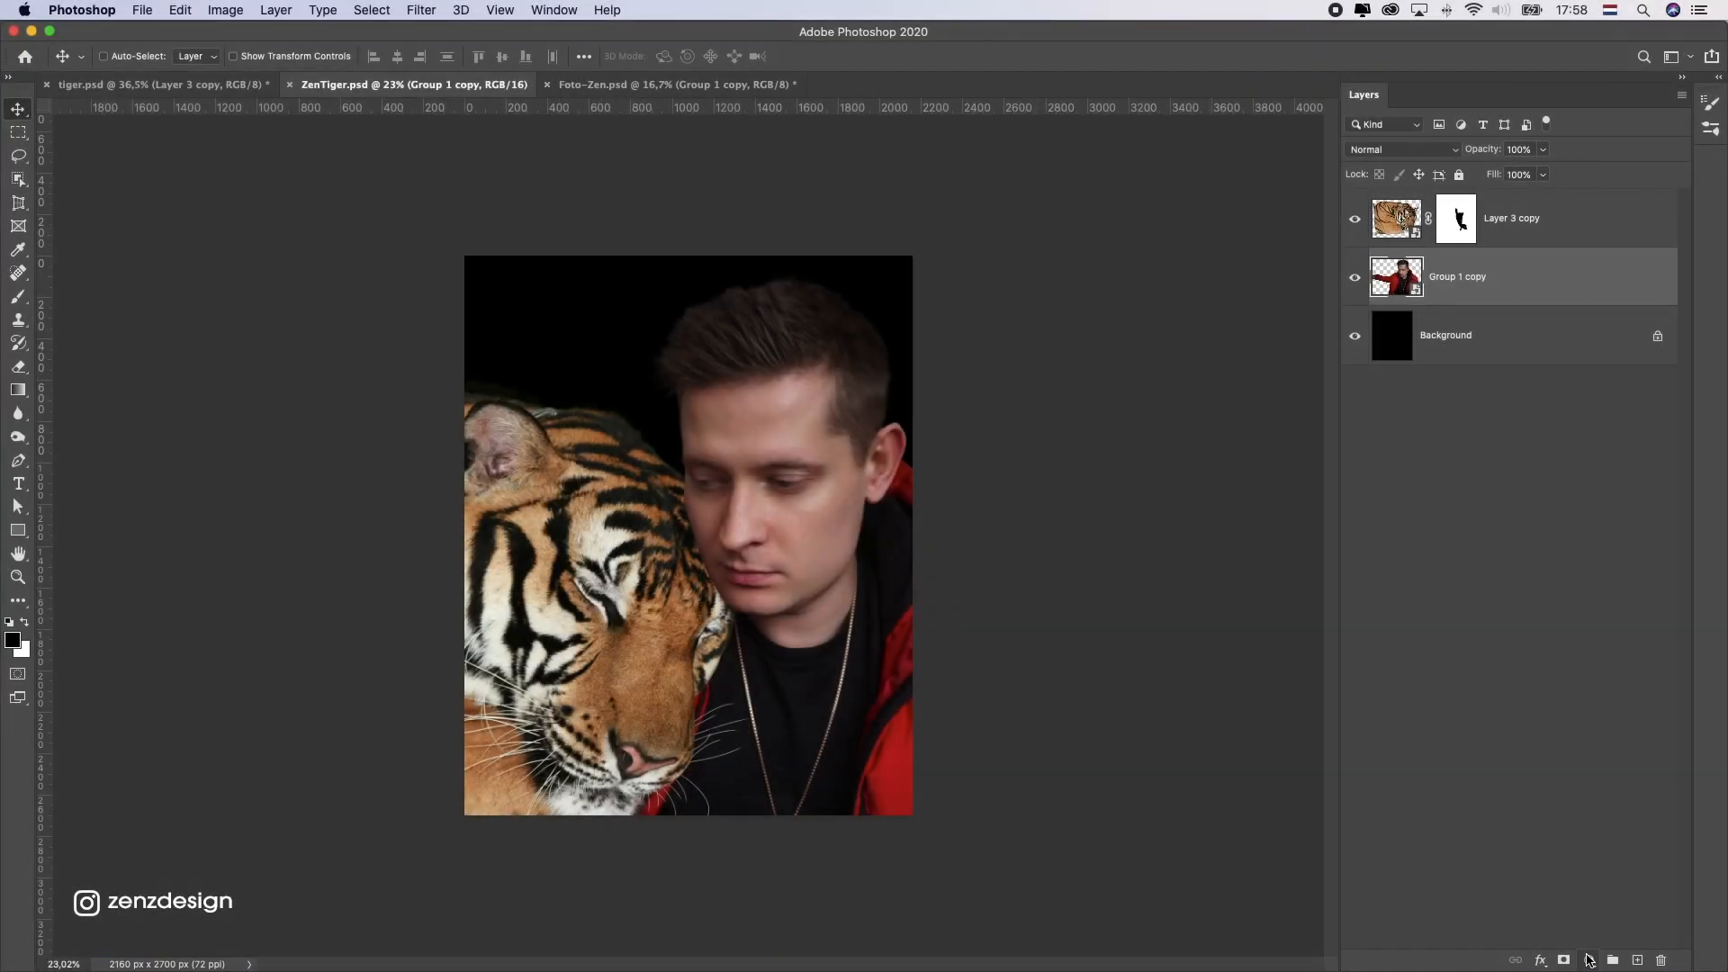
# Step: Add a Hue/Saturation adjustment clipped to the portrait layer and set its master Saturation to -12
pyautogui.click(1589, 961)
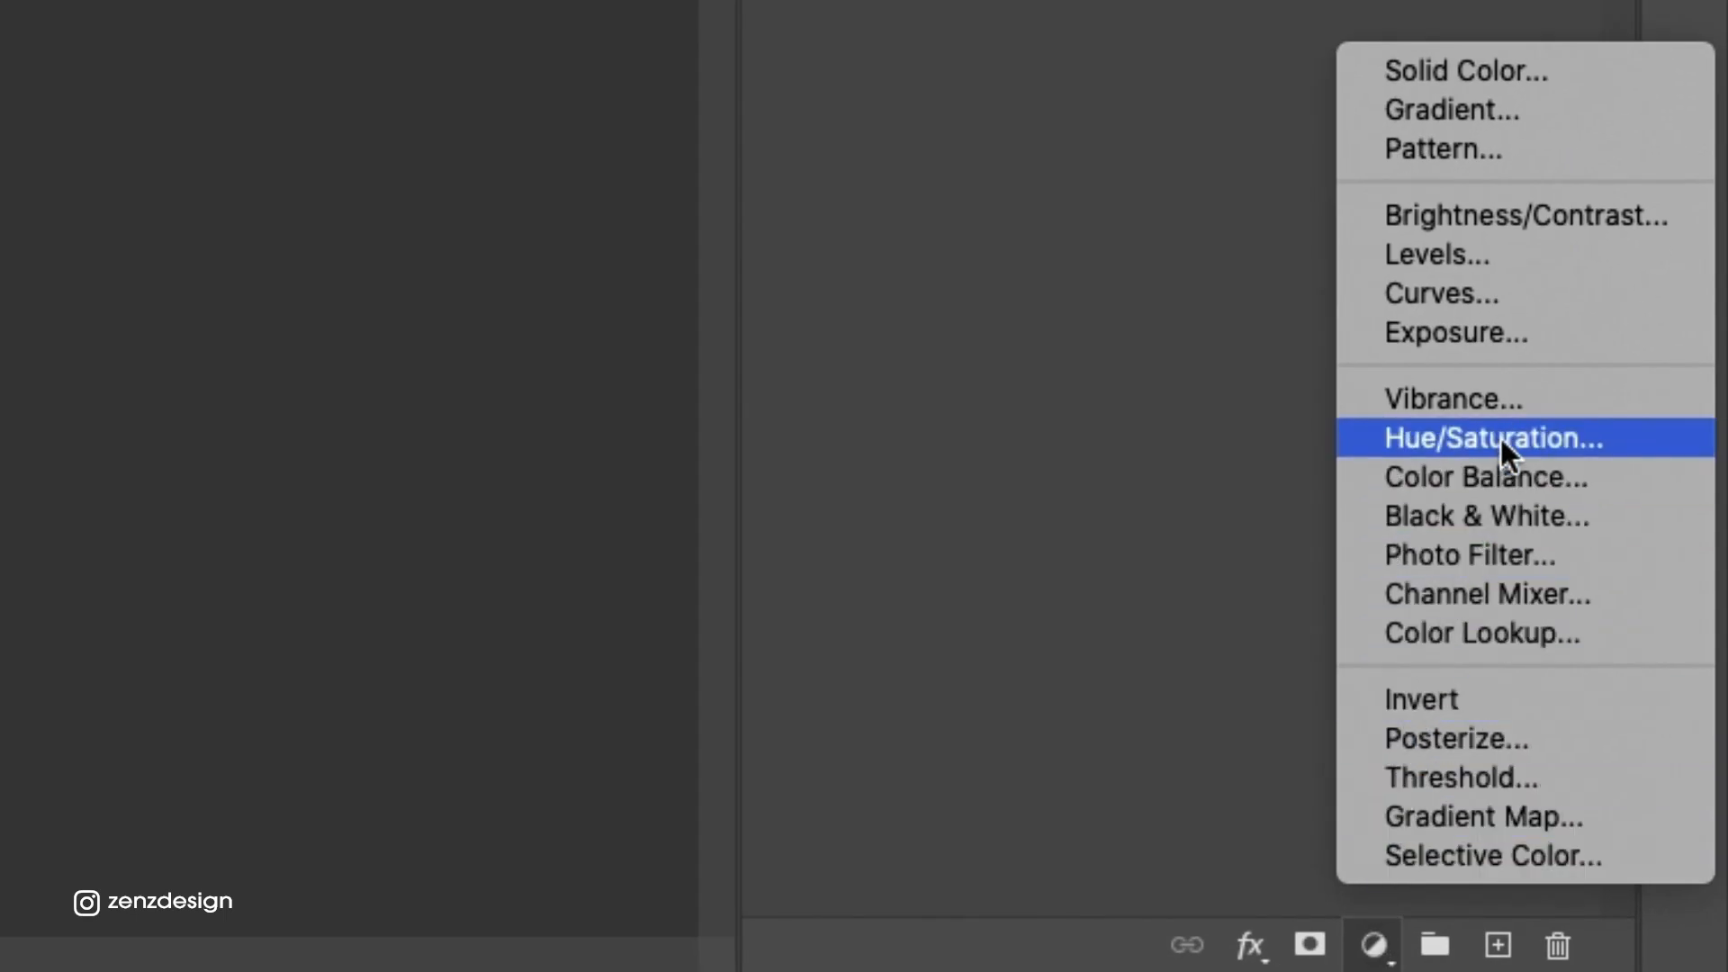
pyautogui.click(1499, 440)
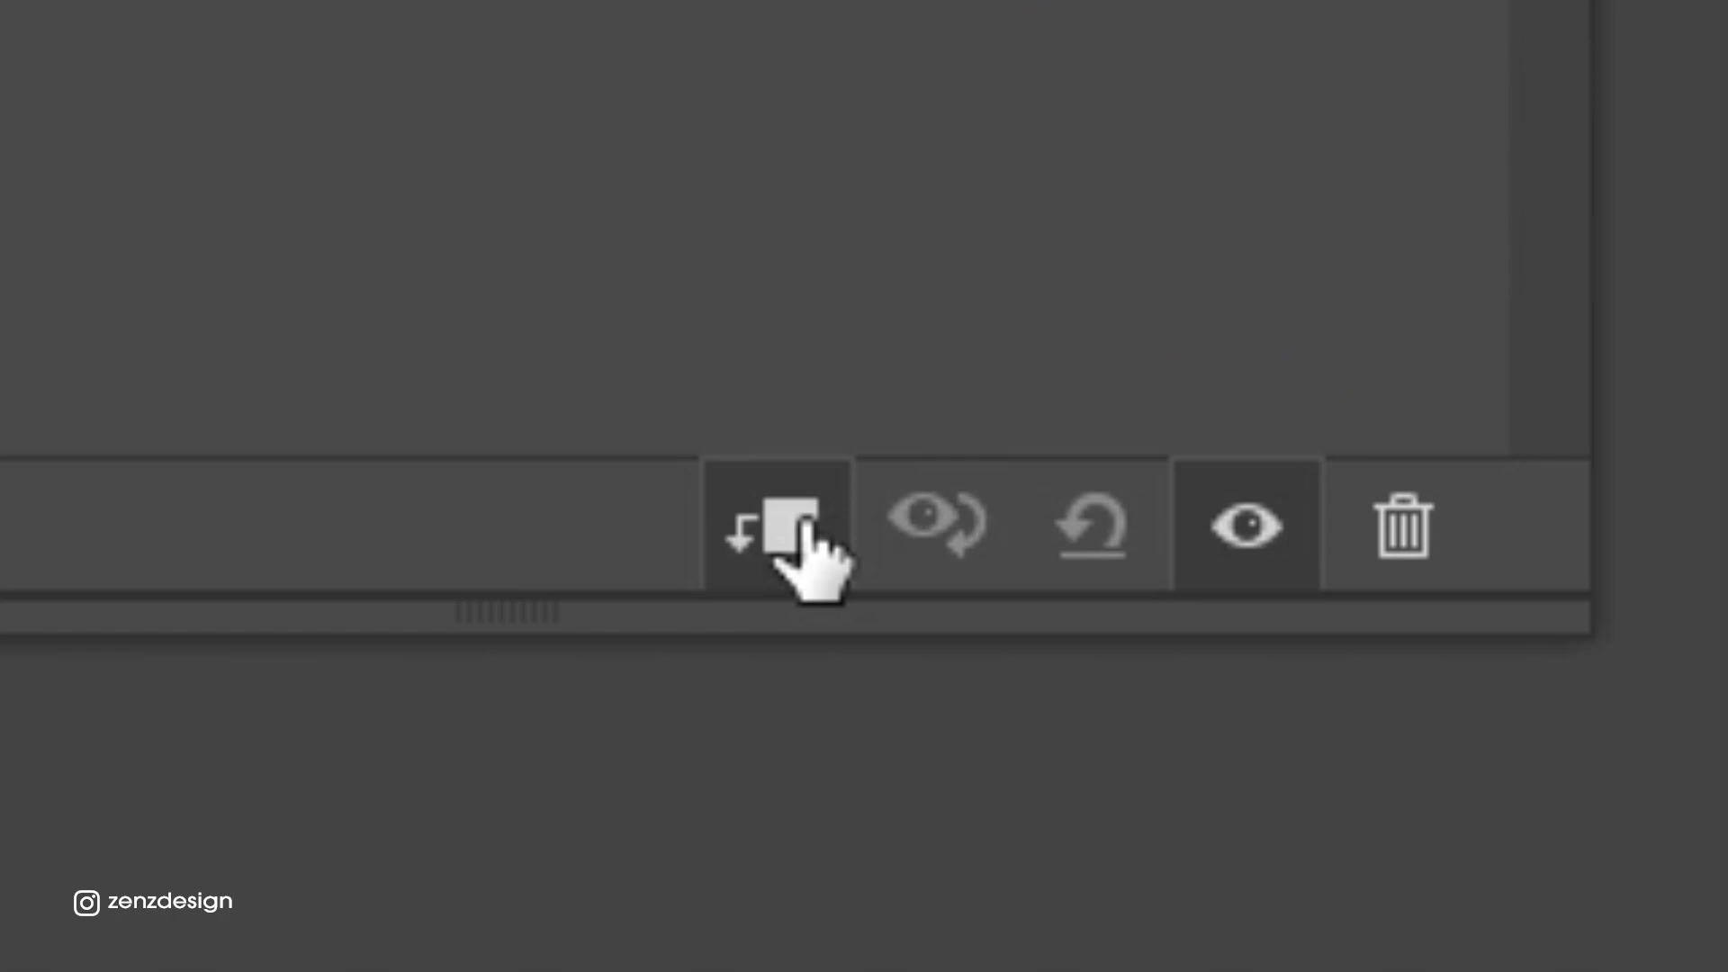
pyautogui.click(803, 529)
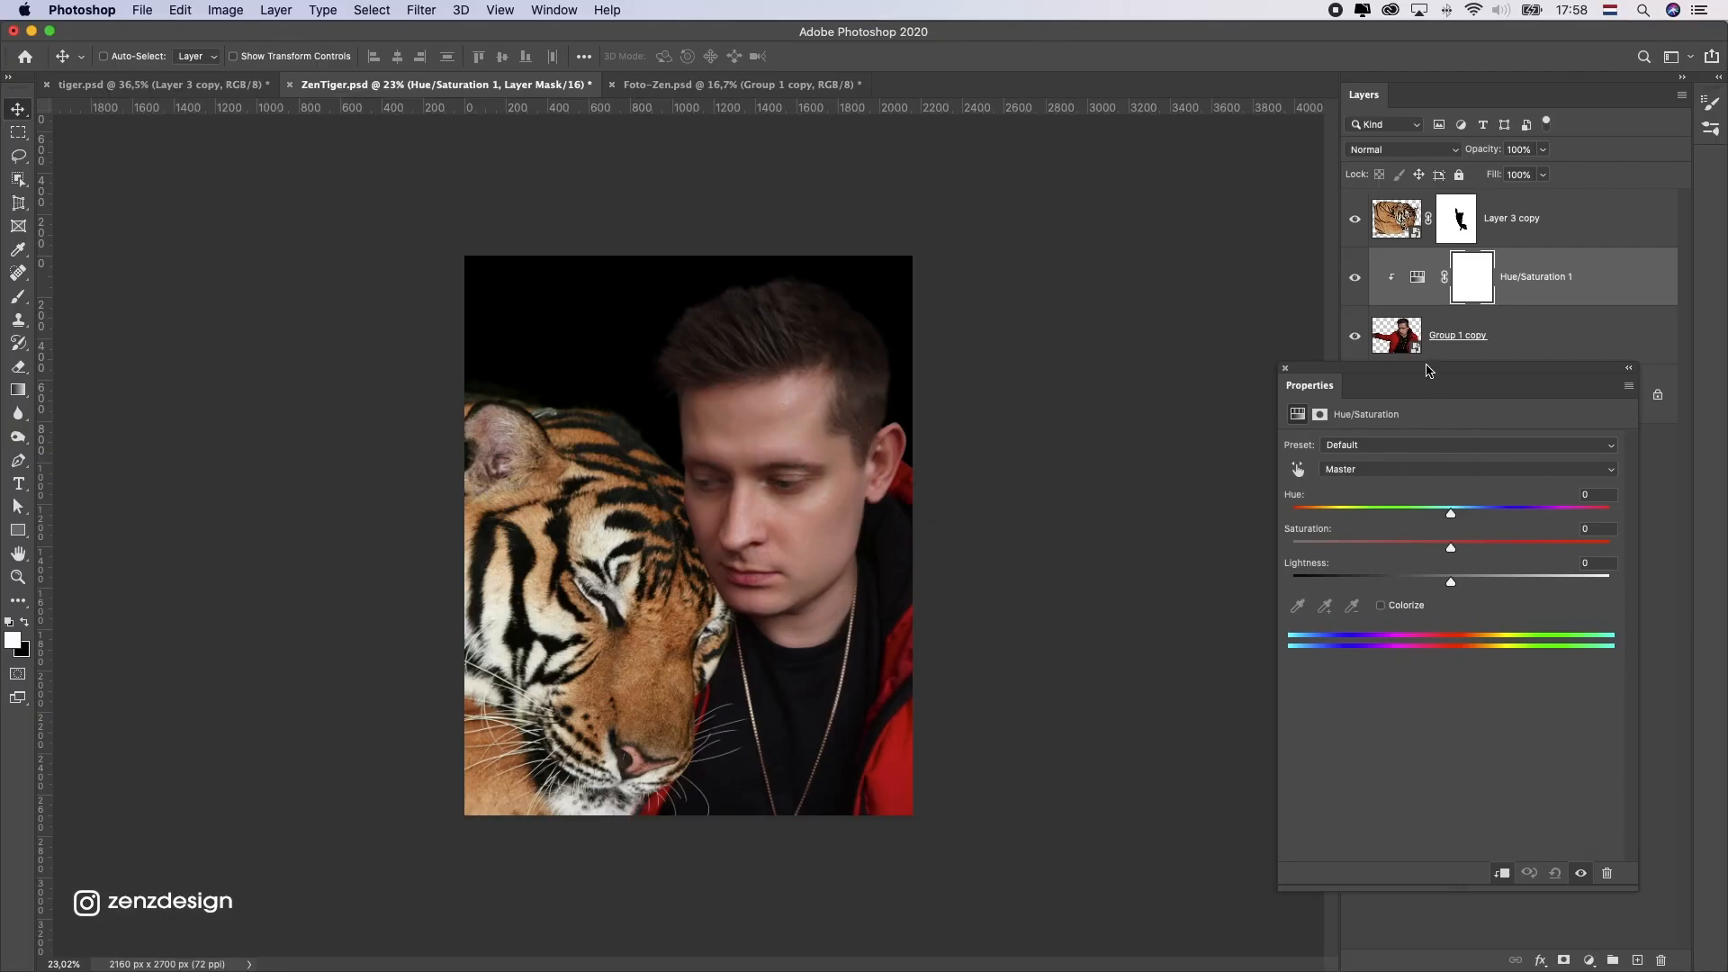
pyautogui.moveTo(1427, 369); pyautogui.dragTo(1088, 189)
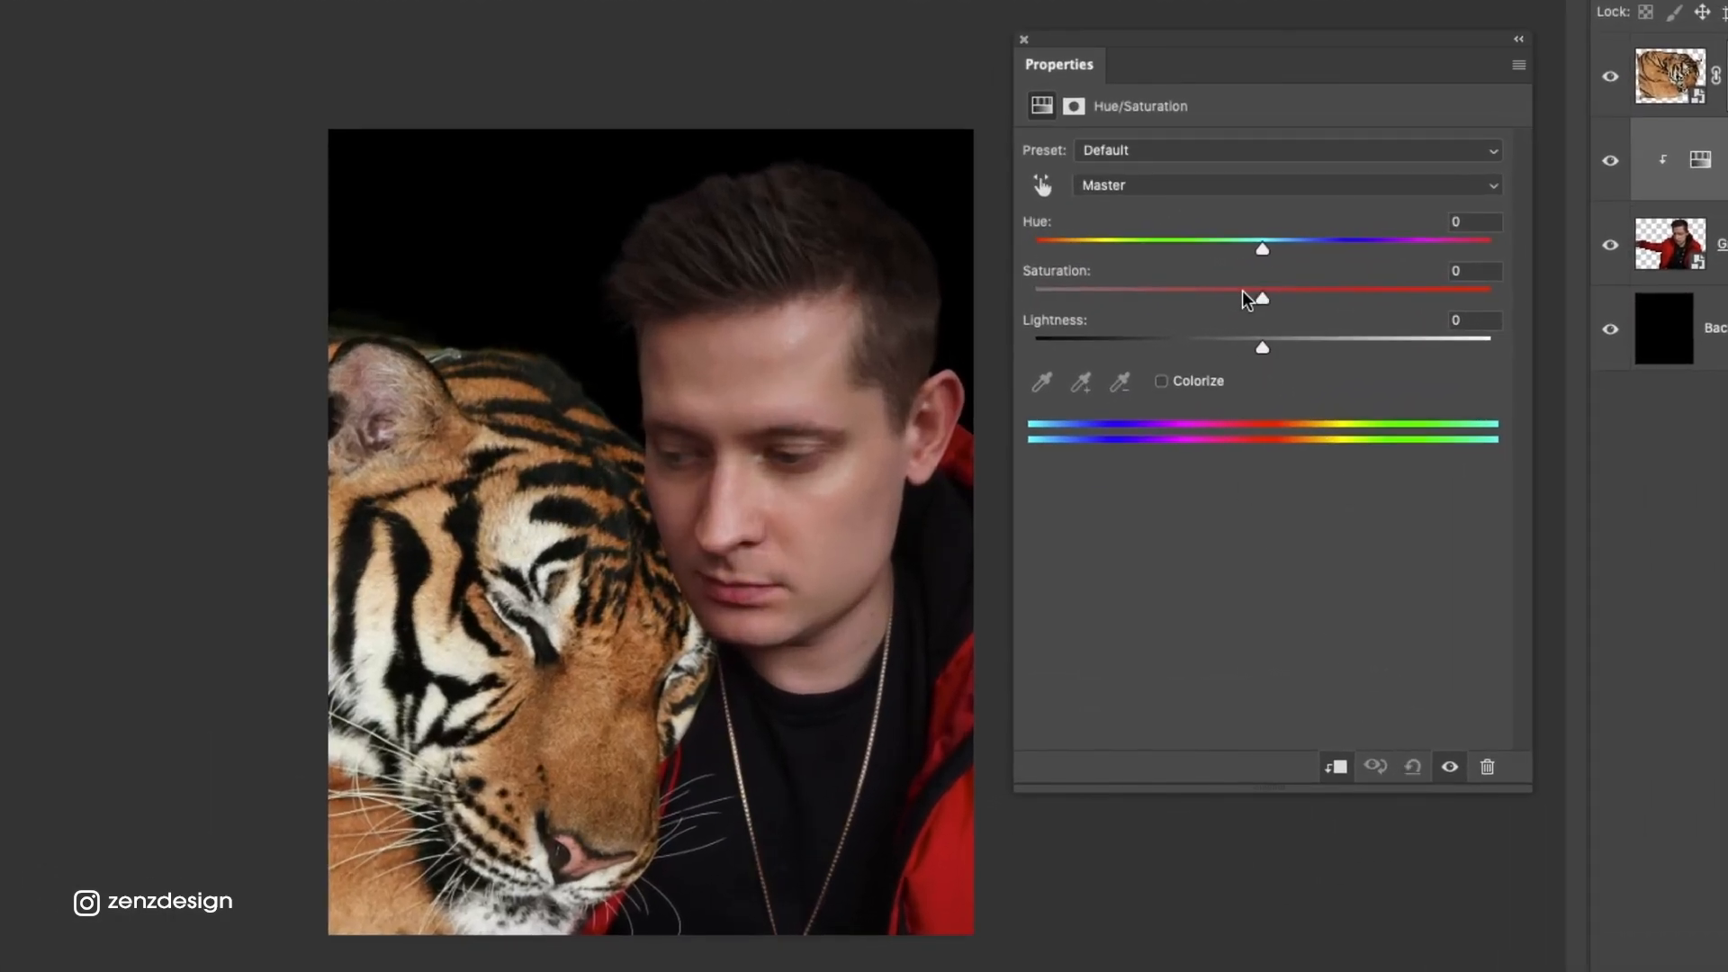
pyautogui.click(1261, 293)
pyautogui.moveTo(1229, 292); pyautogui.dragTo(1234, 291)
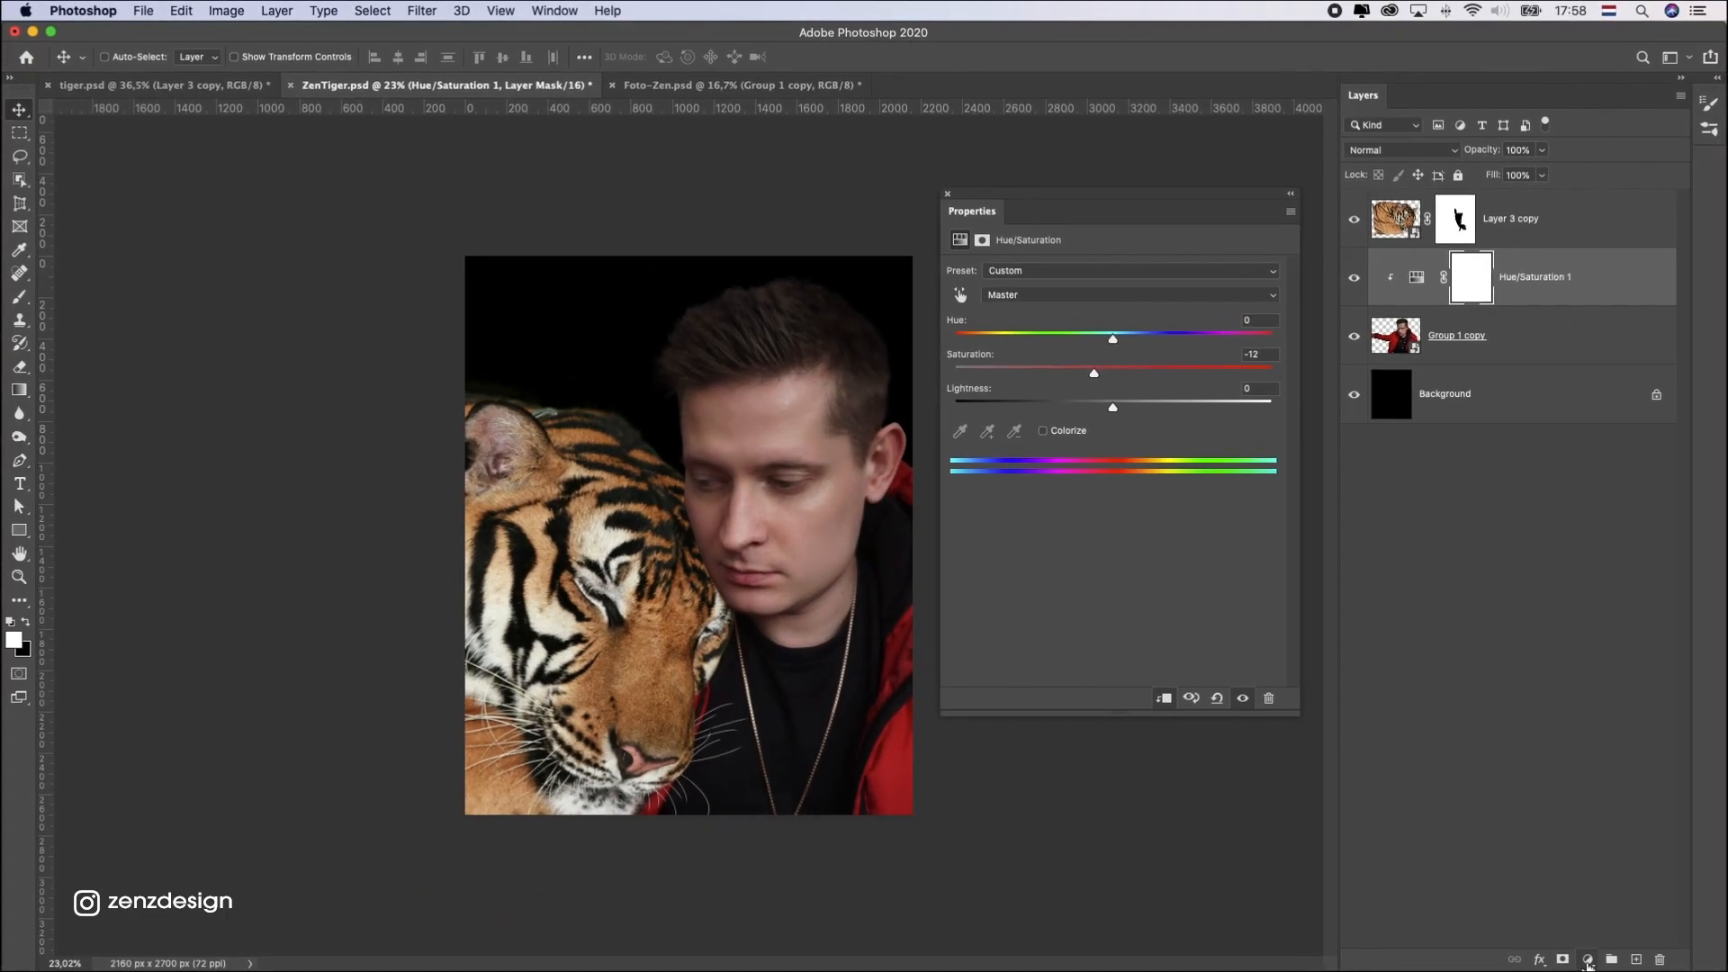
# Step: Add a Color Balance adjustment clipped to the portrait with midtones Cyan-Red at -13 and Yellow-Blue at +9
pyautogui.click(1586, 959)
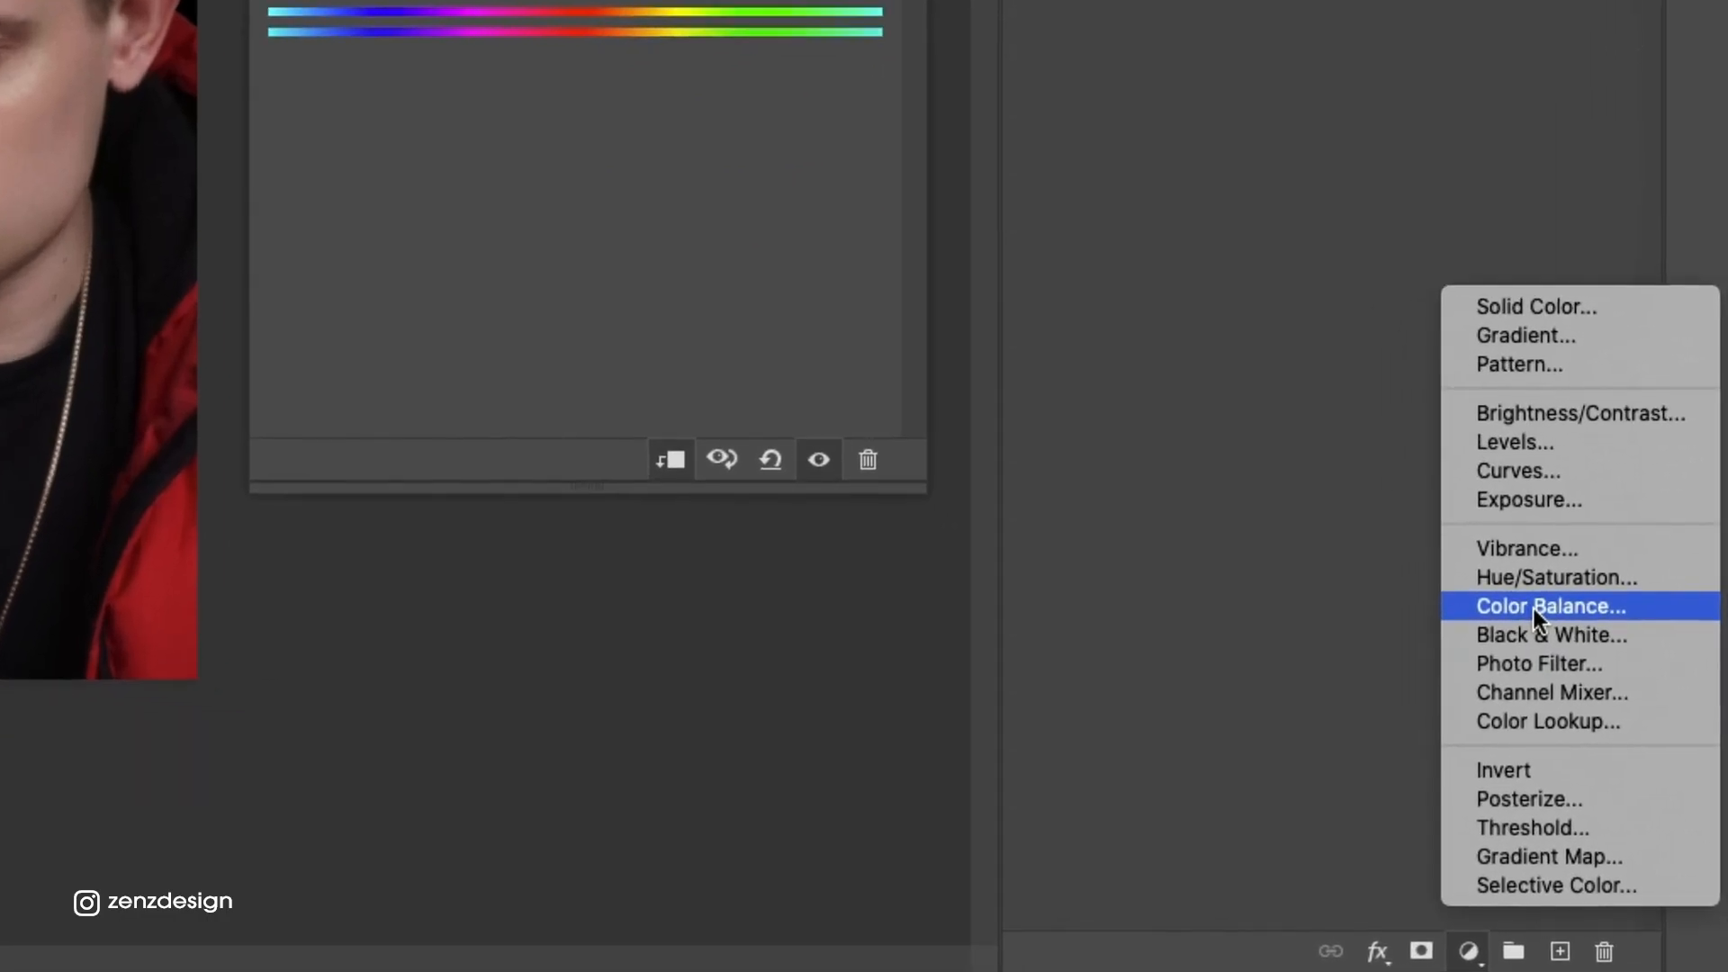
pyautogui.click(1620, 775)
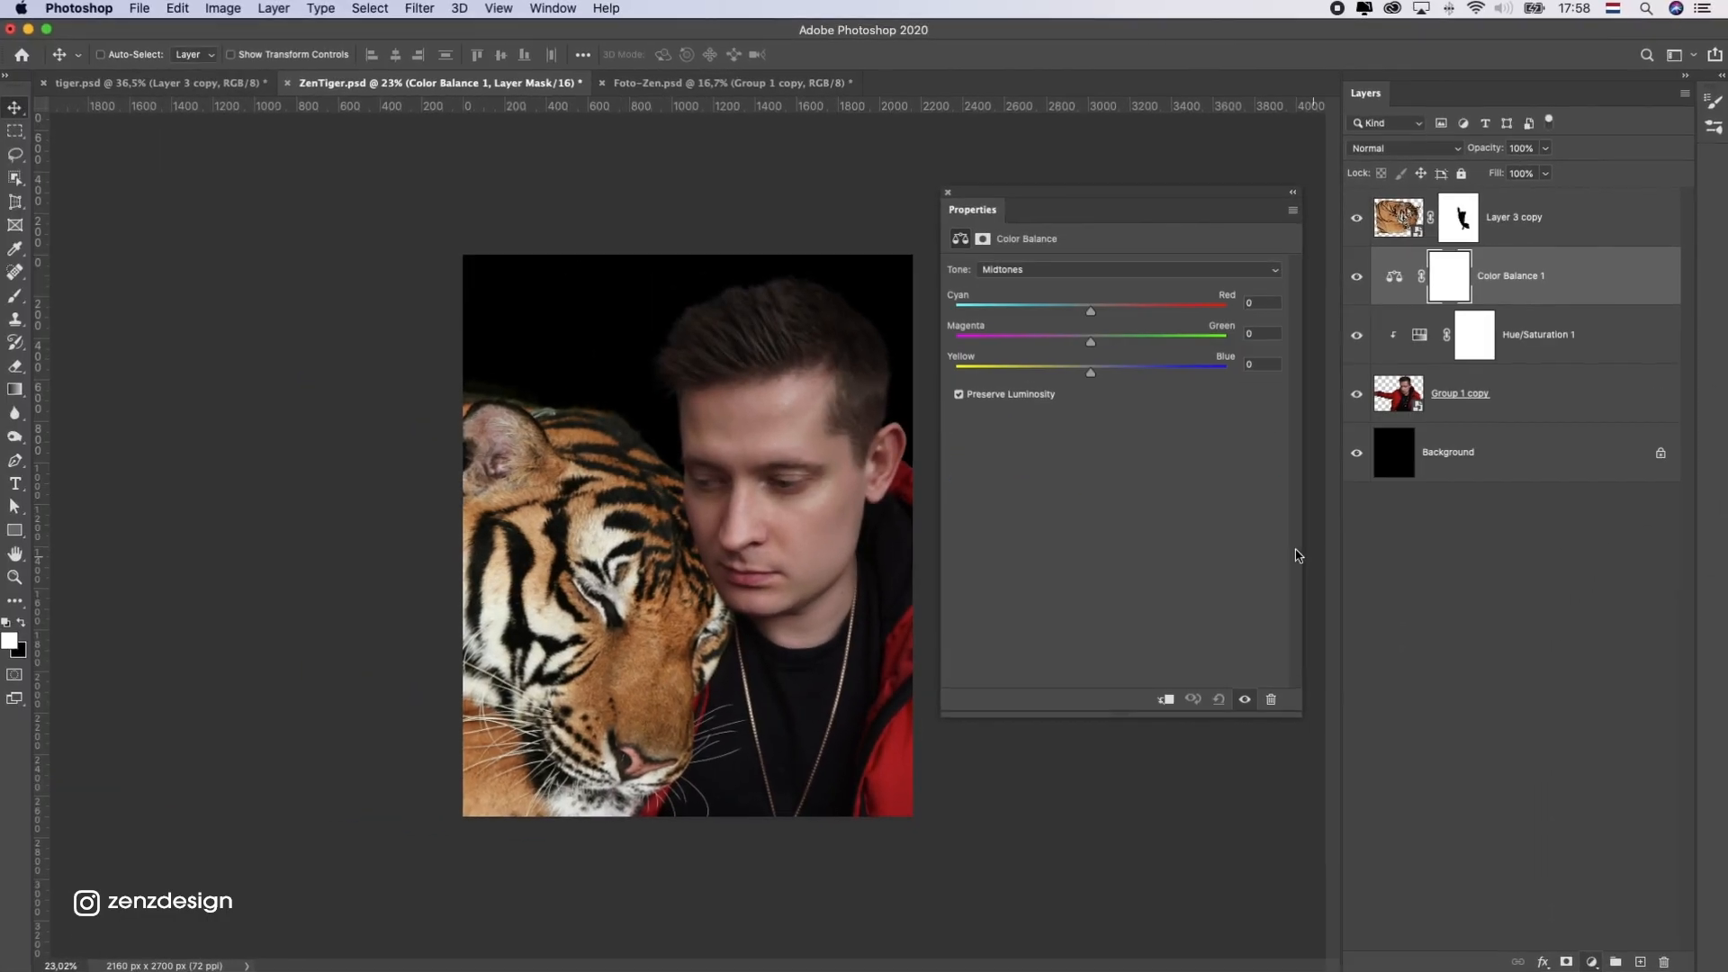
pyautogui.moveTo(1090, 372); pyautogui.dragTo(1124, 375)
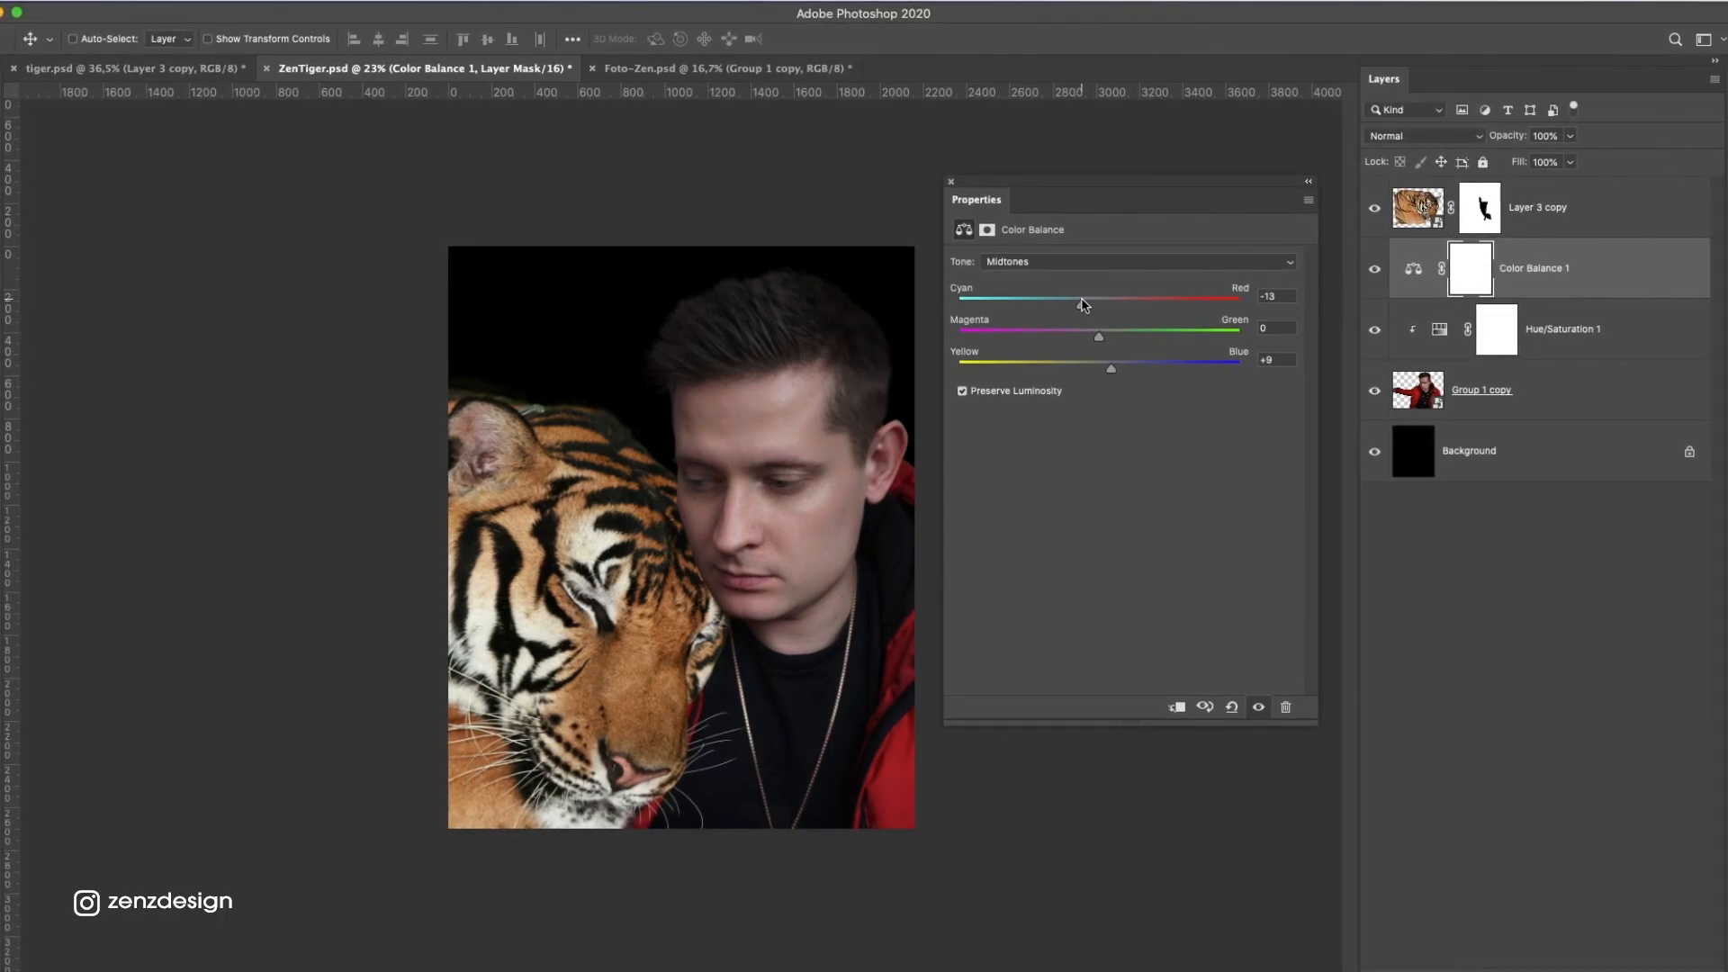
pyautogui.click(1541, 344)
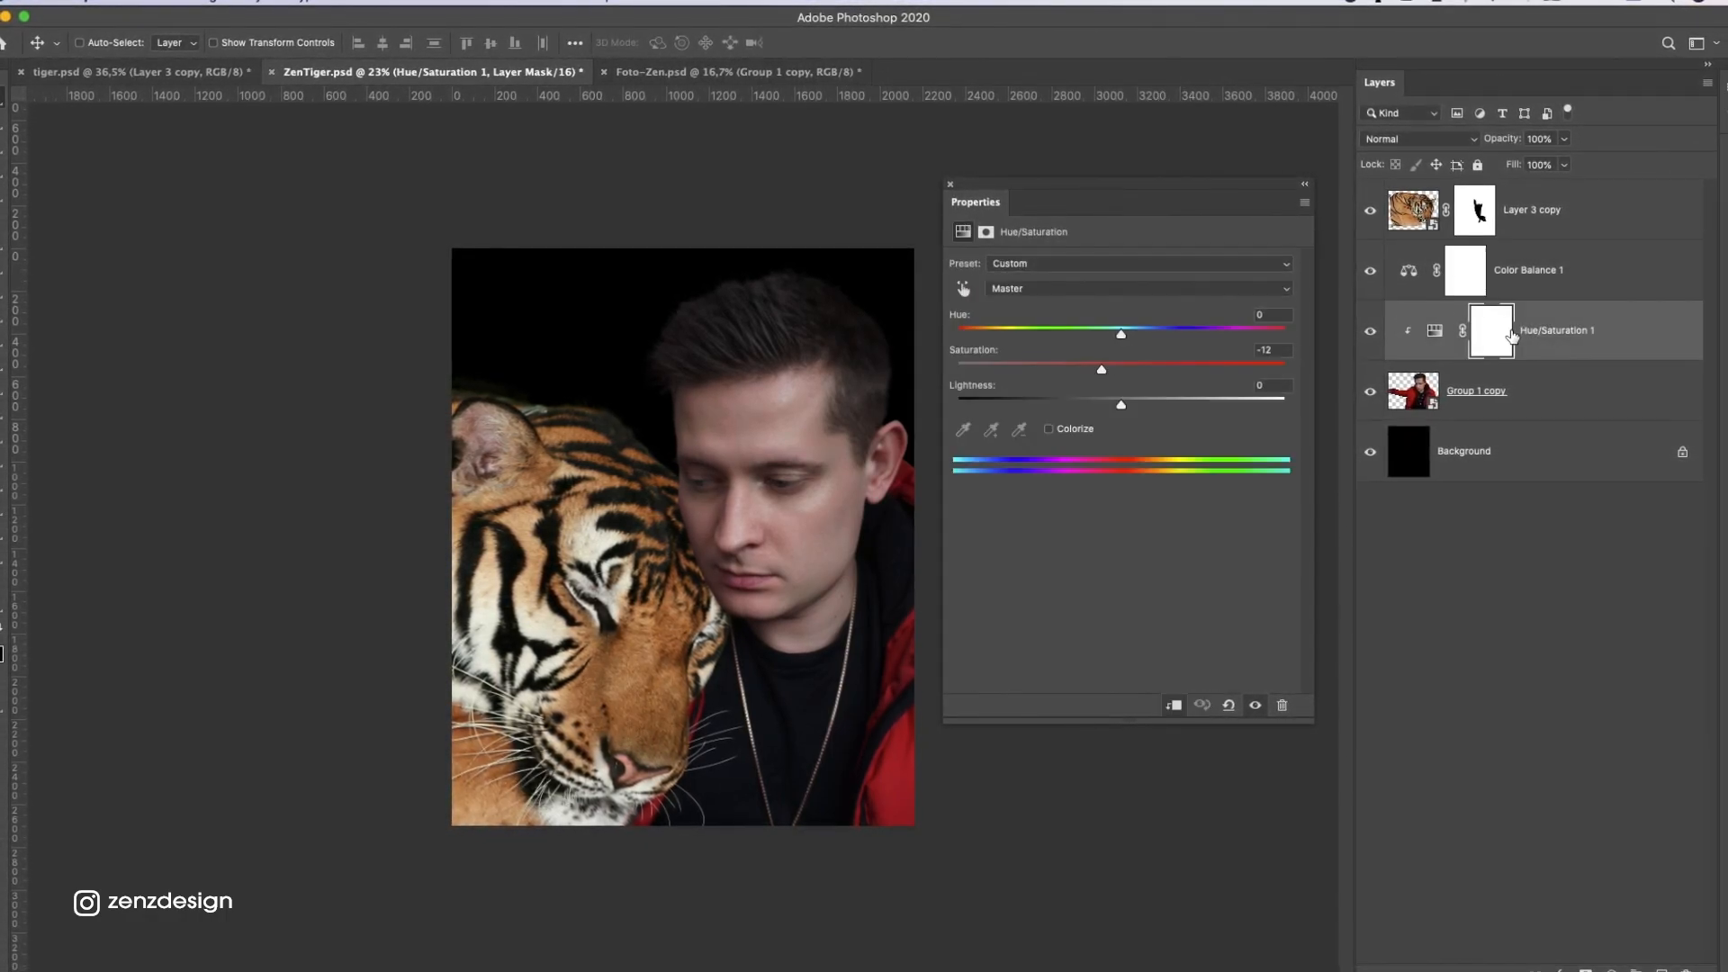
pyautogui.click(1562, 285)
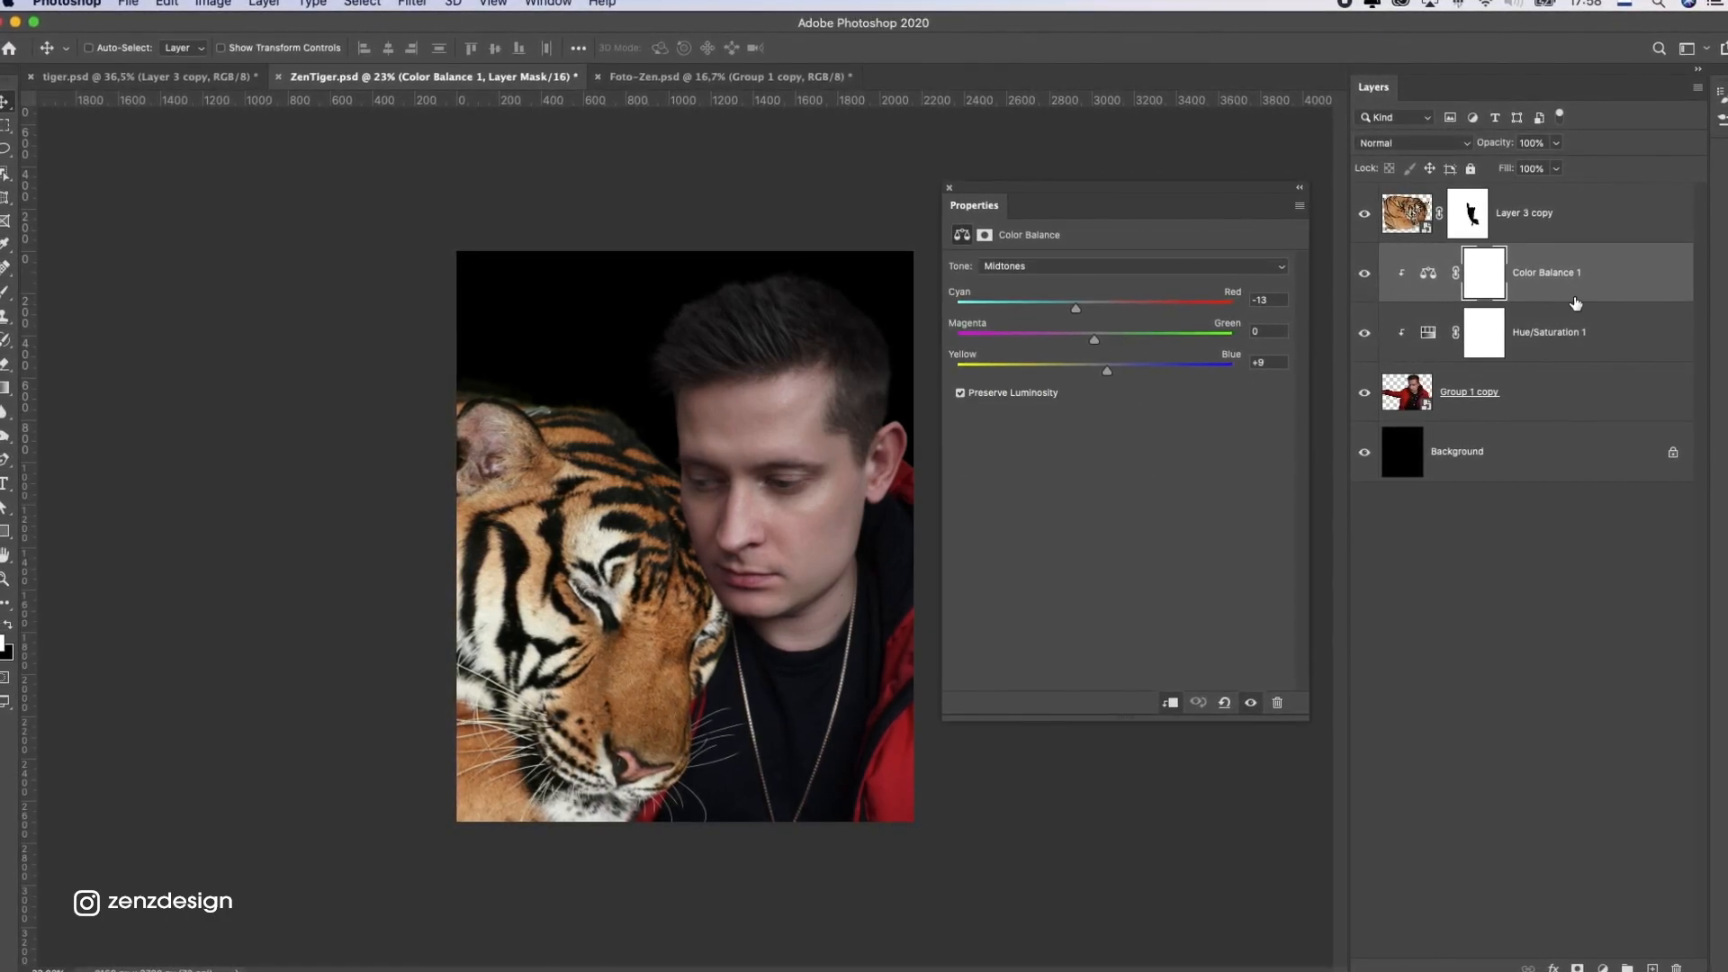
# Step: Try a Reds saturation of -41 in the portrait's existing Hue/Saturation adjustment and reset it
pyautogui.moveTo(1544, 335); pyautogui.dragTo(1525, 347)
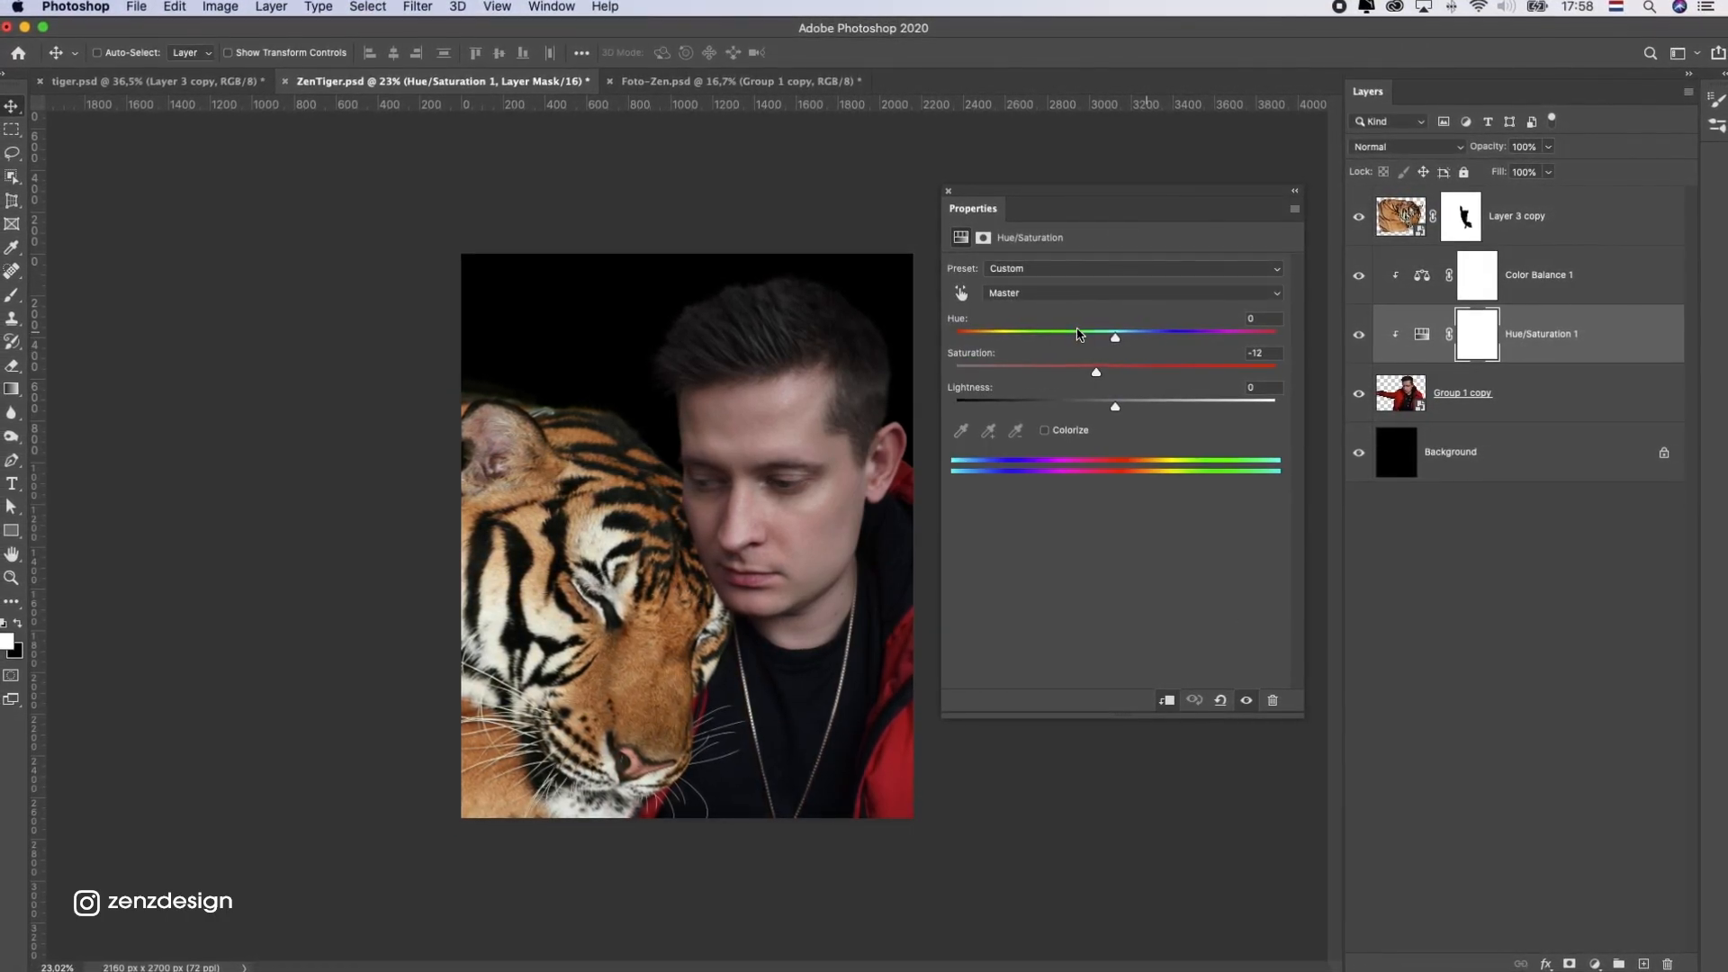
pyautogui.click(1080, 293)
pyautogui.click(1080, 309)
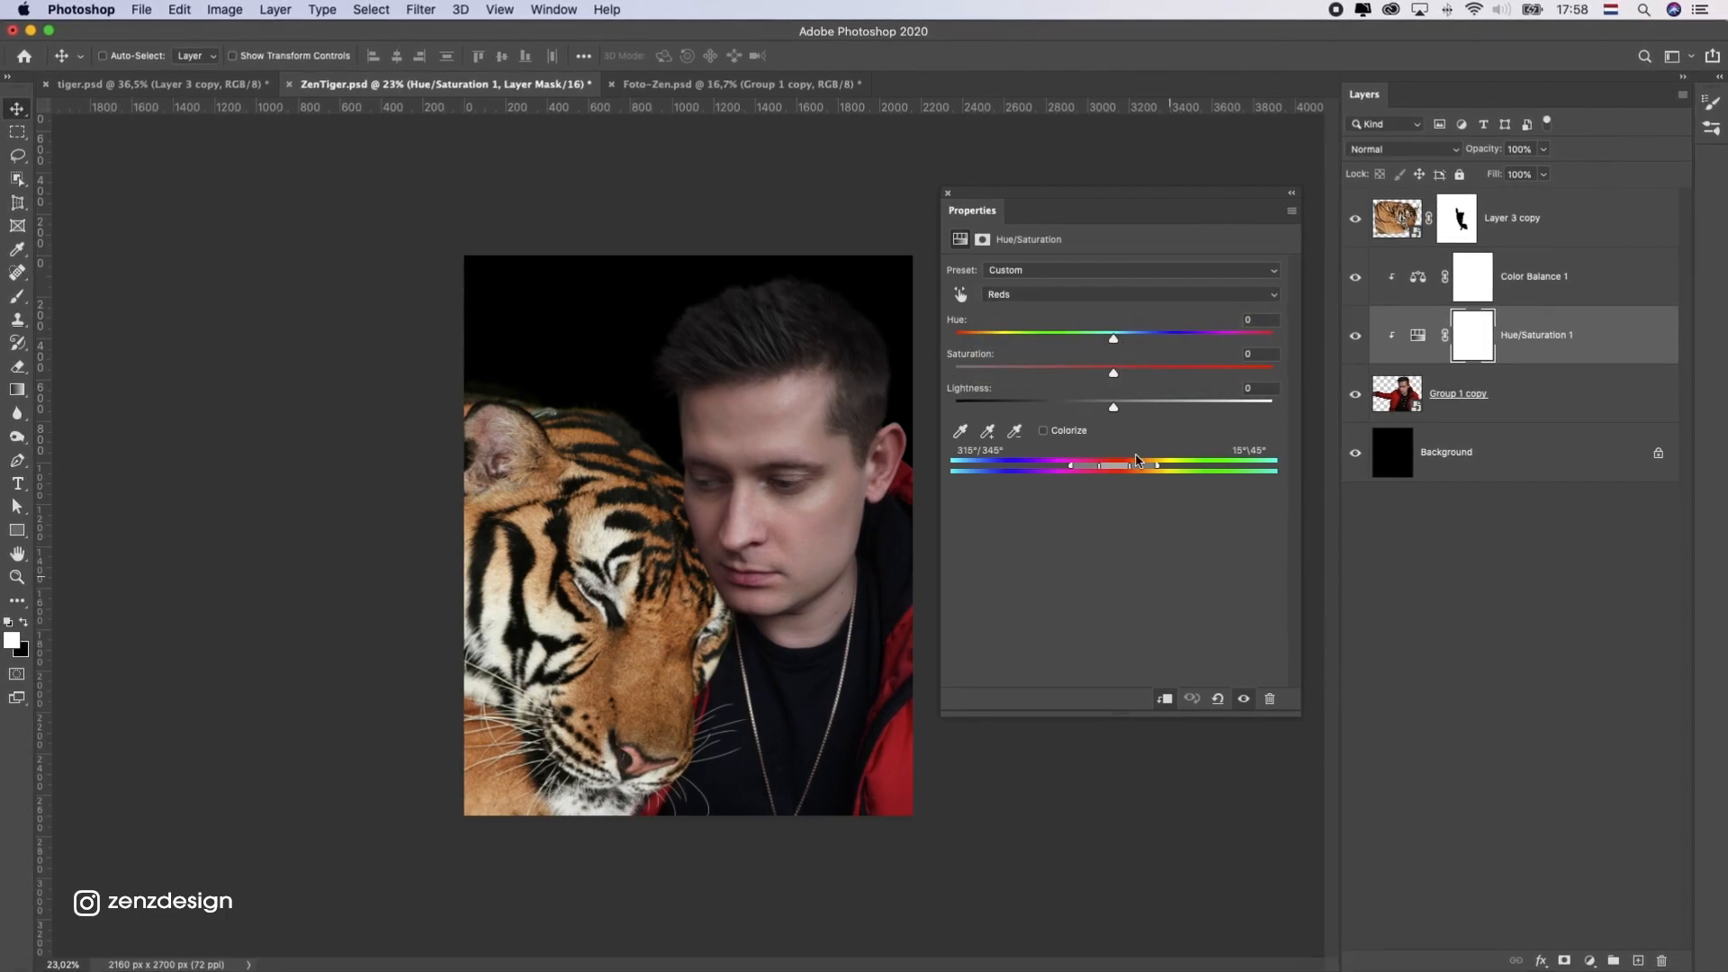
pyautogui.moveTo(1064, 369); pyautogui.dragTo(1046, 369)
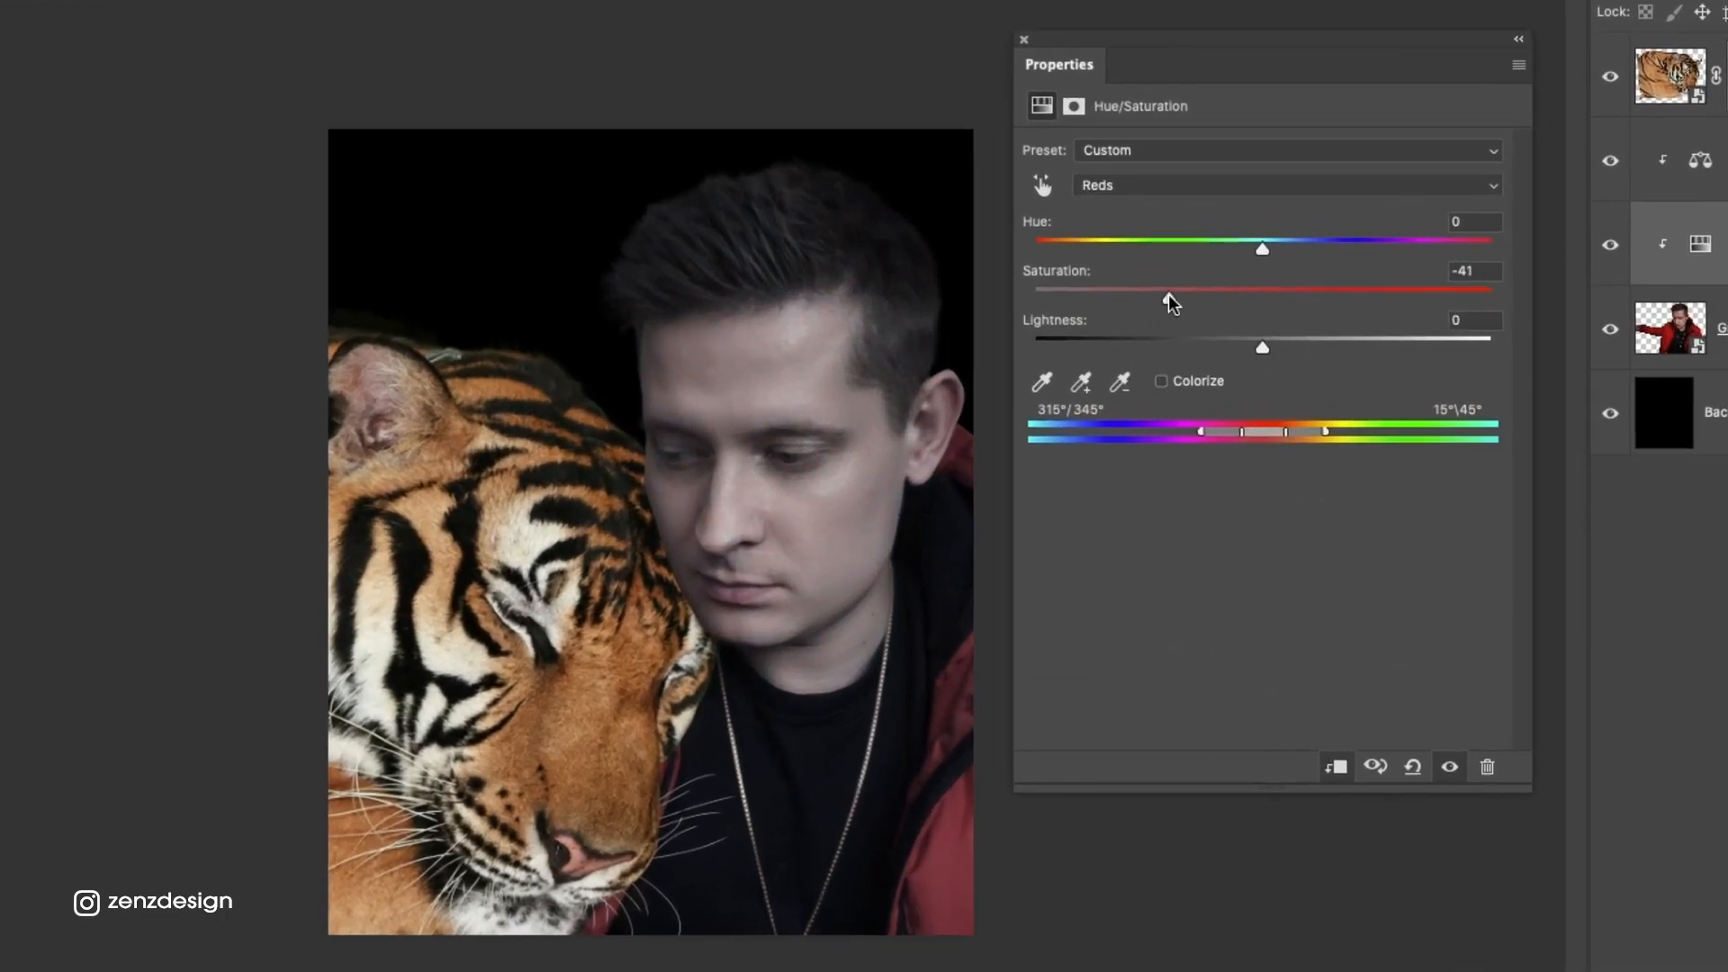
pyautogui.moveTo(1168, 294); pyautogui.dragTo(1265, 304)
pyautogui.press('super+z')
pyautogui.click(1262, 293)
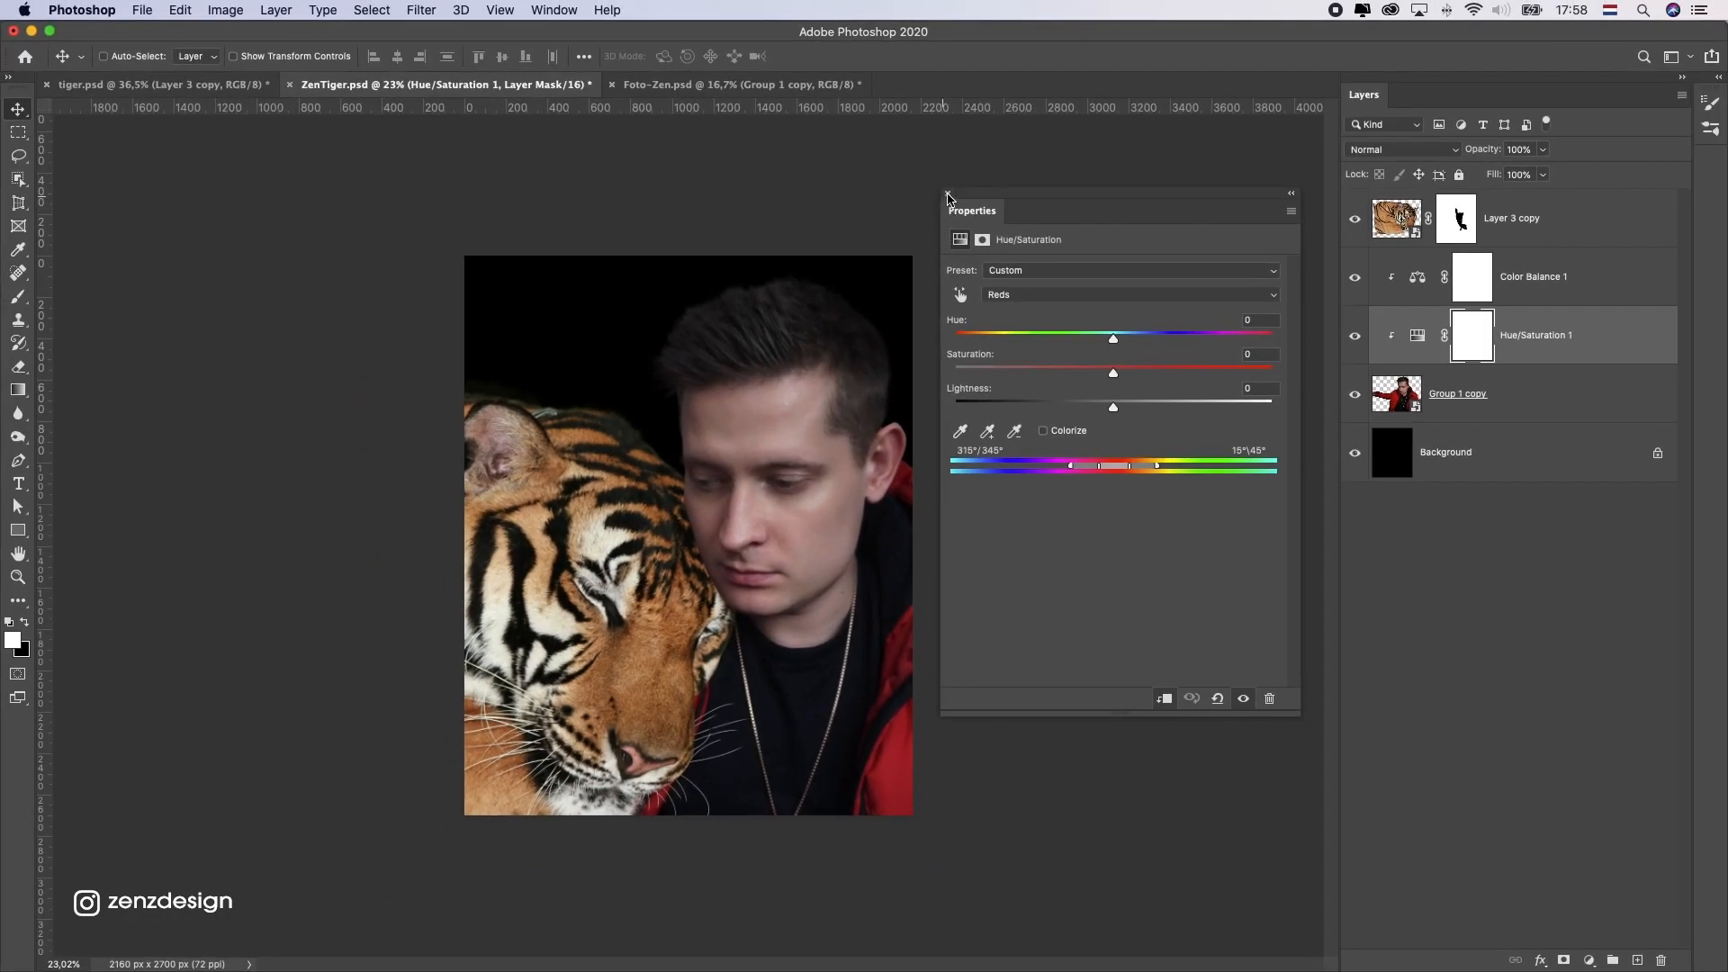
pyautogui.click(948, 194)
# Step: Add a second Hue/Saturation adjustment directly above the portrait layer, with Reds Saturation at -27 and Lightness at -29
pyautogui.click(1501, 407)
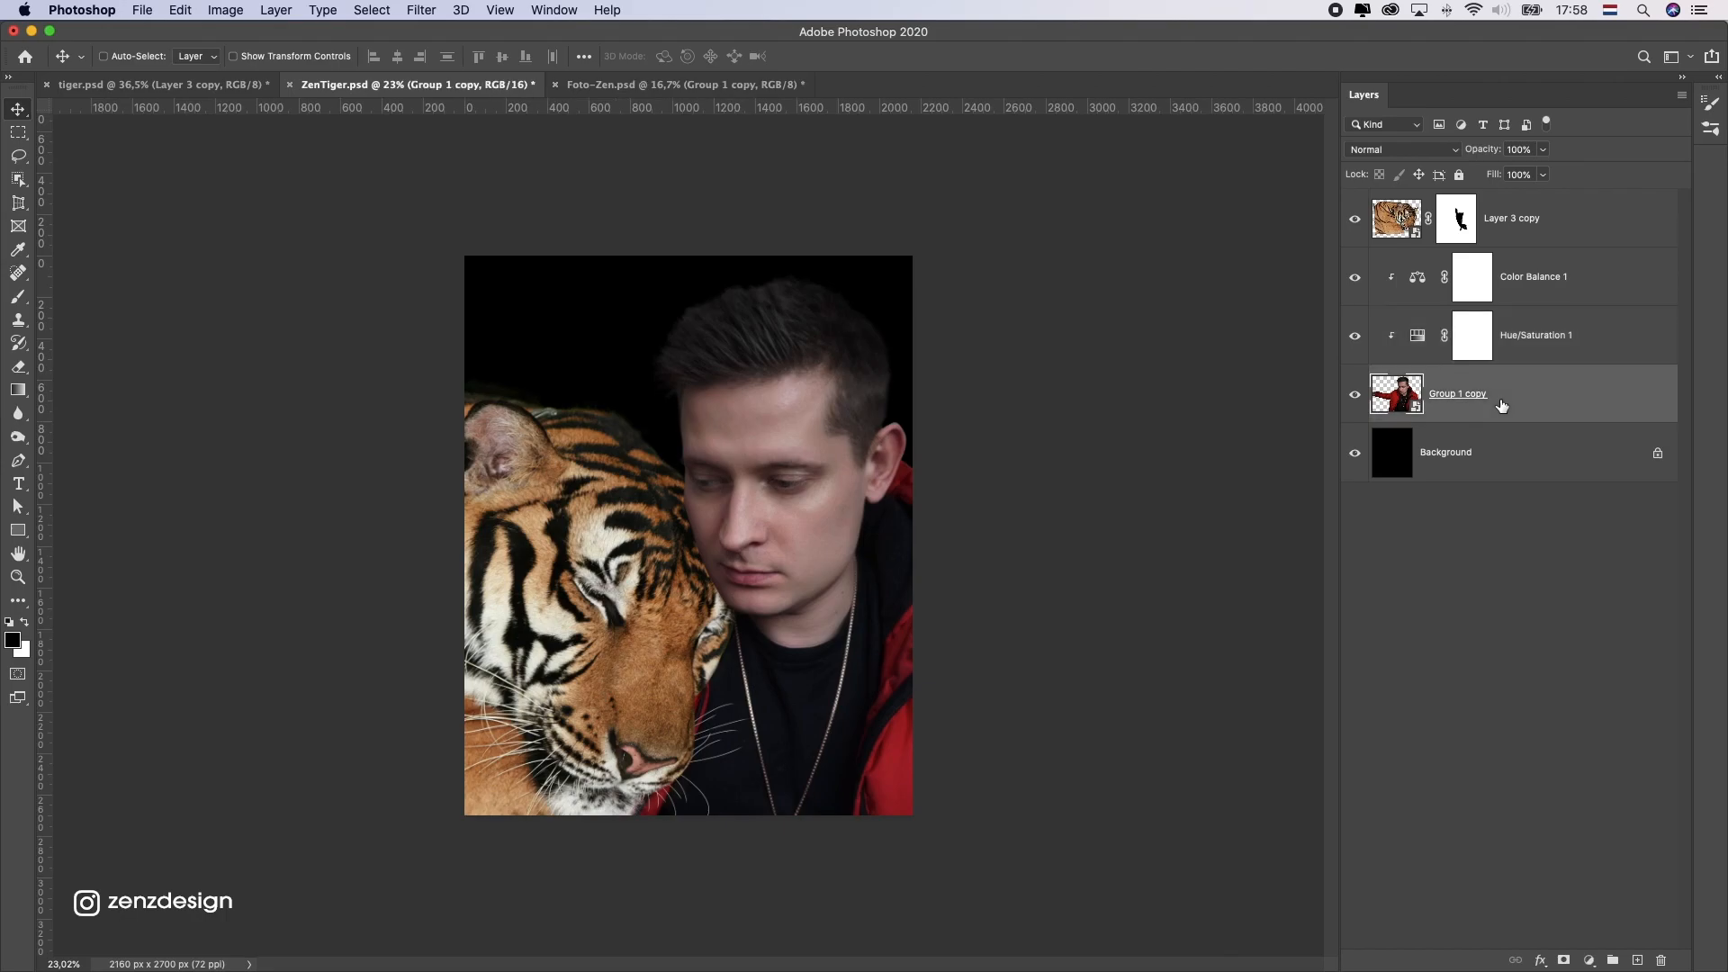
pyautogui.click(1588, 960)
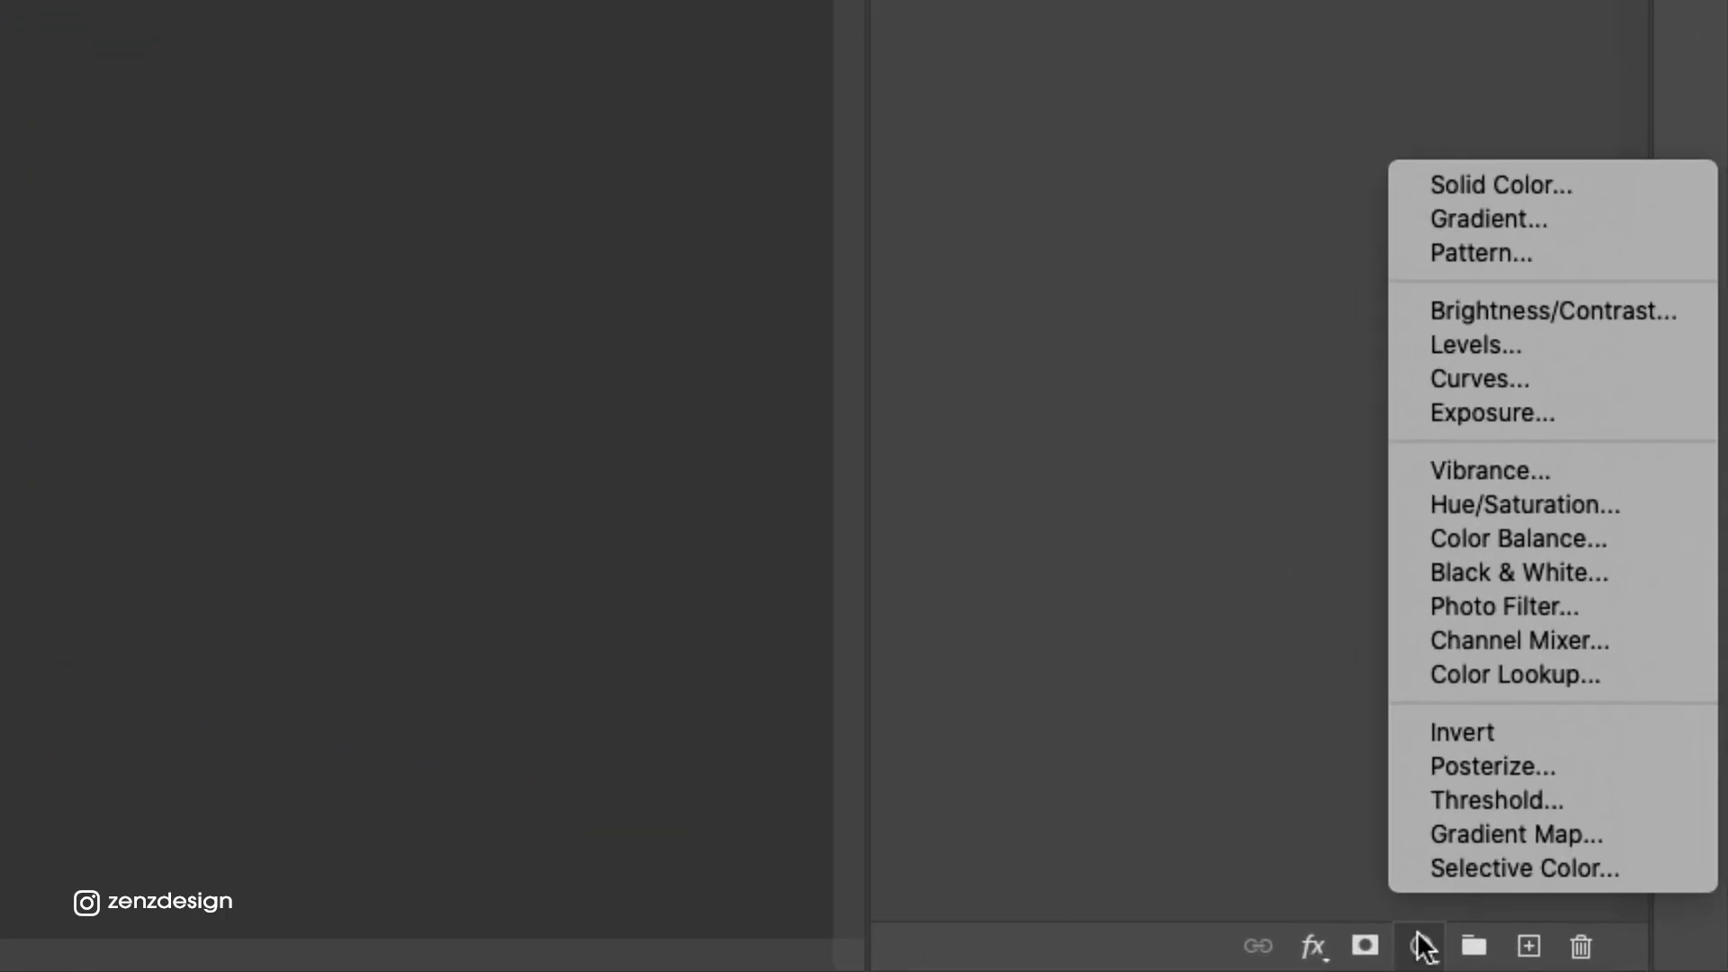
pyautogui.click(1498, 505)
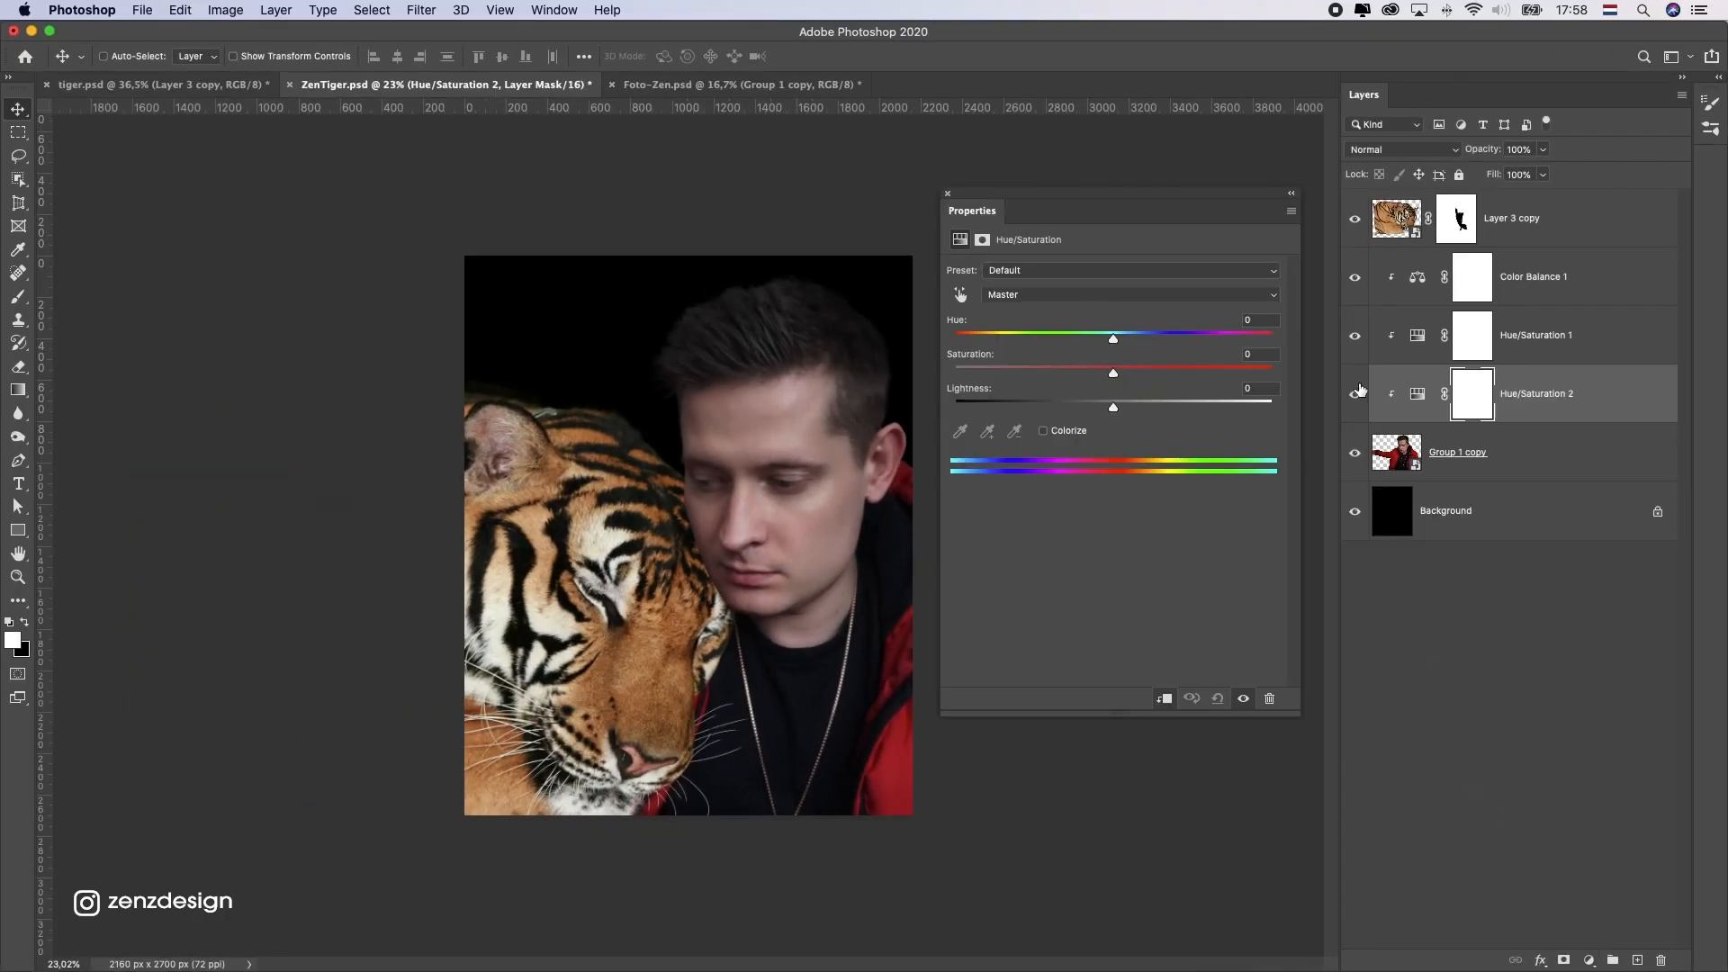
pyautogui.click(1035, 294)
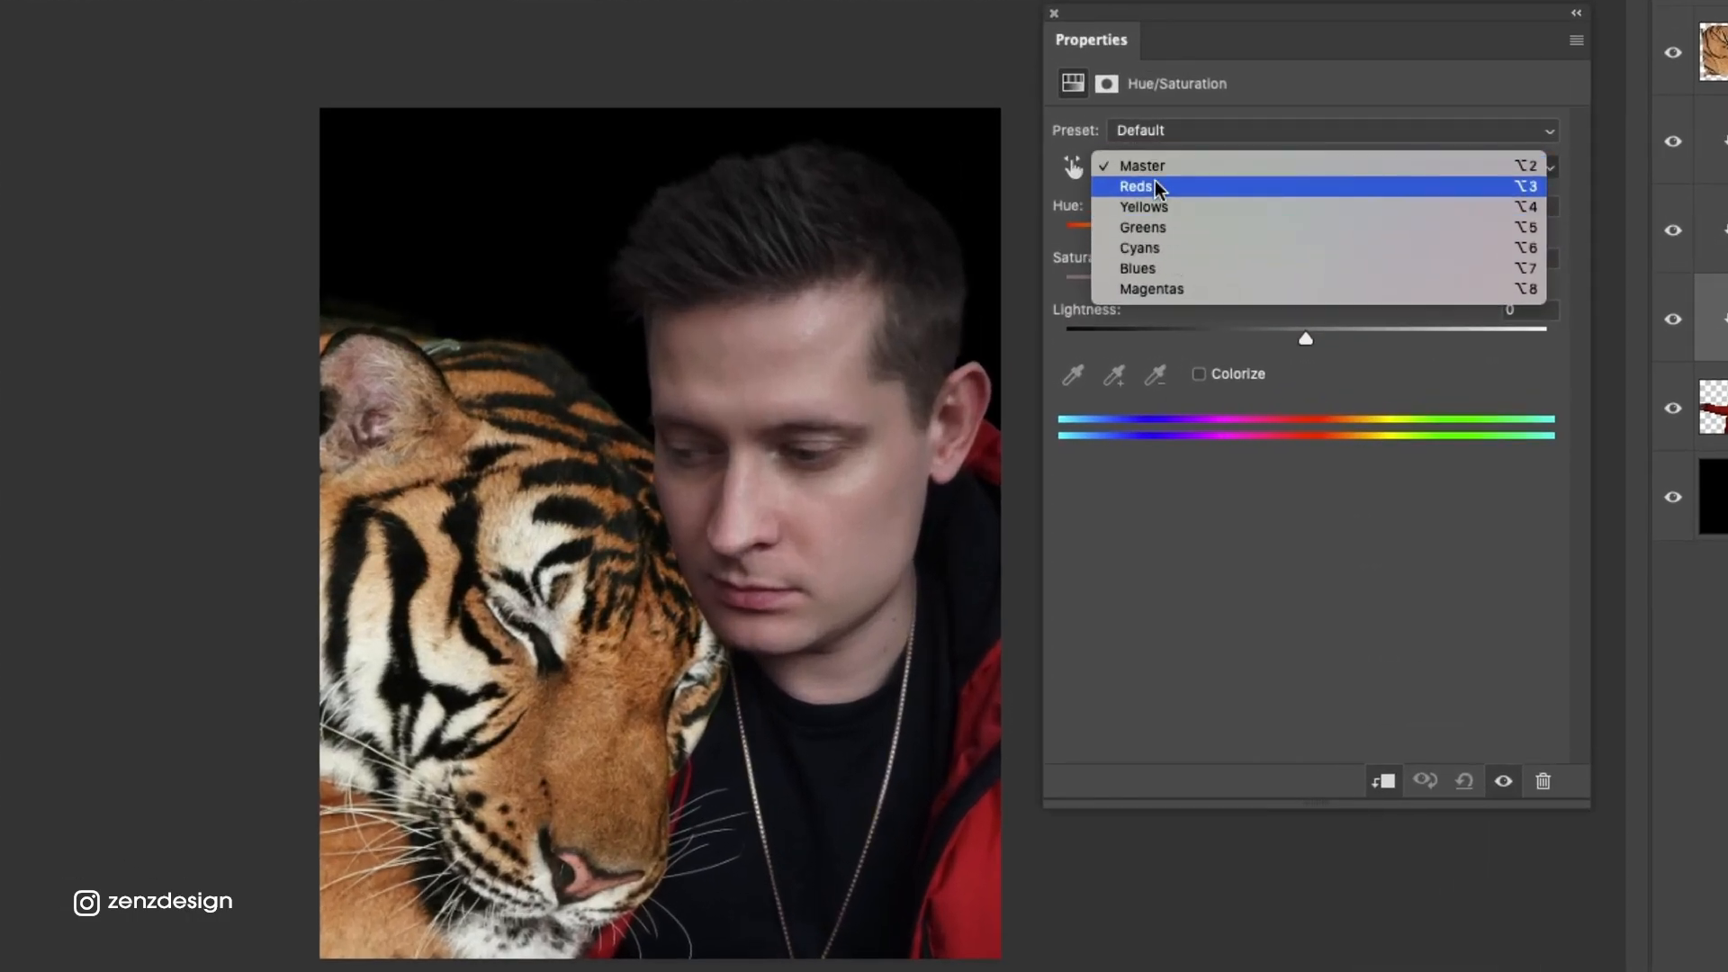
pyautogui.click(1157, 184)
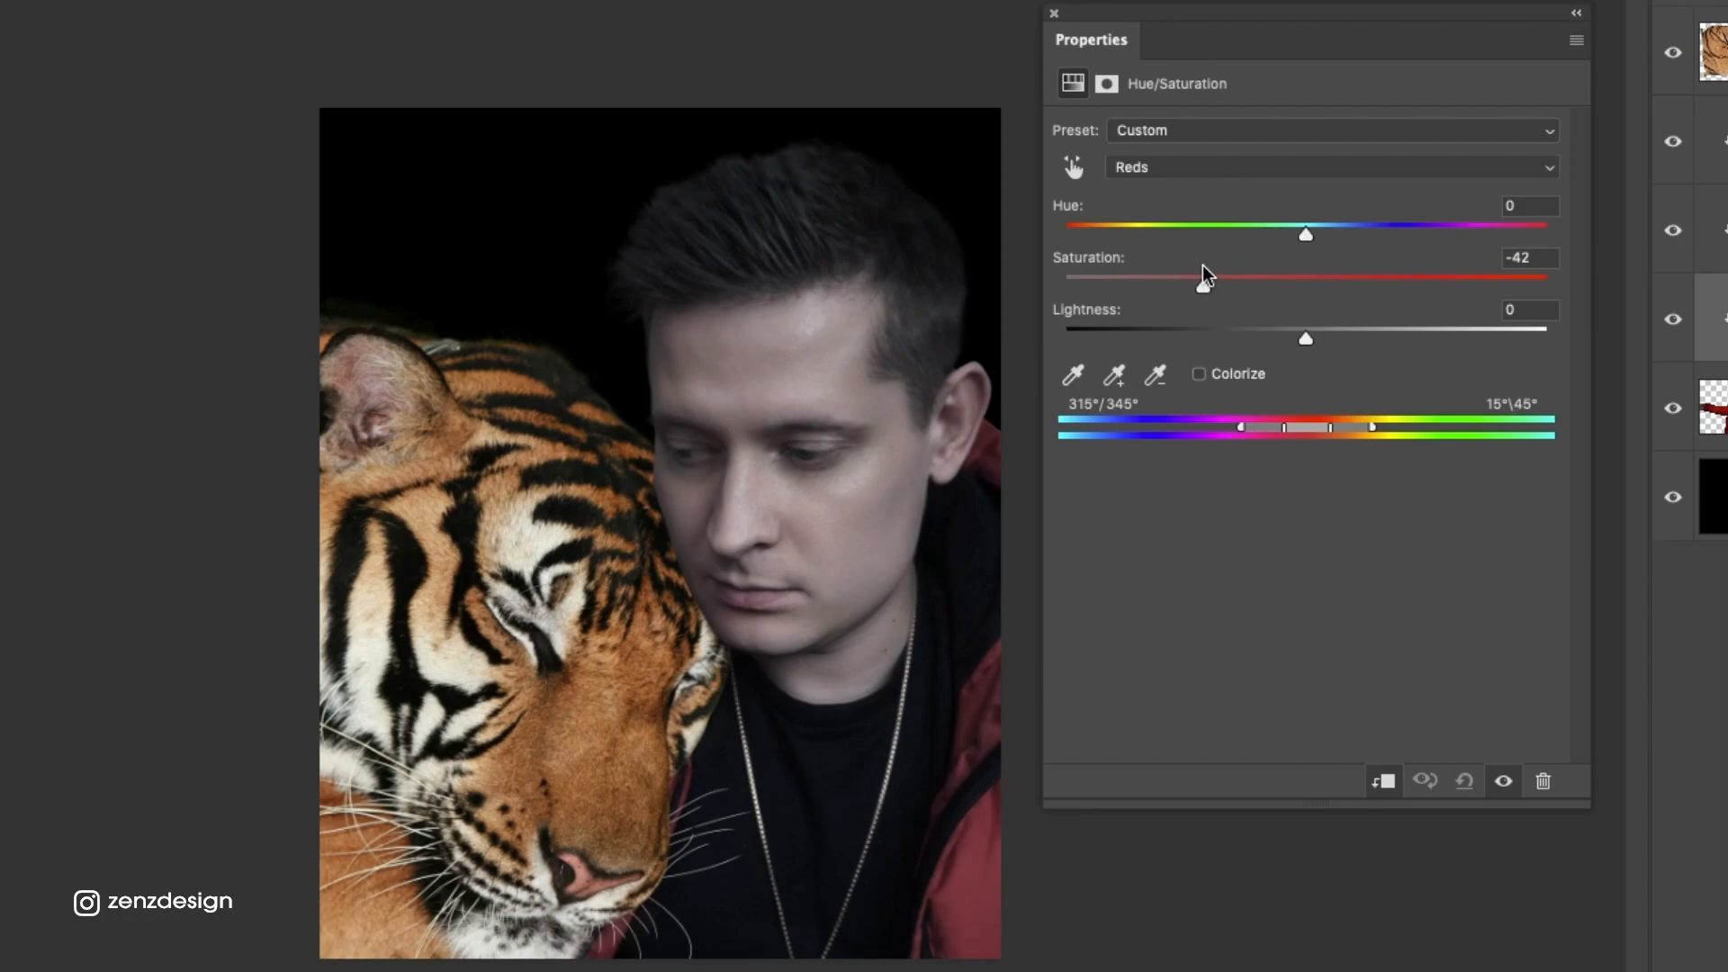
pyautogui.moveTo(1196, 268); pyautogui.dragTo(1215, 329)
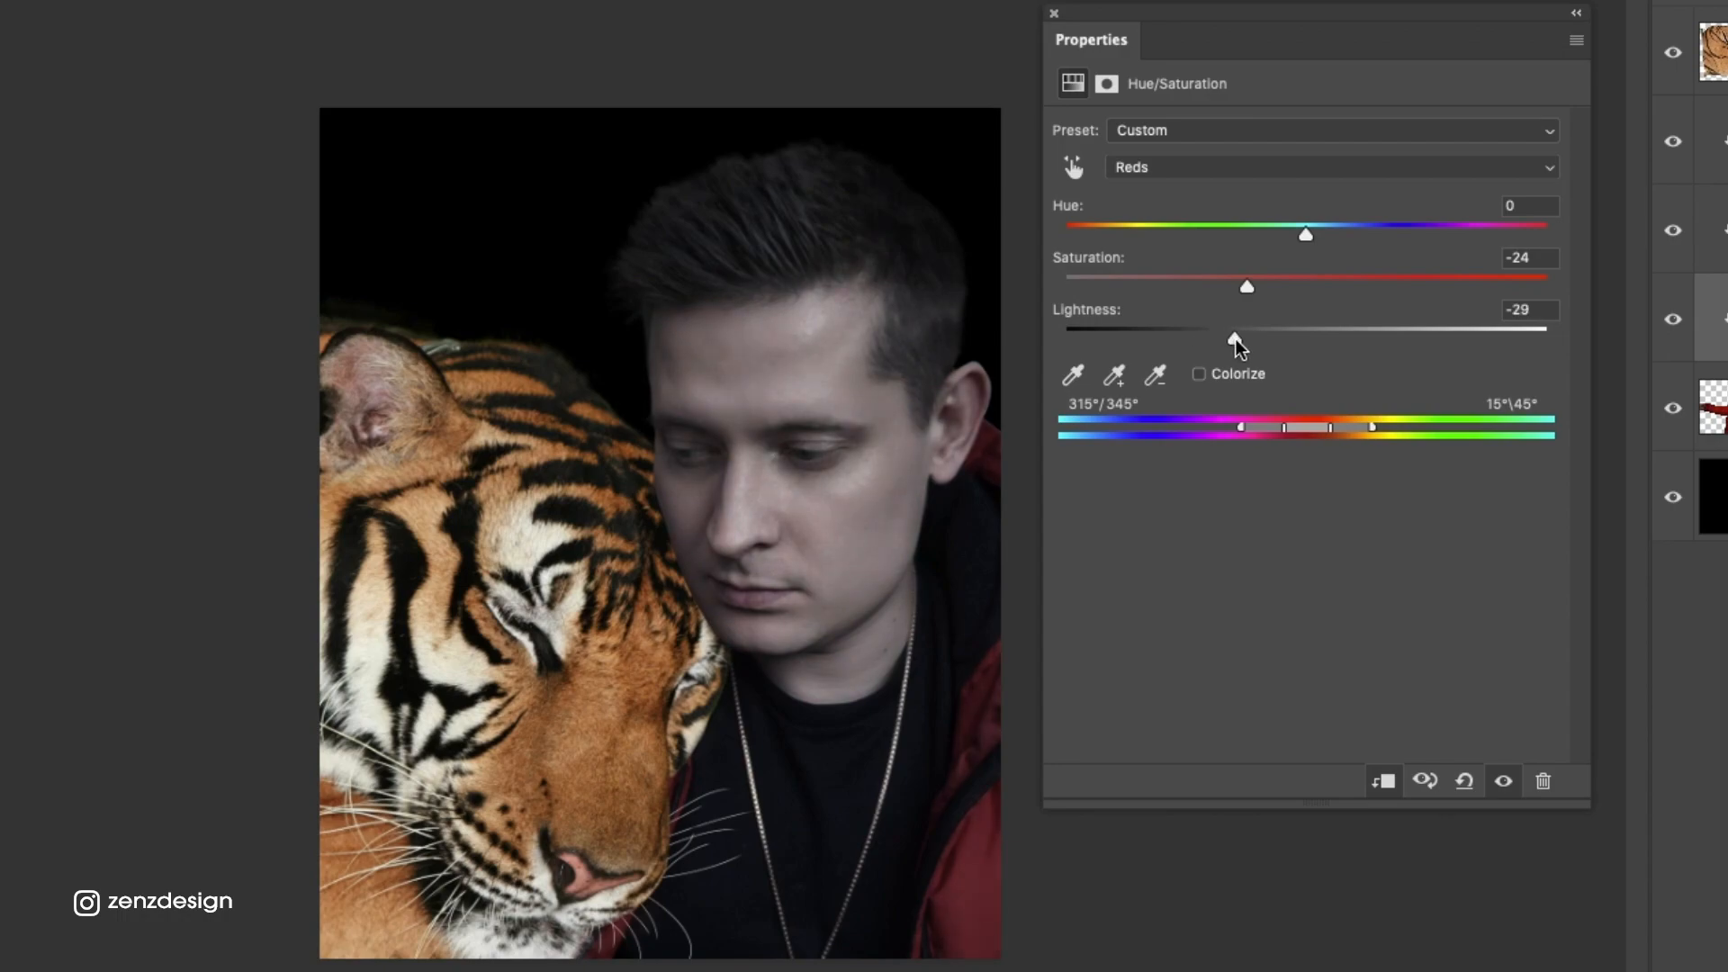
pyautogui.moveTo(1191, 283); pyautogui.dragTo(1240, 284)
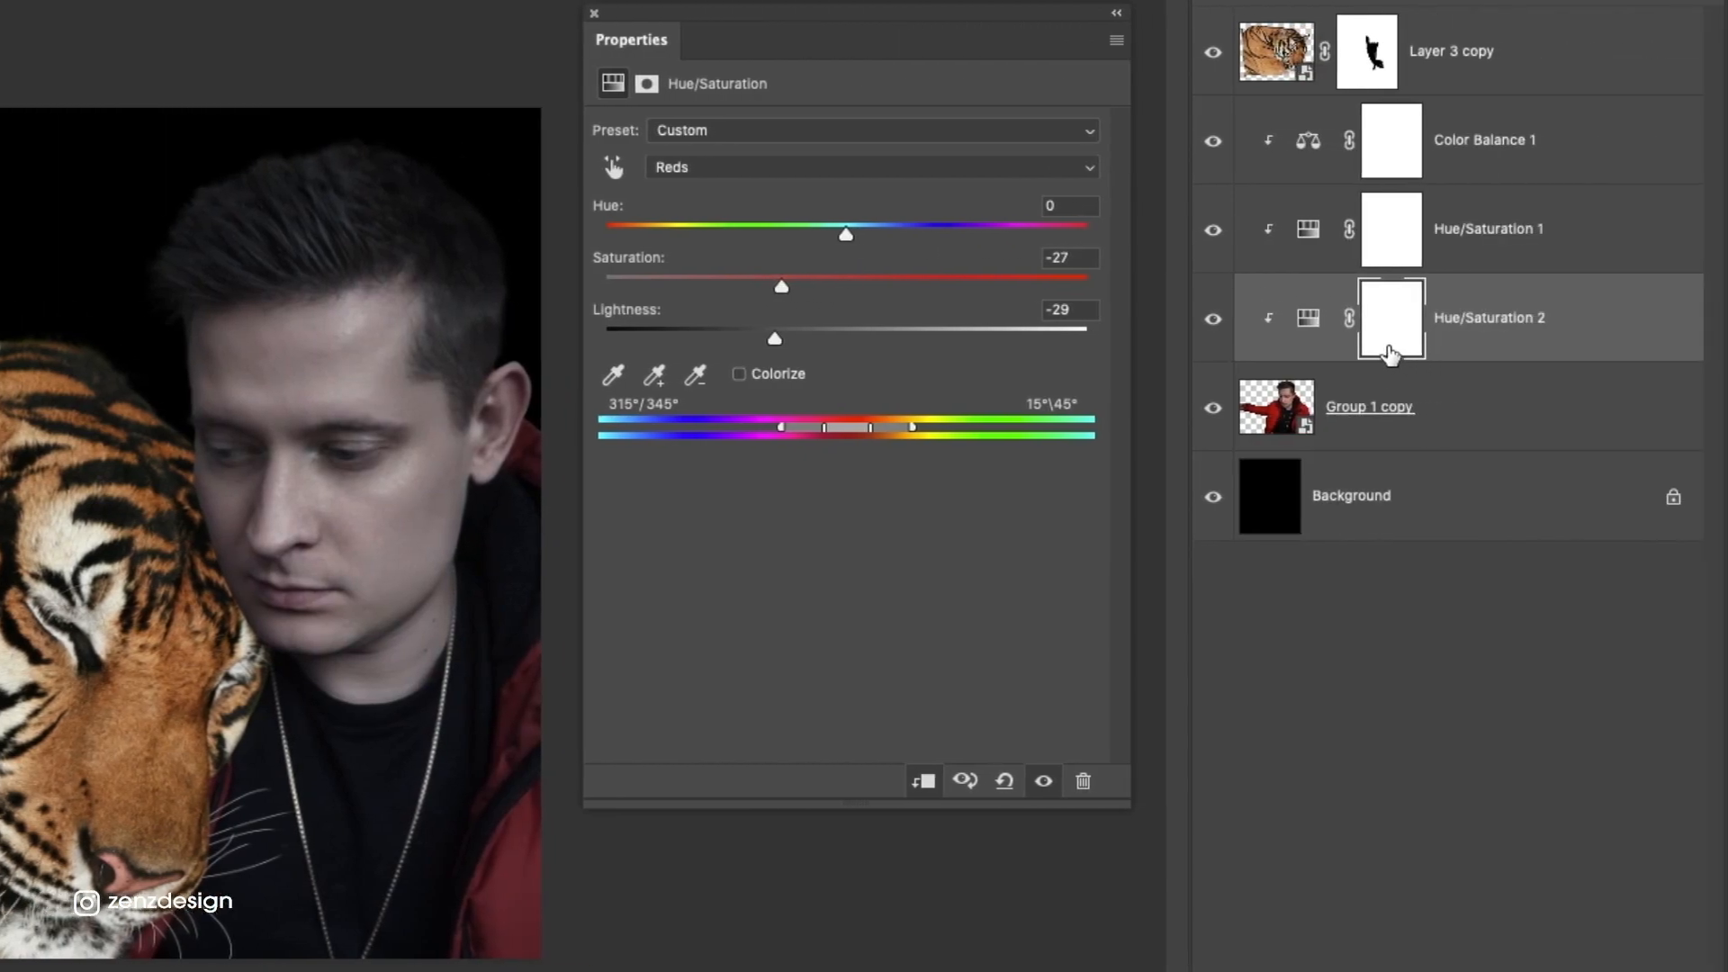
# Step: Invert the mask of the second Hue/Saturation adjustment to black and switch to the Brush tool for painting the red jacket
pyautogui.click(1396, 327)
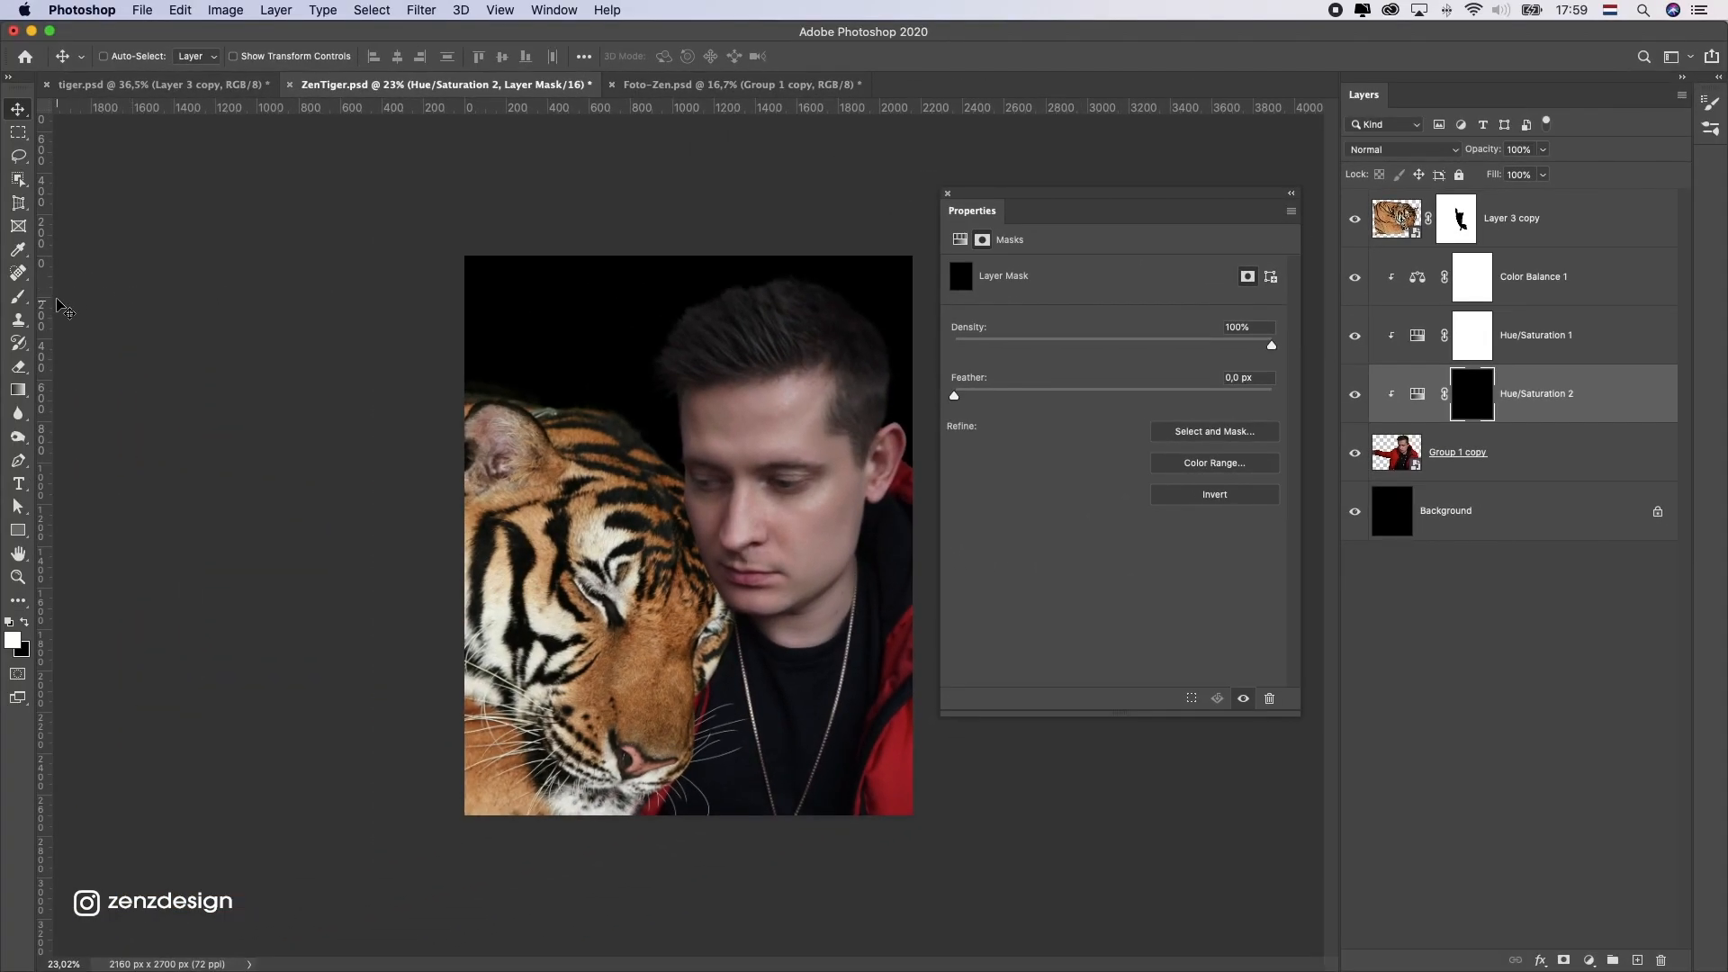
pyautogui.click(29, 302)
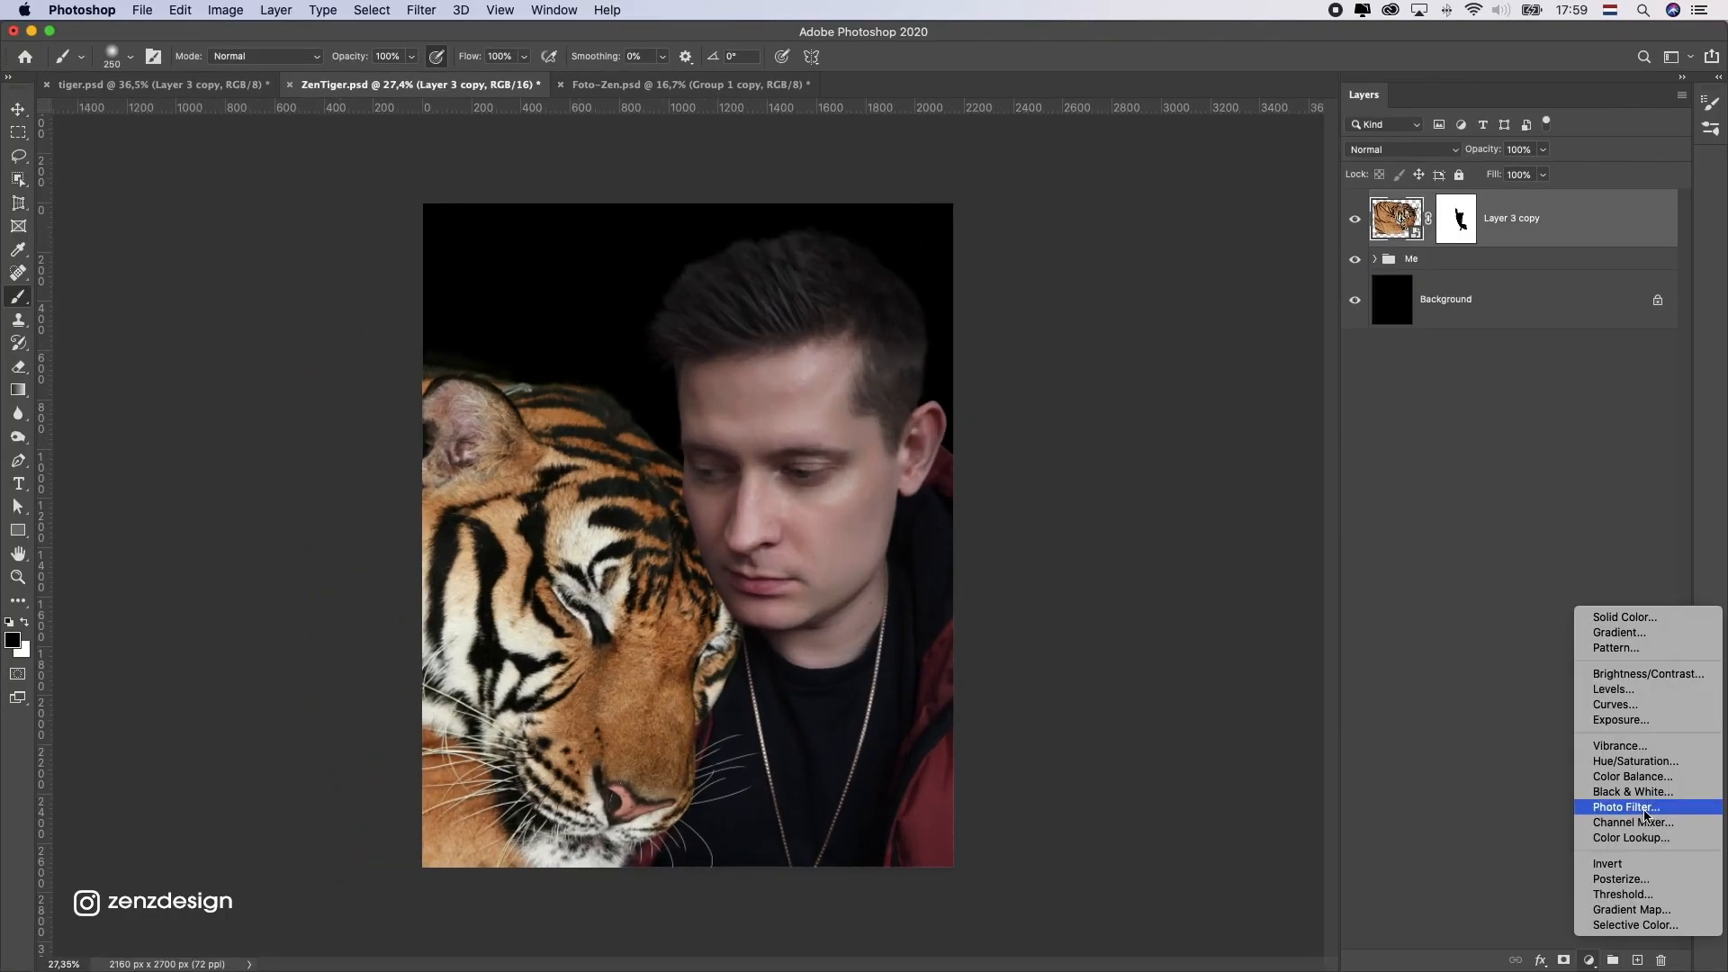
# Step: Add a Hue/Saturation adjustment clipped to the tiger layer and set its Saturation to -24
pyautogui.click(1620, 813)
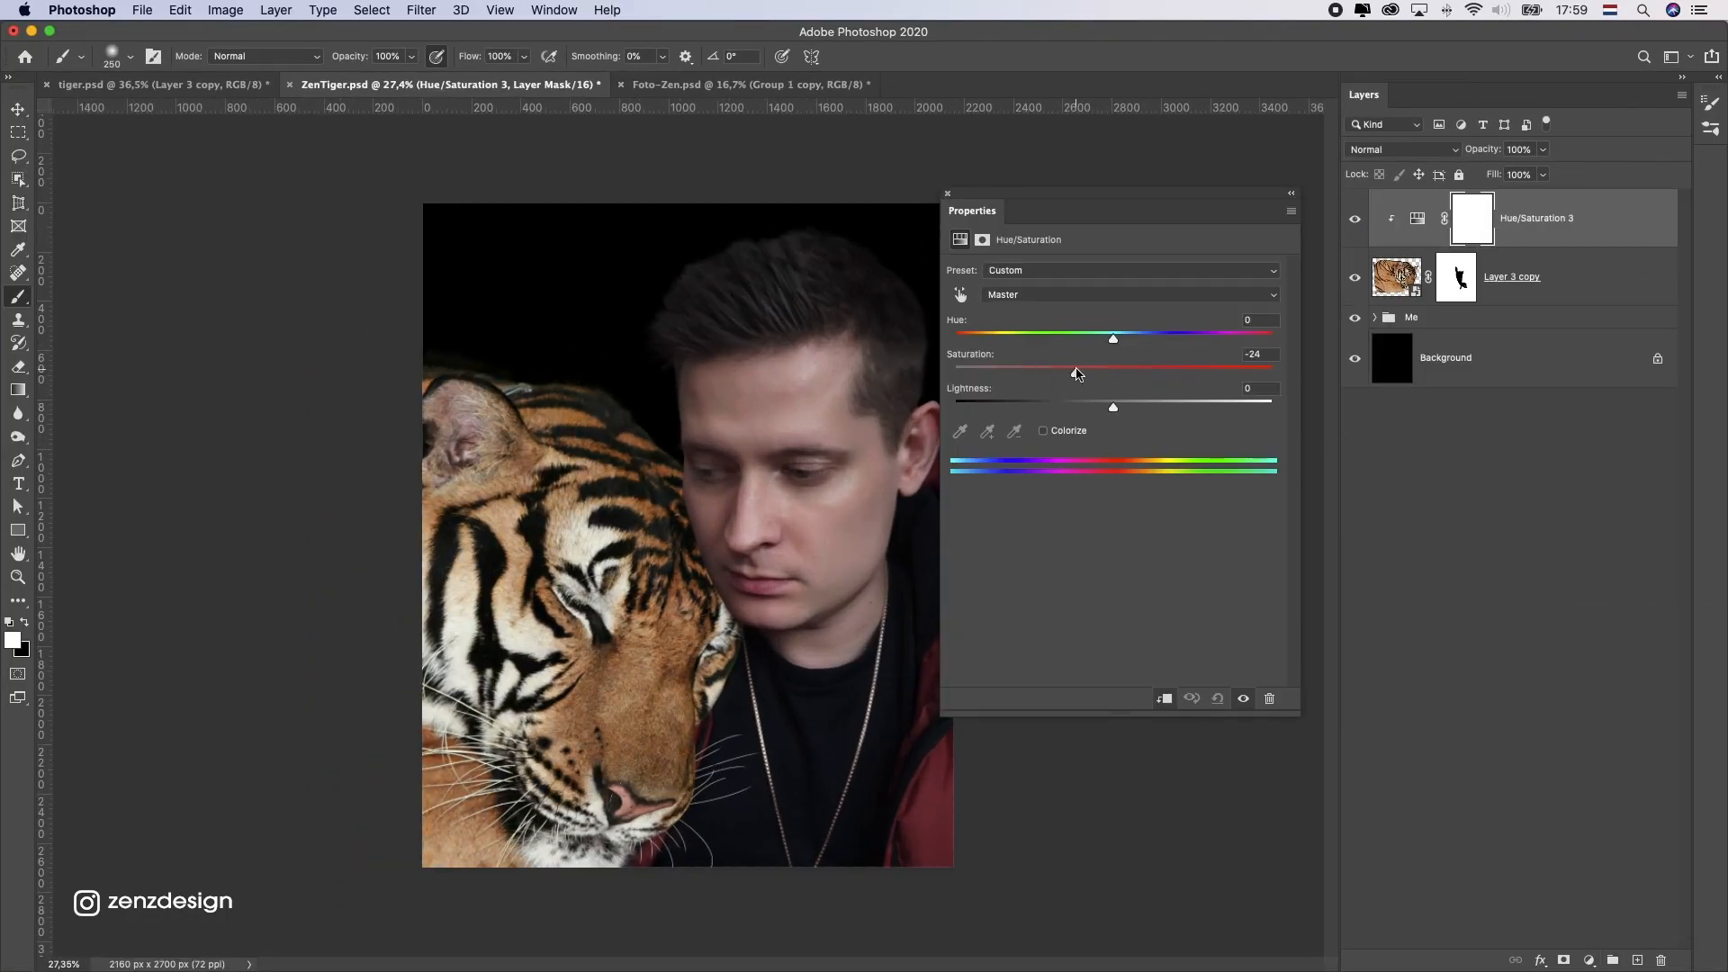
pyautogui.click(946, 192)
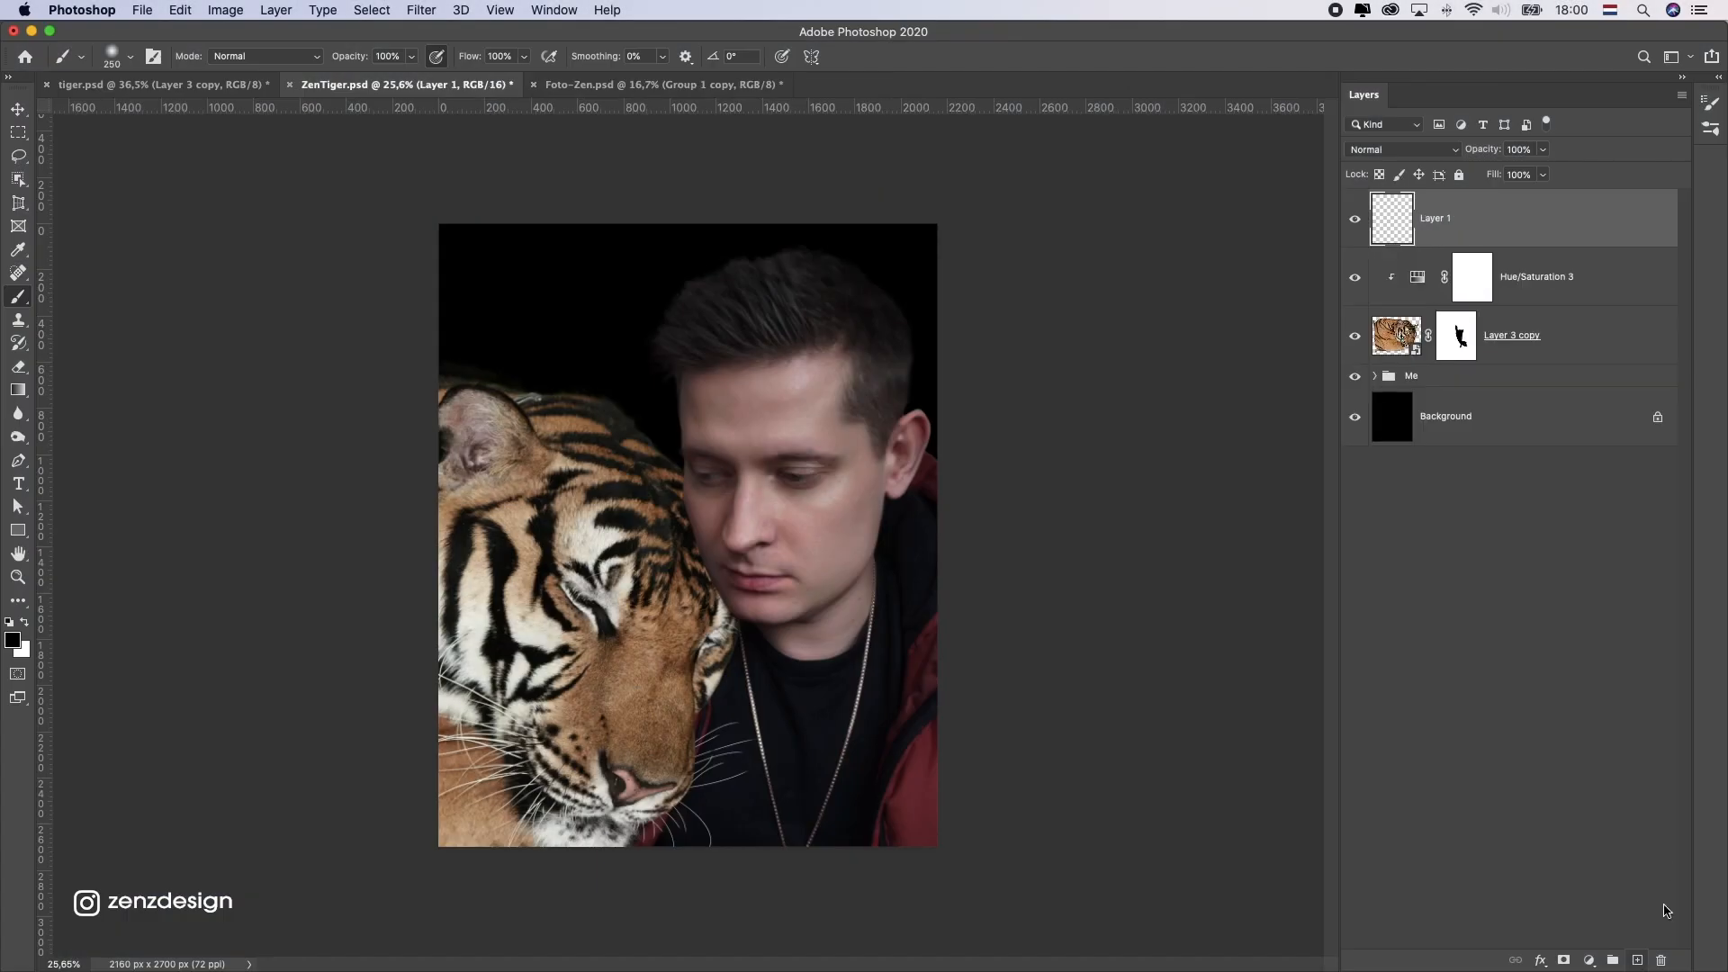
# Step: Clip the new empty layer to the tiger and set the brush to 40% opacity and 40% flow
pyautogui.rightClick(1440, 232)
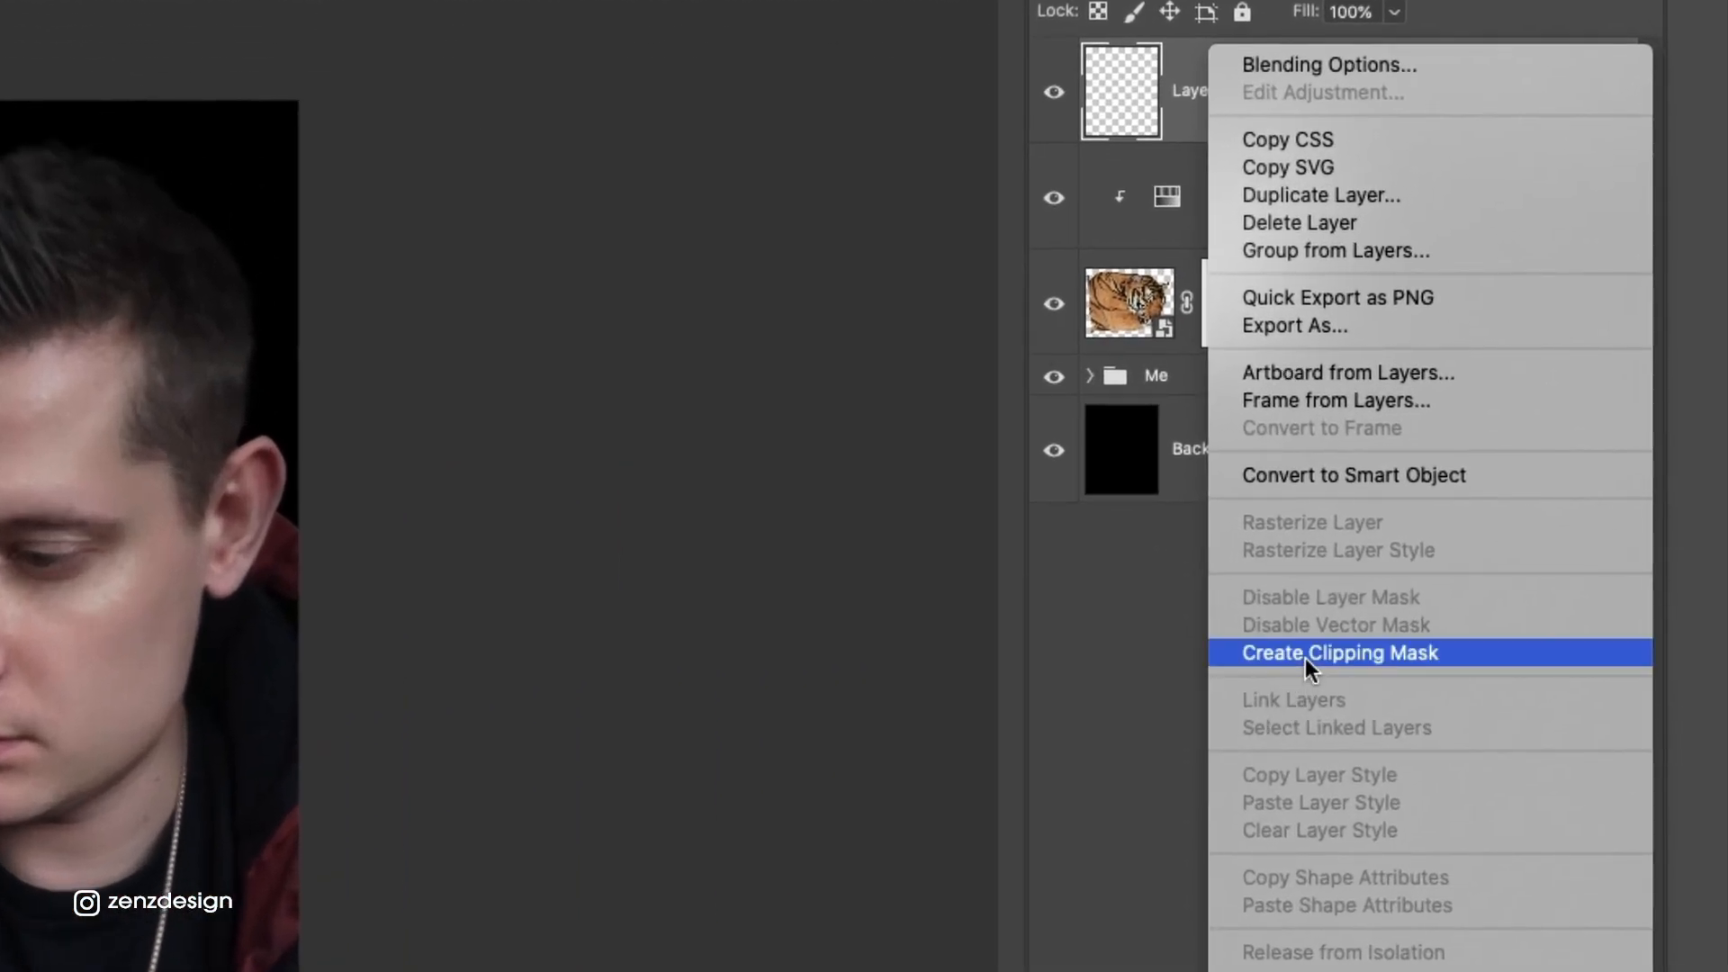
pyautogui.click(1491, 526)
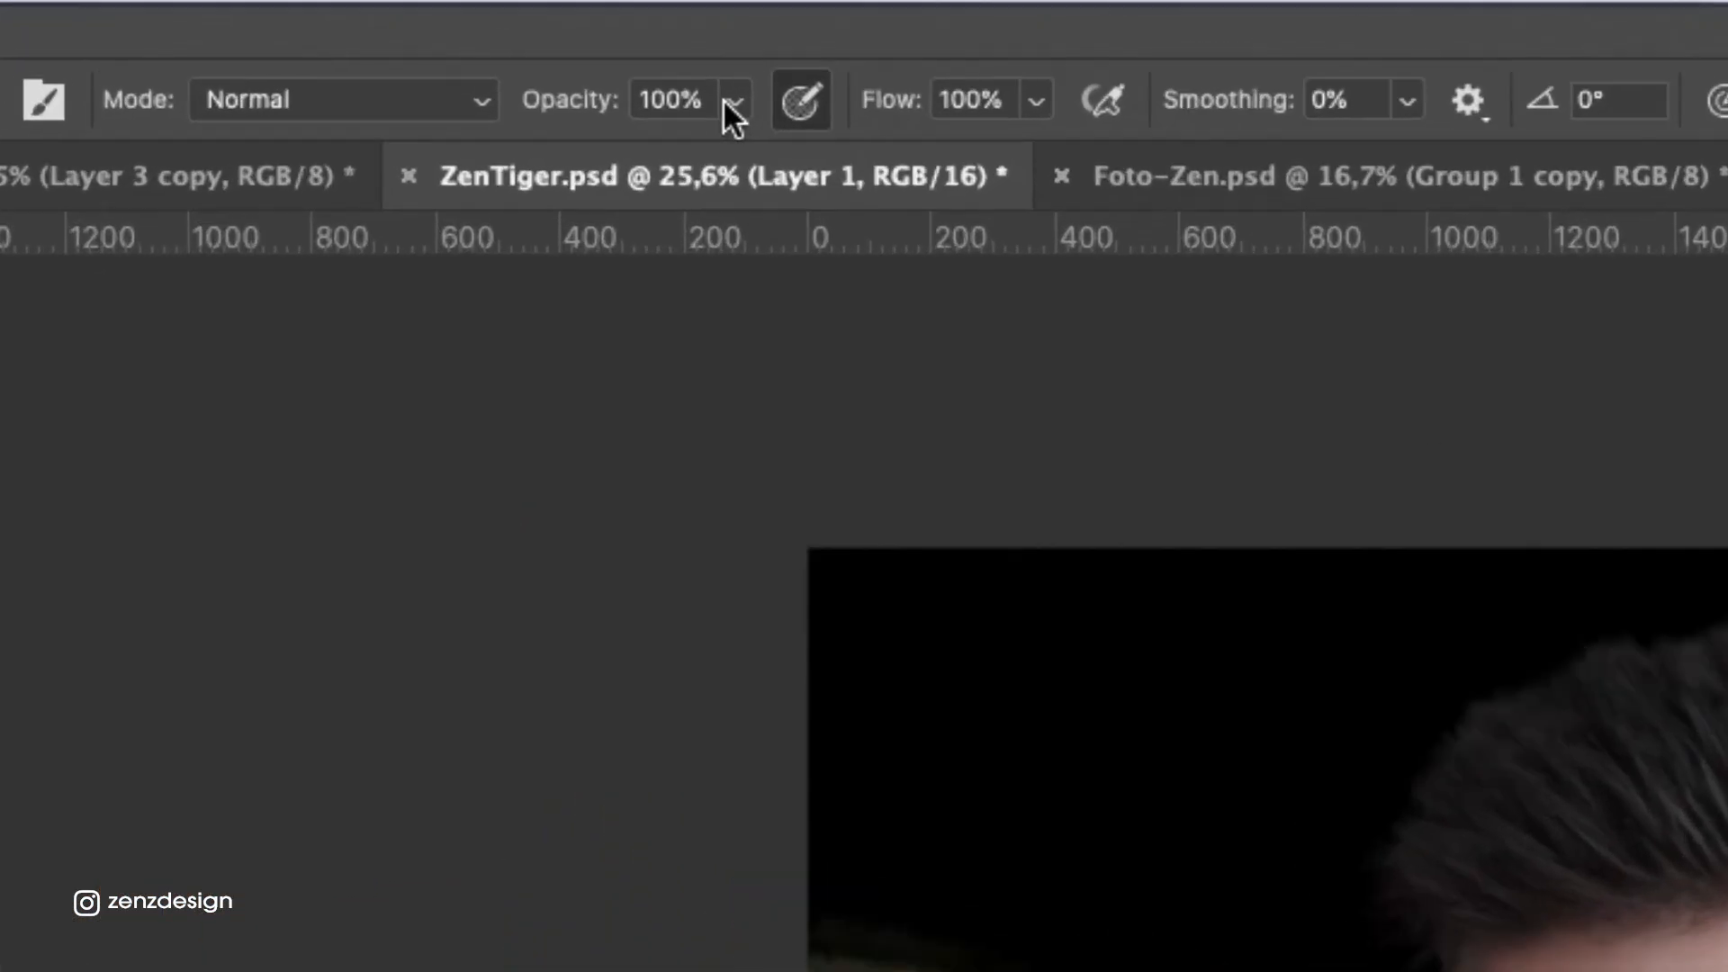
pyautogui.click(411, 56)
pyautogui.click(1497, 141)
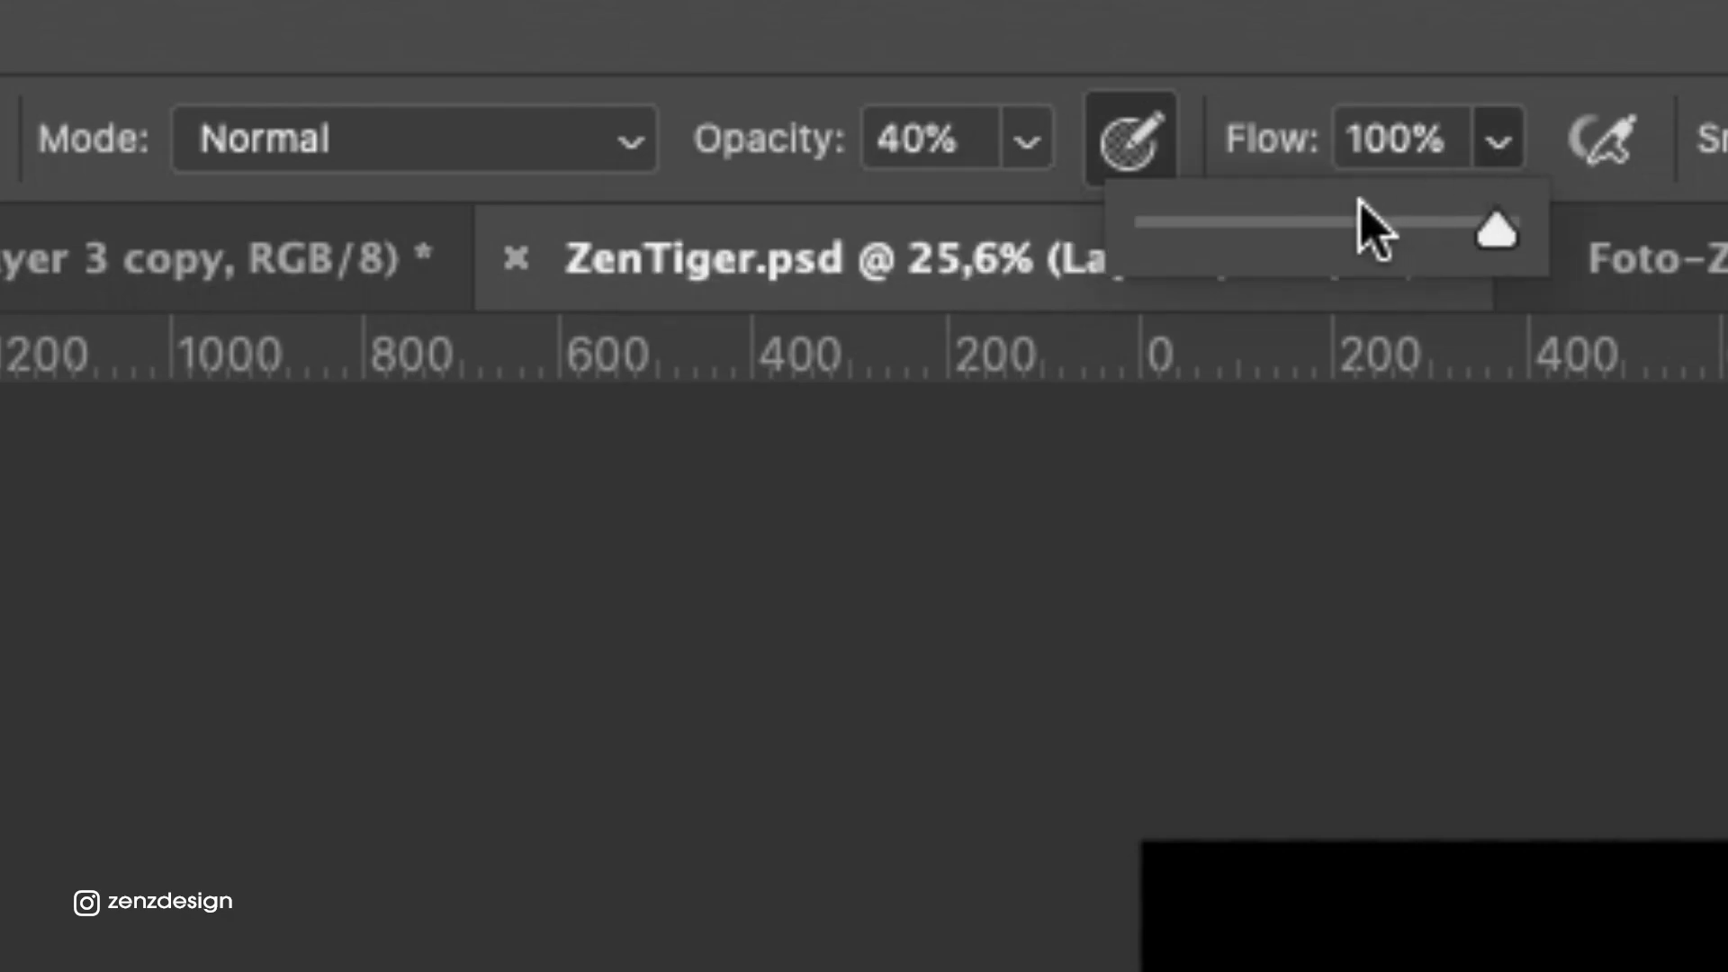
pyautogui.moveTo(1369, 224); pyautogui.dragTo(1260, 235)
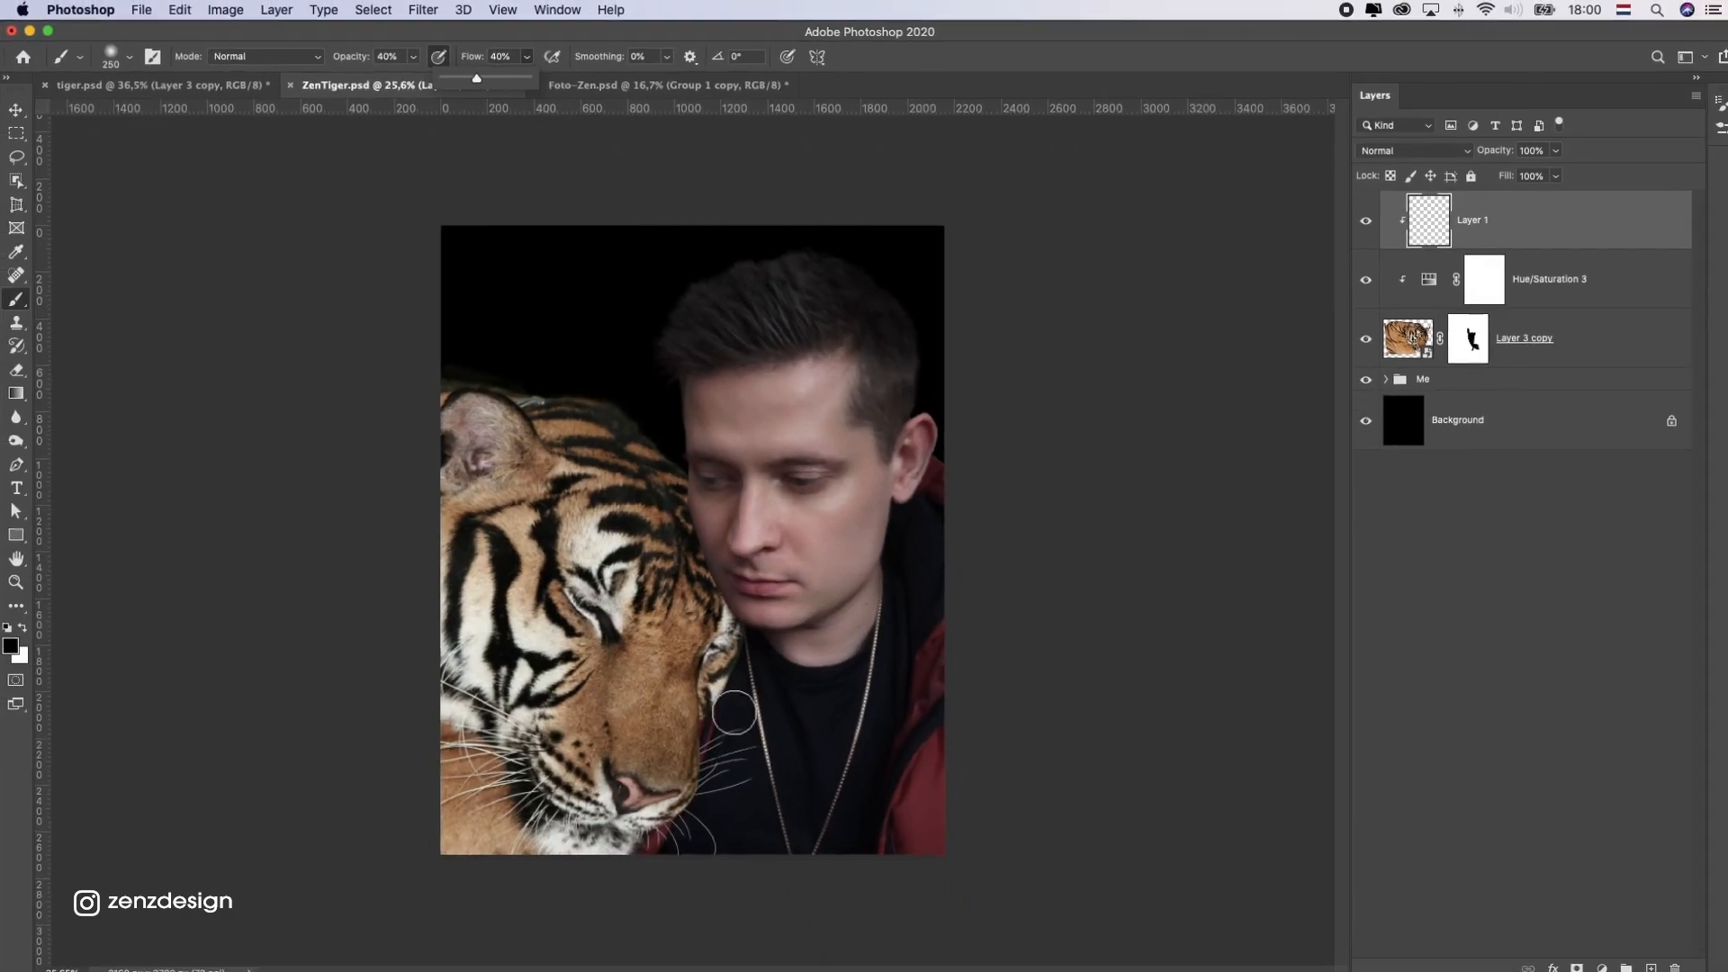
# Step: Paint soft black shading on the clipped layer along the tiger's edge beside the man's face and chest
pyautogui.click(734, 702)
pyautogui.moveTo(713, 775); pyautogui.dragTo(720, 711)
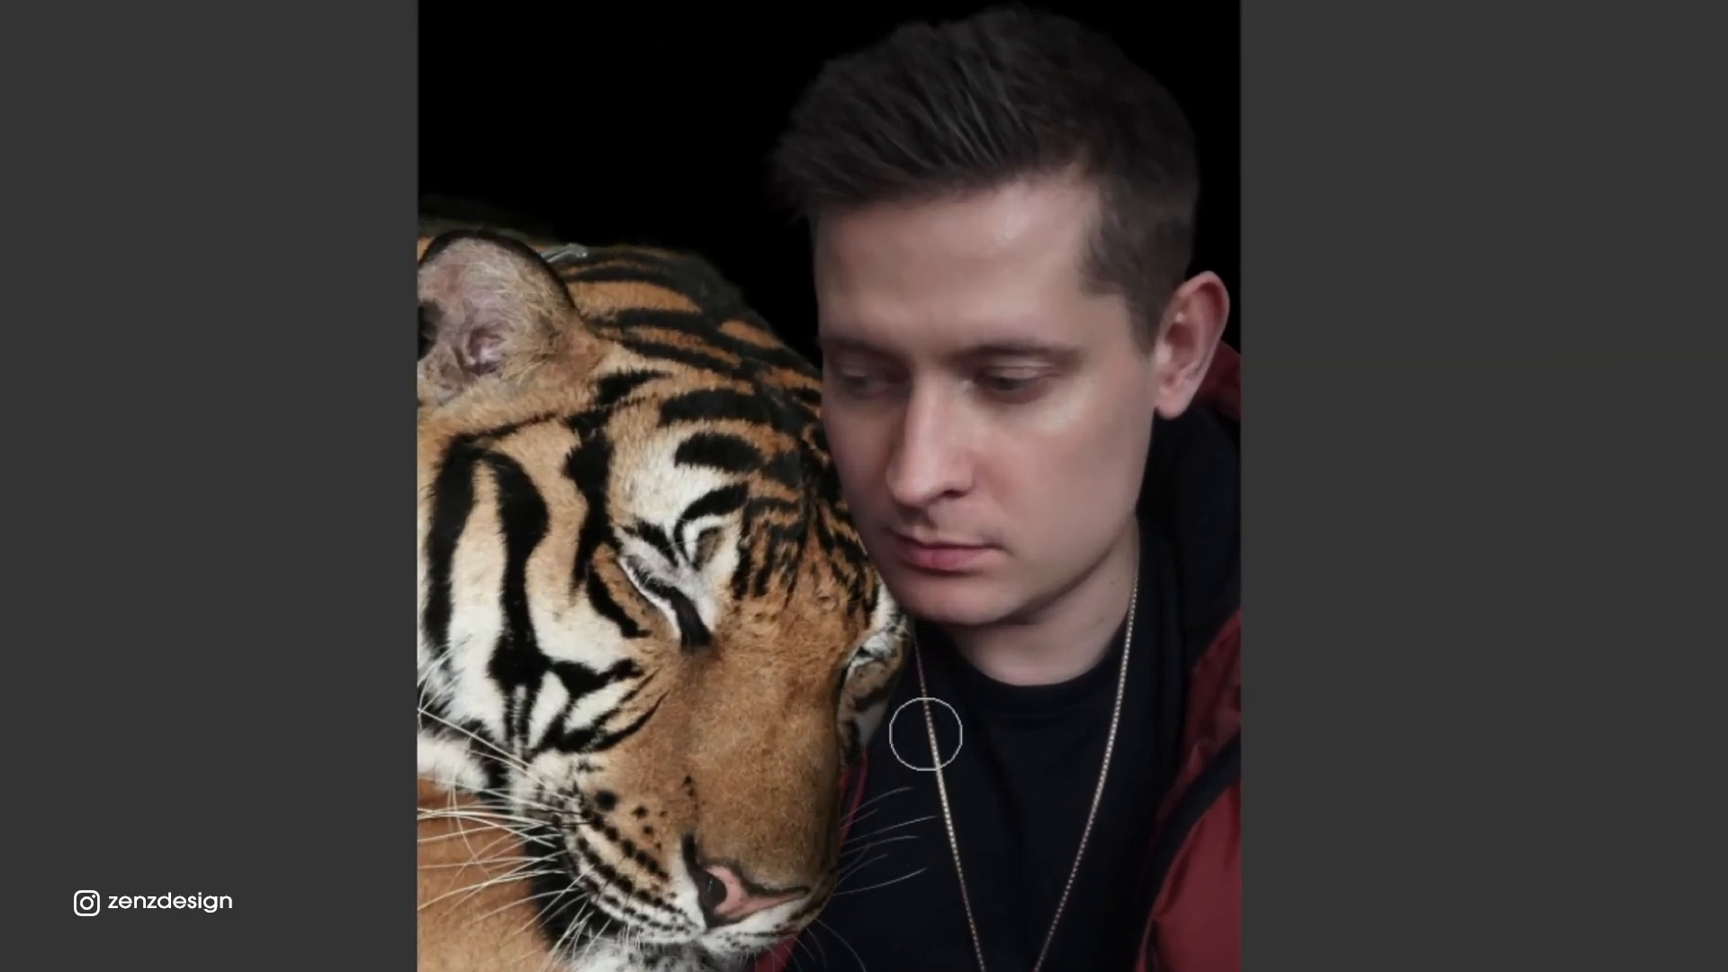
pyautogui.moveTo(838, 864); pyautogui.dragTo(850, 729)
pyautogui.scroll(-2, 909, 713)
pyautogui.scroll(3, 563, 127)
pyautogui.scroll(-3, 563, 127)
pyautogui.scroll(-1, 911, 587)
pyautogui.moveTo(1120, 360); pyautogui.dragTo(1136, 819)
pyautogui.scroll(2, 864, 543)
pyautogui.scroll(-2, 864, 543)
# Step: Add a Curves adjustment clipped to the tiger and pull its midtones down to darken the fur
pyautogui.click(1608, 961)
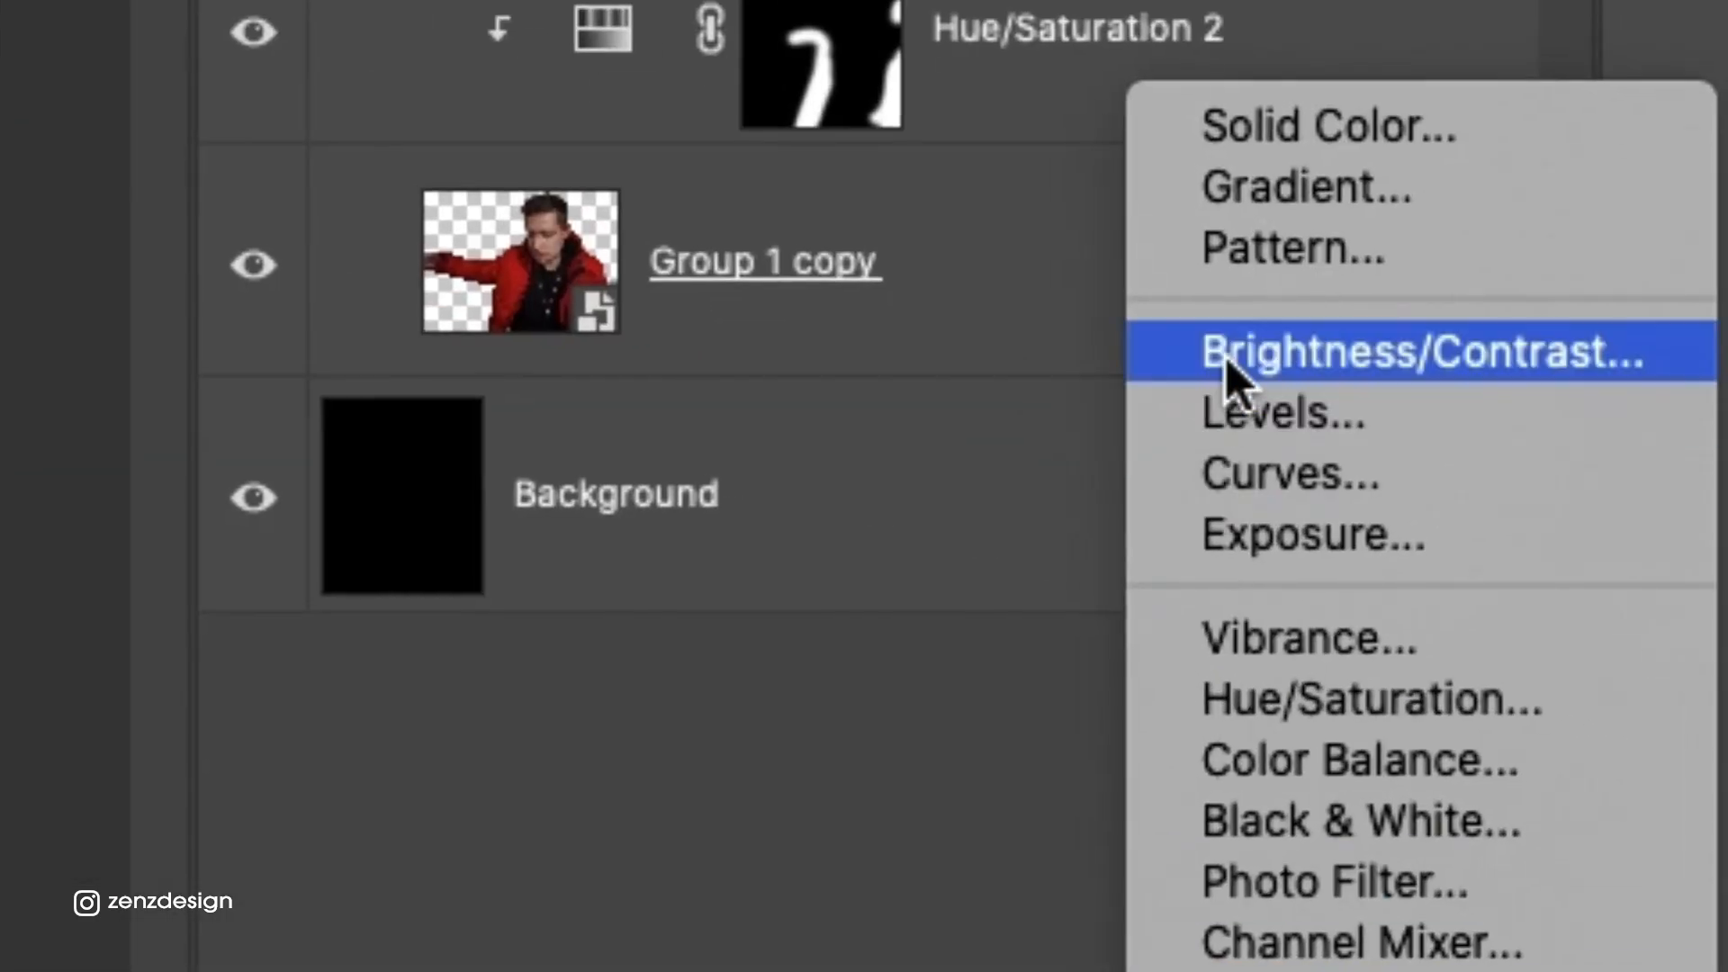
pyautogui.click(1161, 477)
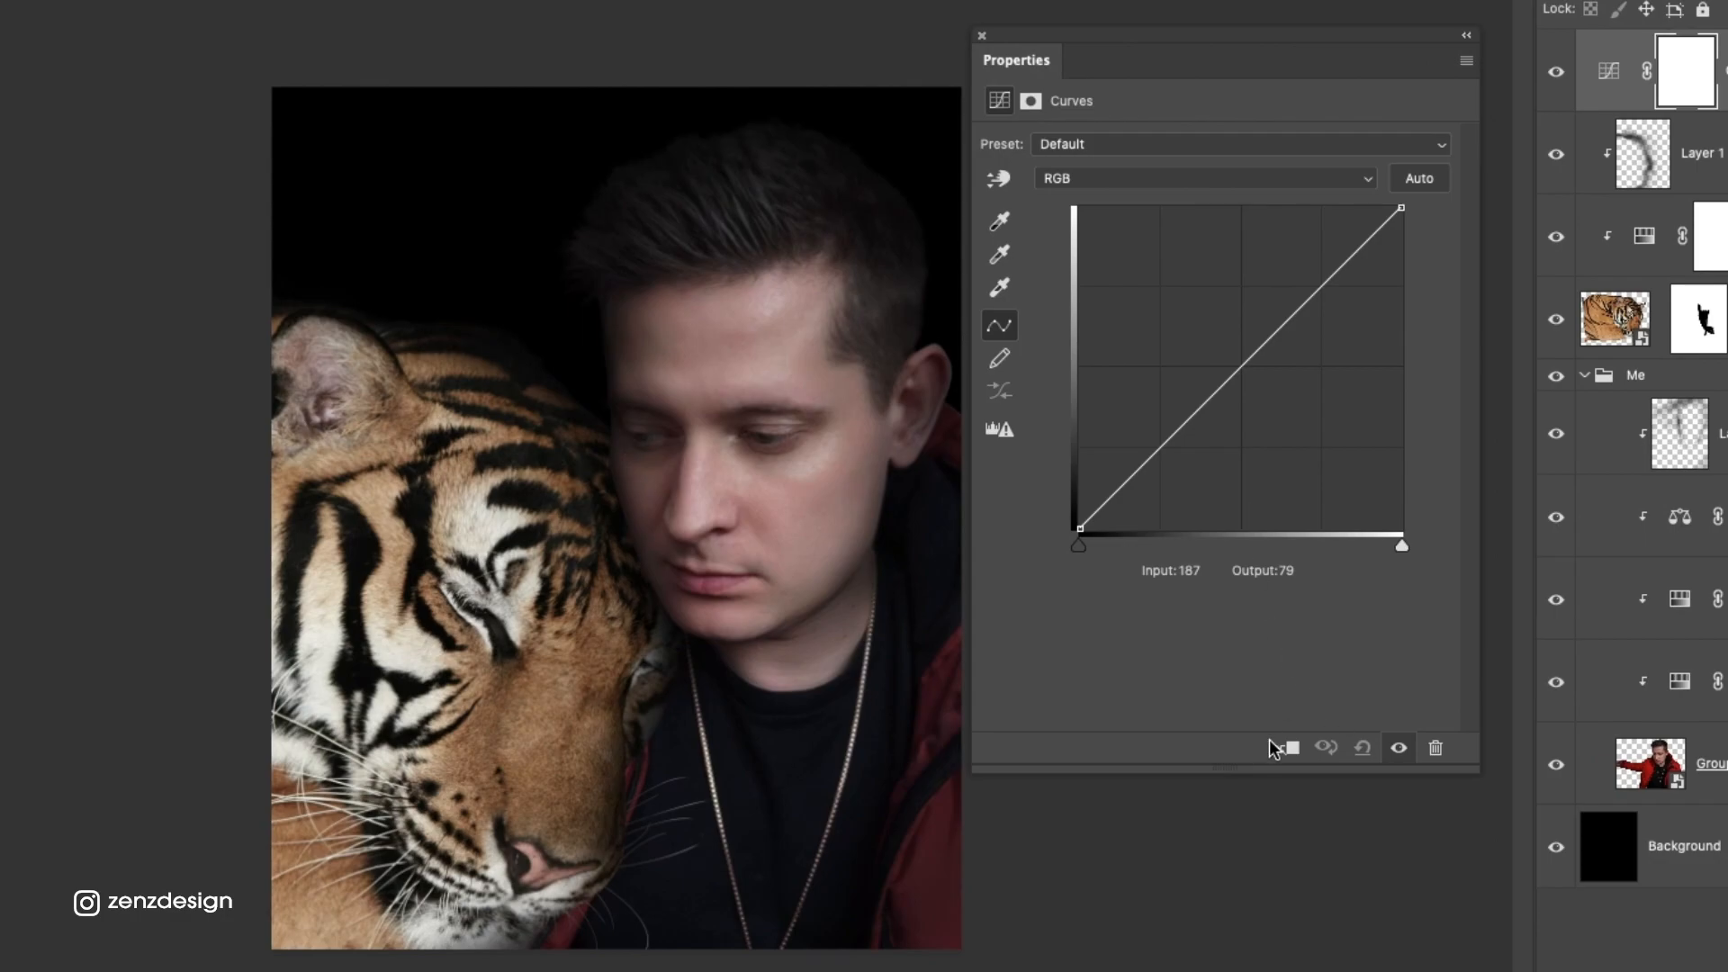
pyautogui.moveTo(1240, 367); pyautogui.dragTo(1253, 402)
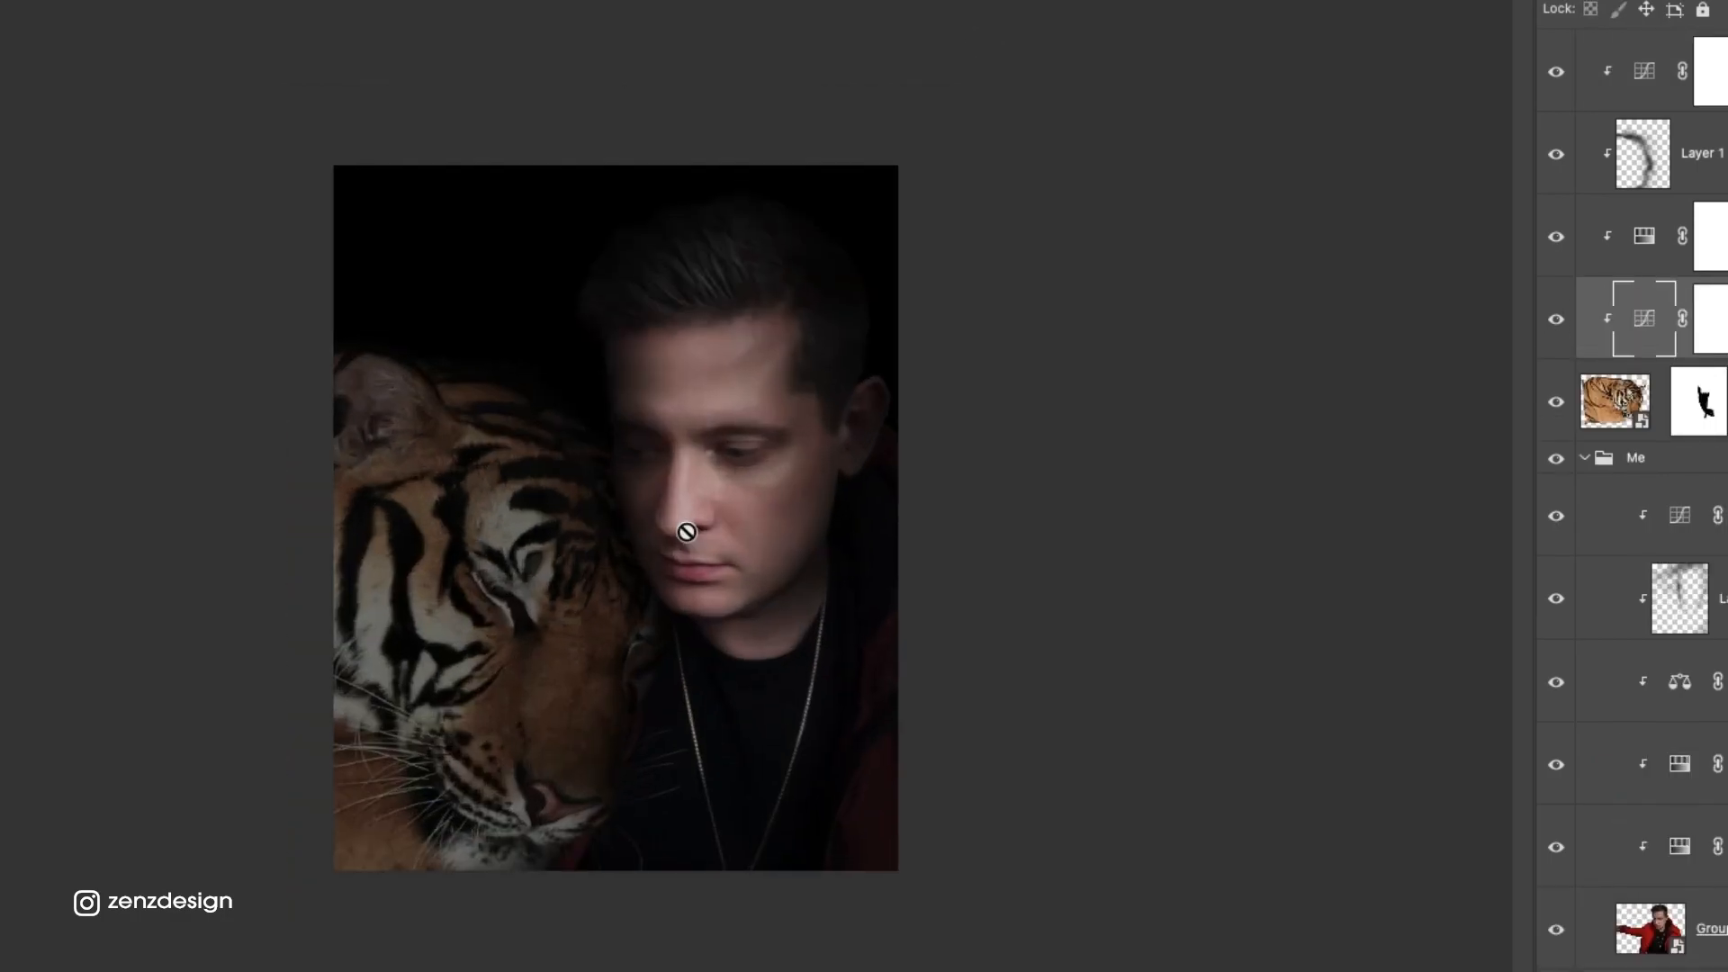
pyautogui.moveTo(683, 529); pyautogui.dragTo(457, 430)
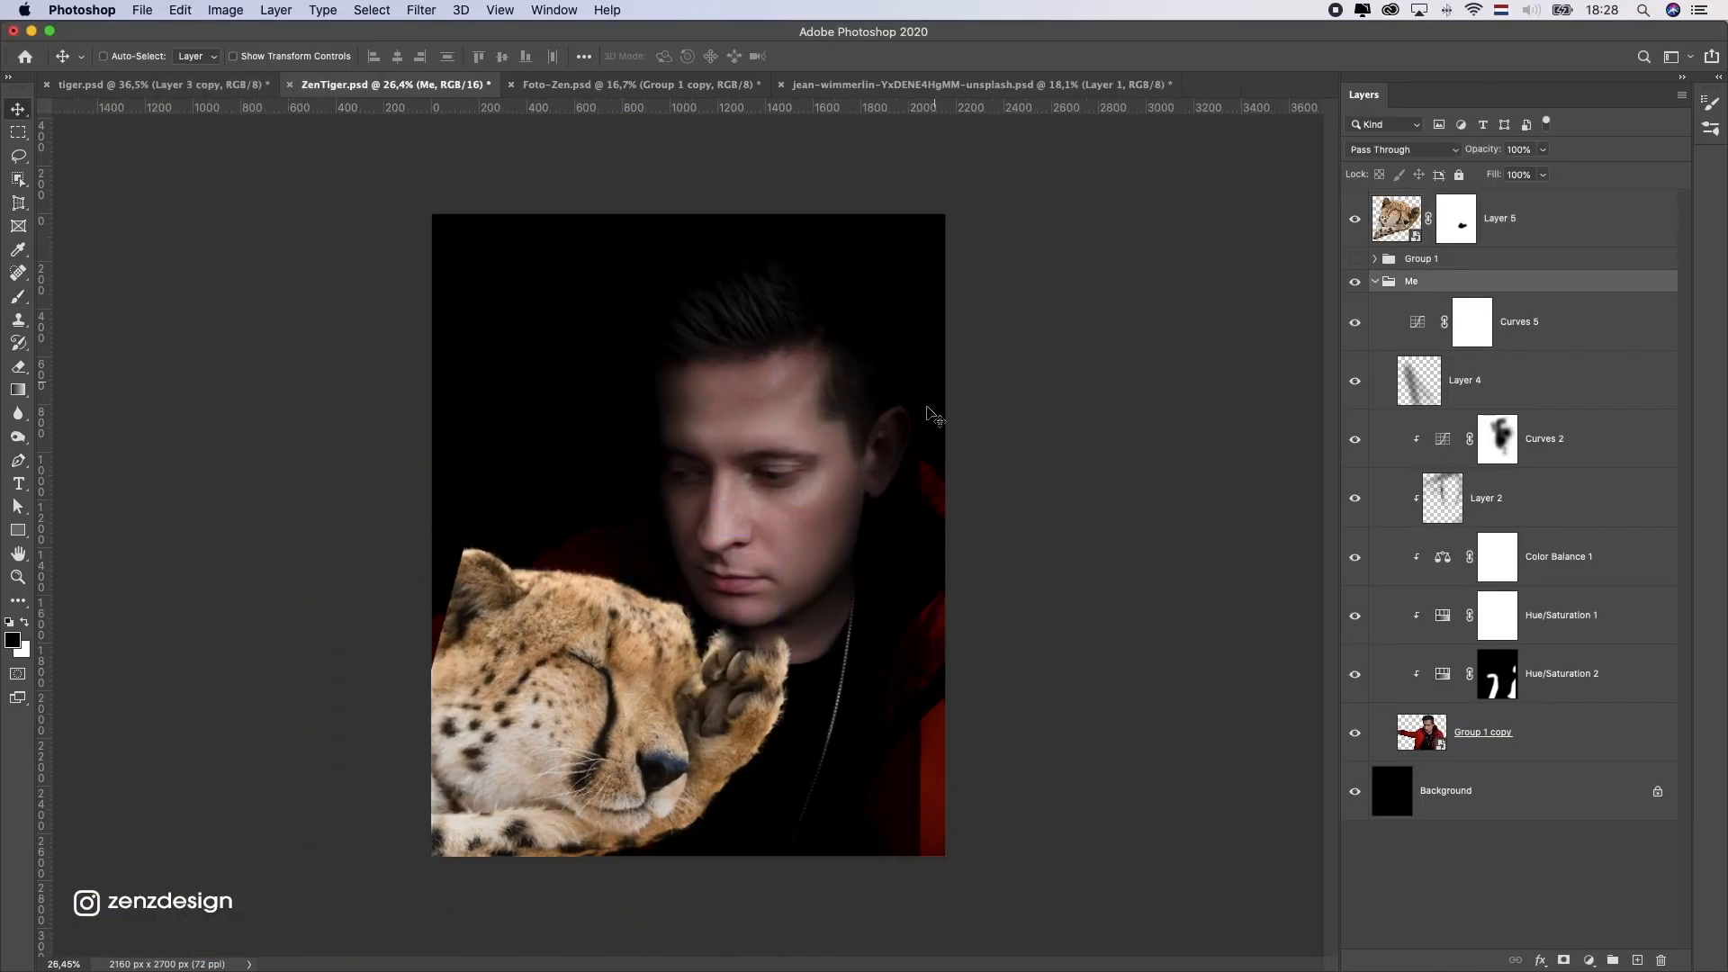
# Step: Select the cheetah cutout's layer above the portrait group and enlarge it proportionally with Free Transform
pyautogui.click(1544, 438)
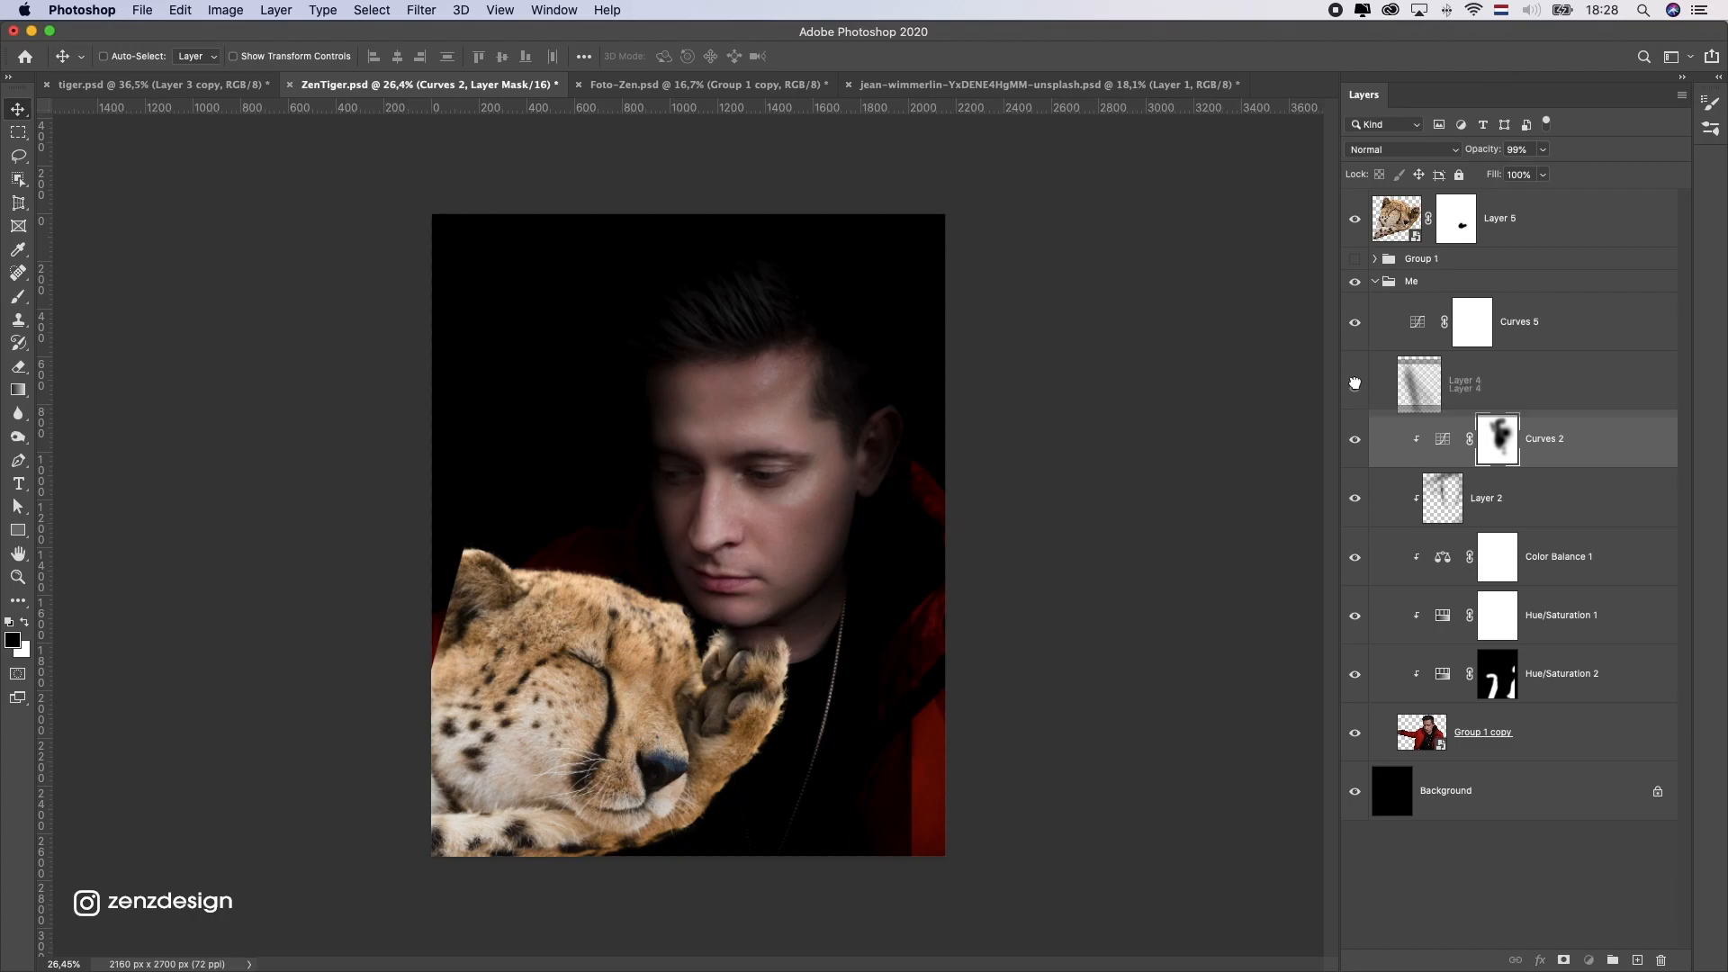
pyautogui.click(1562, 673)
pyautogui.hotkey('alt', ']')
pyautogui.hotkey('alt', ']')
pyautogui.hotkey('alt', ']')
pyautogui.press('x')
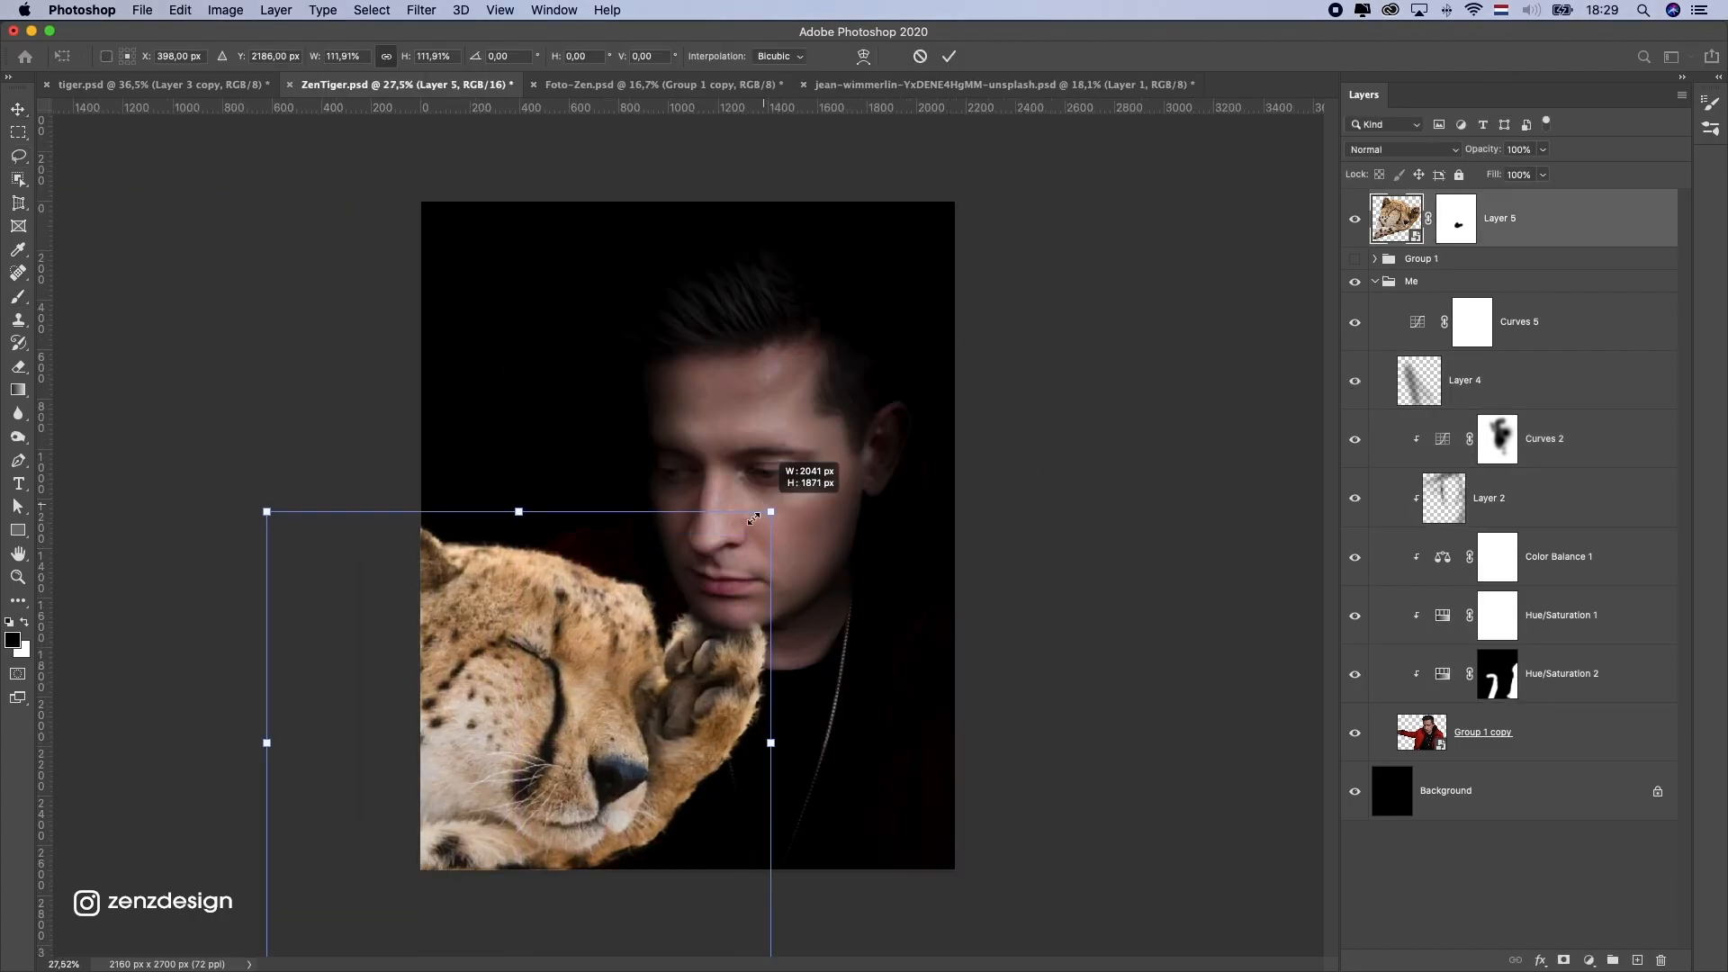
pyautogui.moveTo(760, 504); pyautogui.dragTo(777, 472)
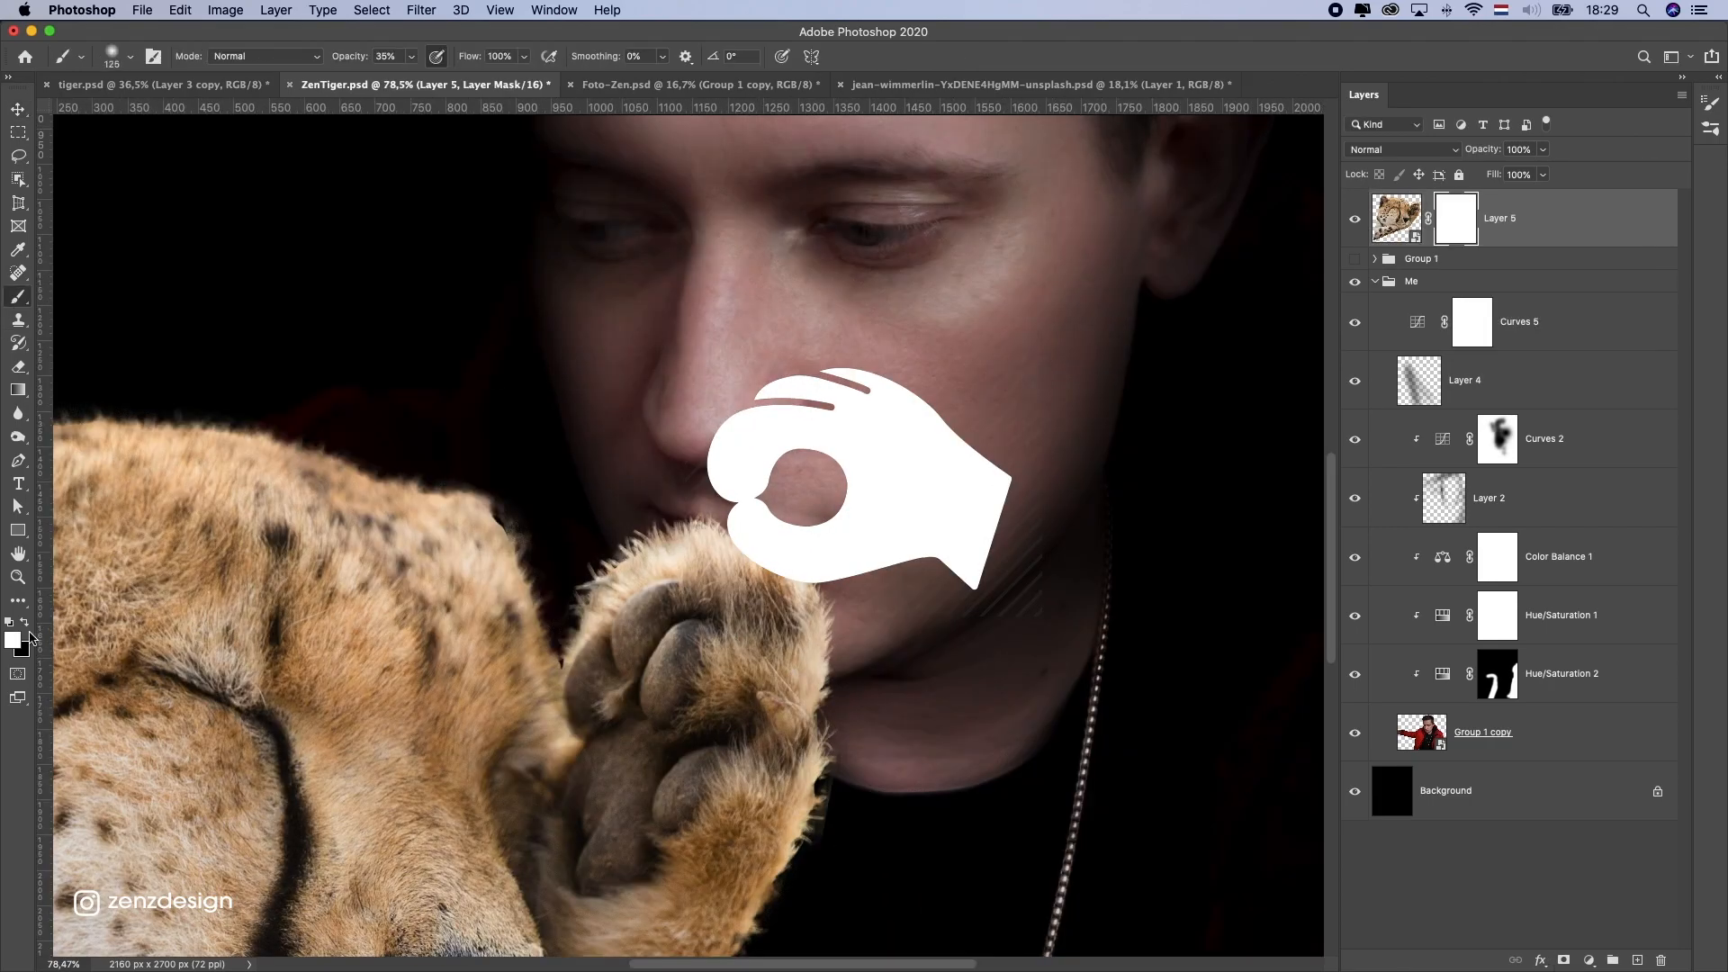
# Step: Adjust the highlight end of the Curves adjustment clipped to the cheetah and clip a new blank layer to the cheetah
pyautogui.scroll(-10, 820, 669)
pyautogui.scroll(2, 820, 669)
pyautogui.moveTo(1262, 311)
pyautogui.mouseDown()
pyautogui.moveTo(1273, 432)
pyautogui.moveTo(1288, 303)
pyautogui.mouseUp()
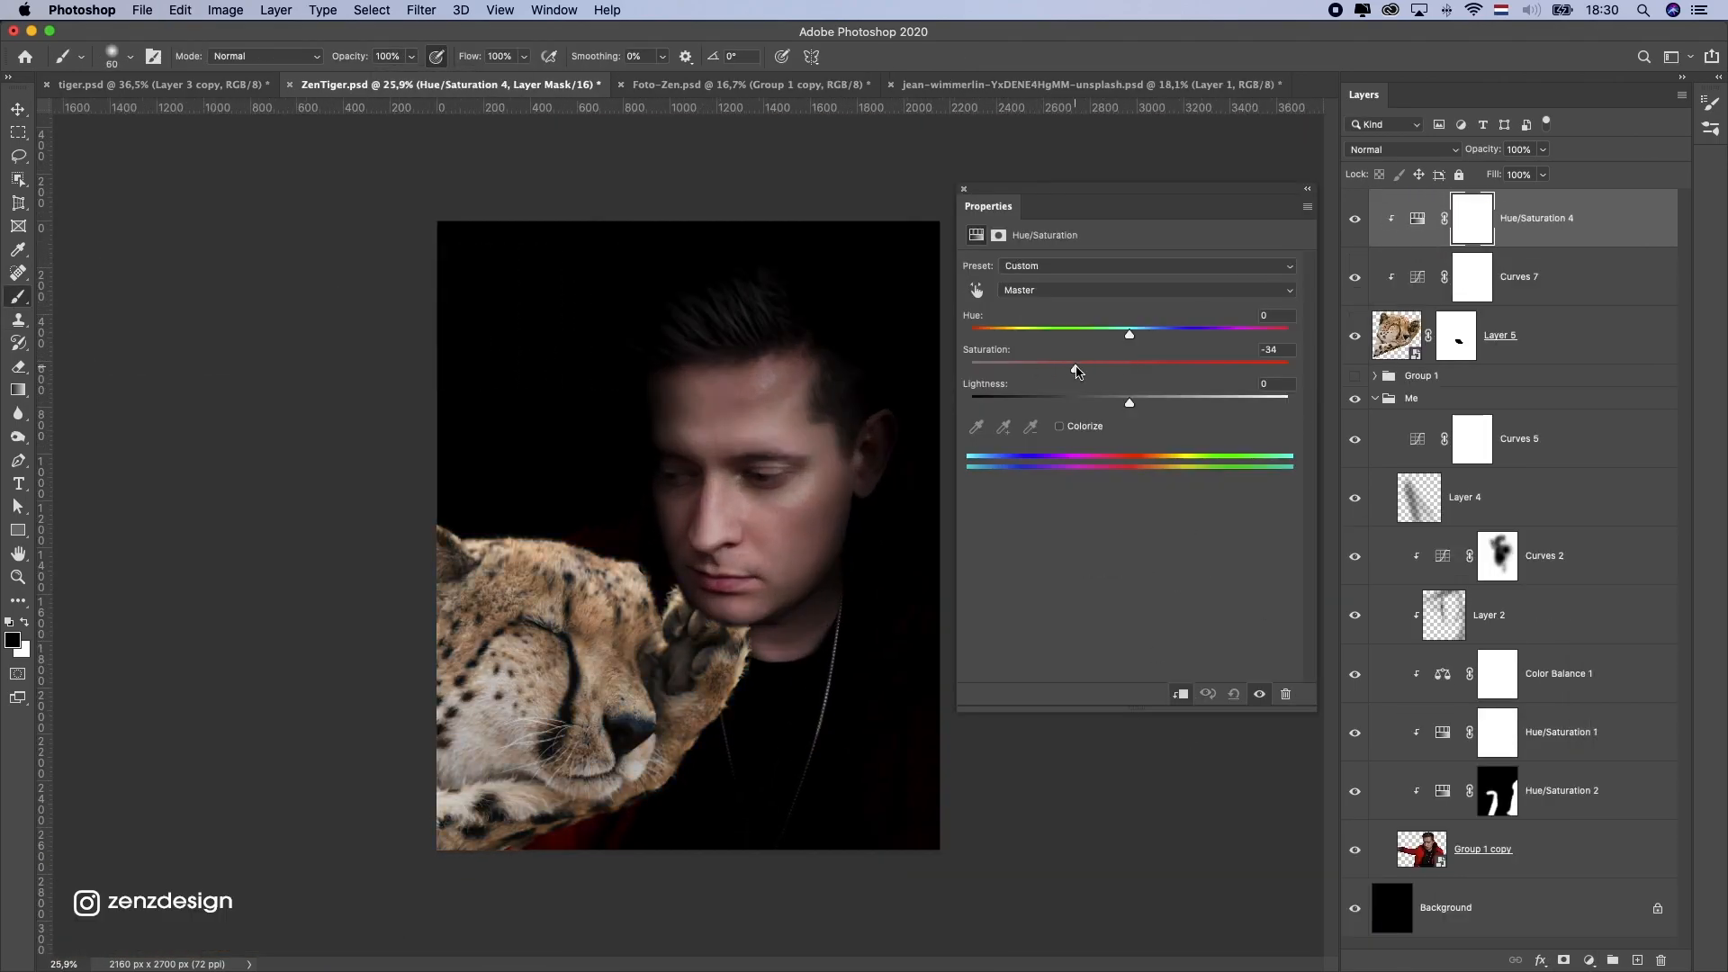
pyautogui.rightClick(1496, 218)
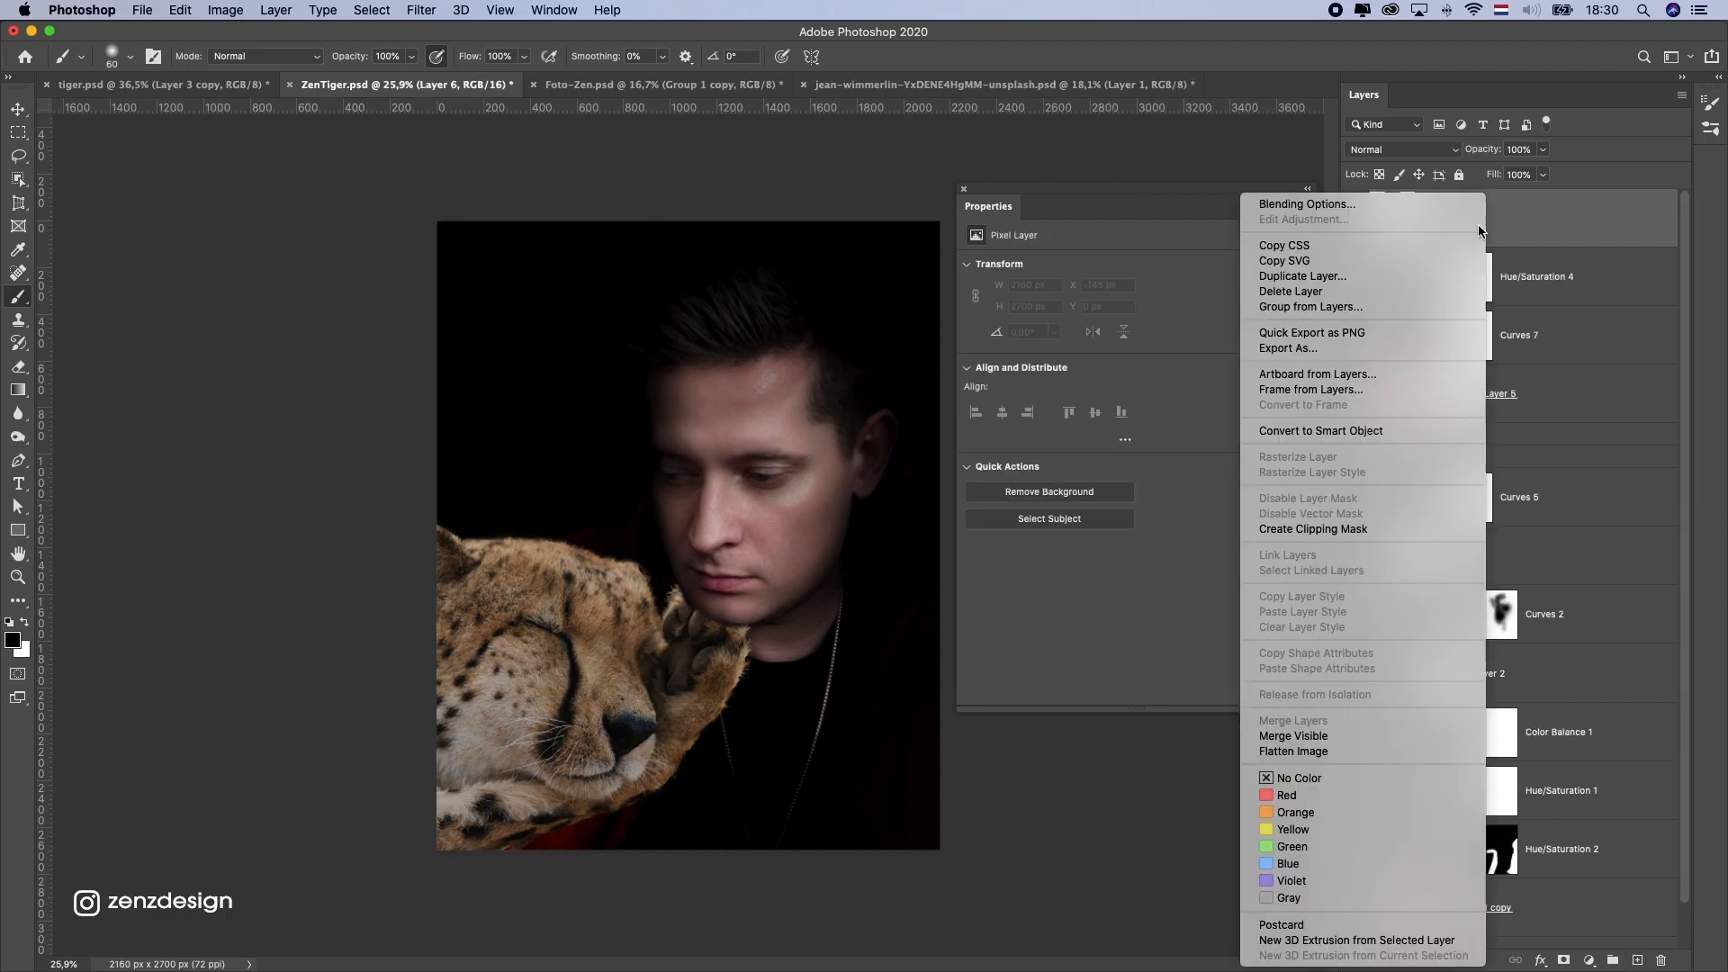
pyautogui.click(1296, 630)
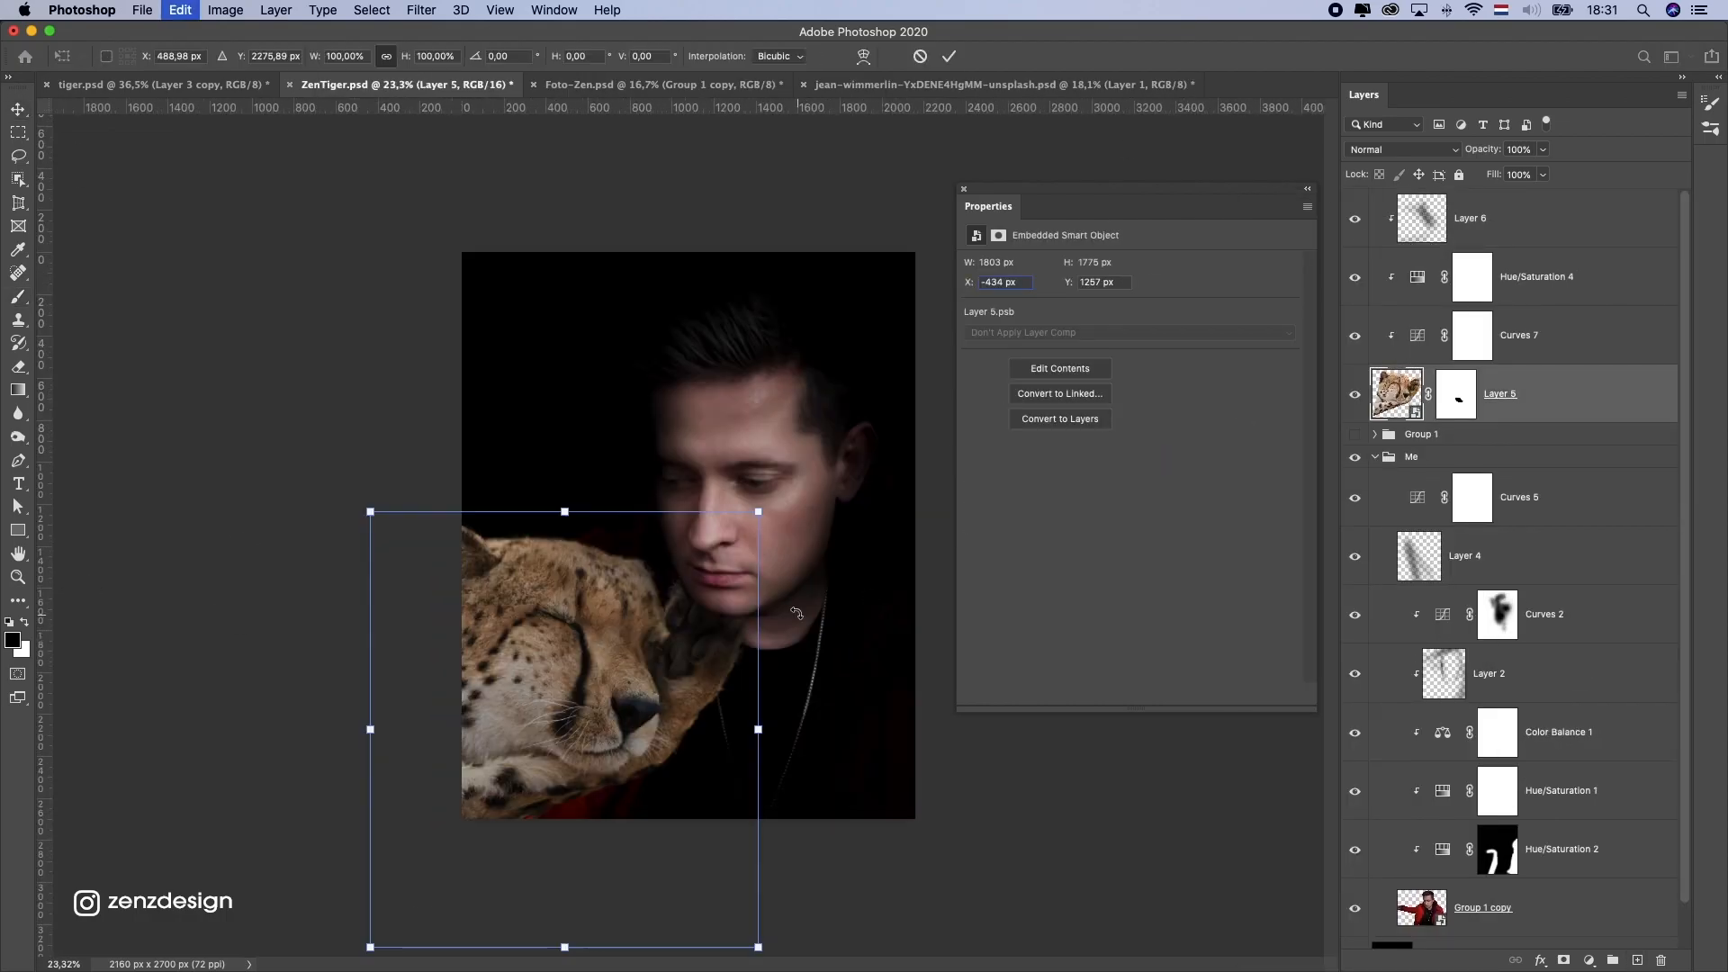
# Step: Transform the cheetah cutout and paint black on its layer mask to clean up the area around the chin and lower paw
pyautogui.moveTo(594, 510); pyautogui.dragTo(565, 521)
pyautogui.press('Return')
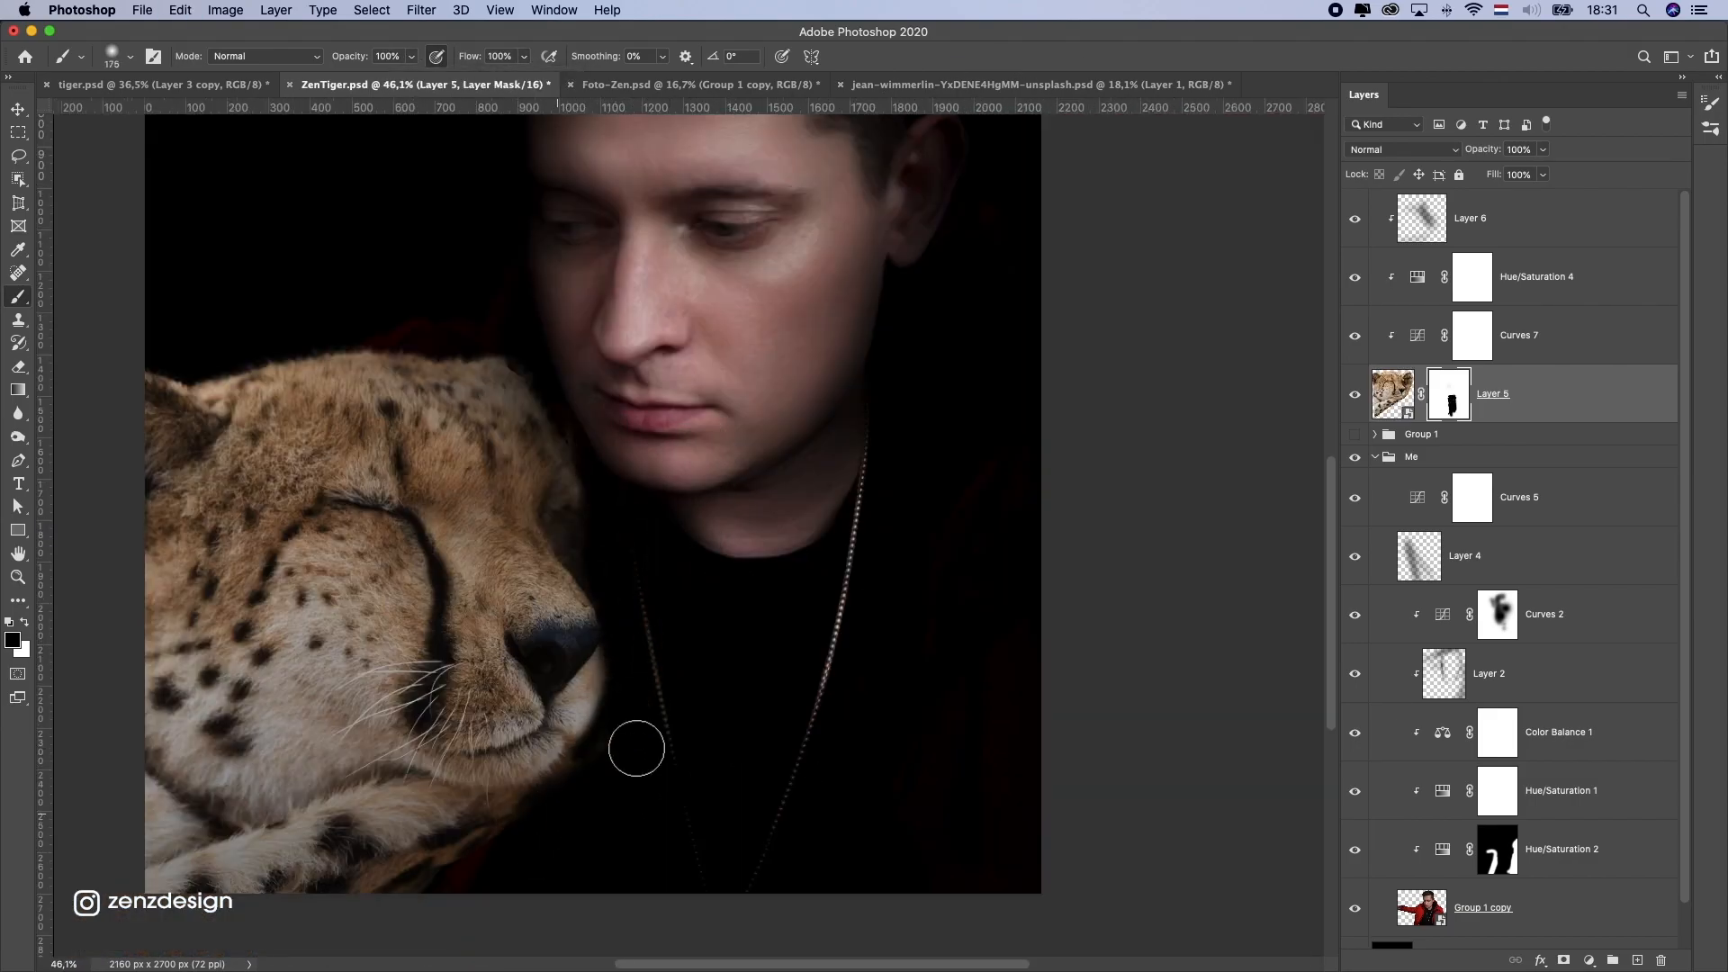
pyautogui.scroll(-5, 570, 803)
pyautogui.scroll(9, 664, 578)
pyautogui.moveTo(721, 621); pyautogui.dragTo(630, 517)
pyautogui.scroll(-7, 630, 517)
pyautogui.moveTo(602, 899); pyautogui.dragTo(481, 905)
pyautogui.scroll(-2, 481, 905)
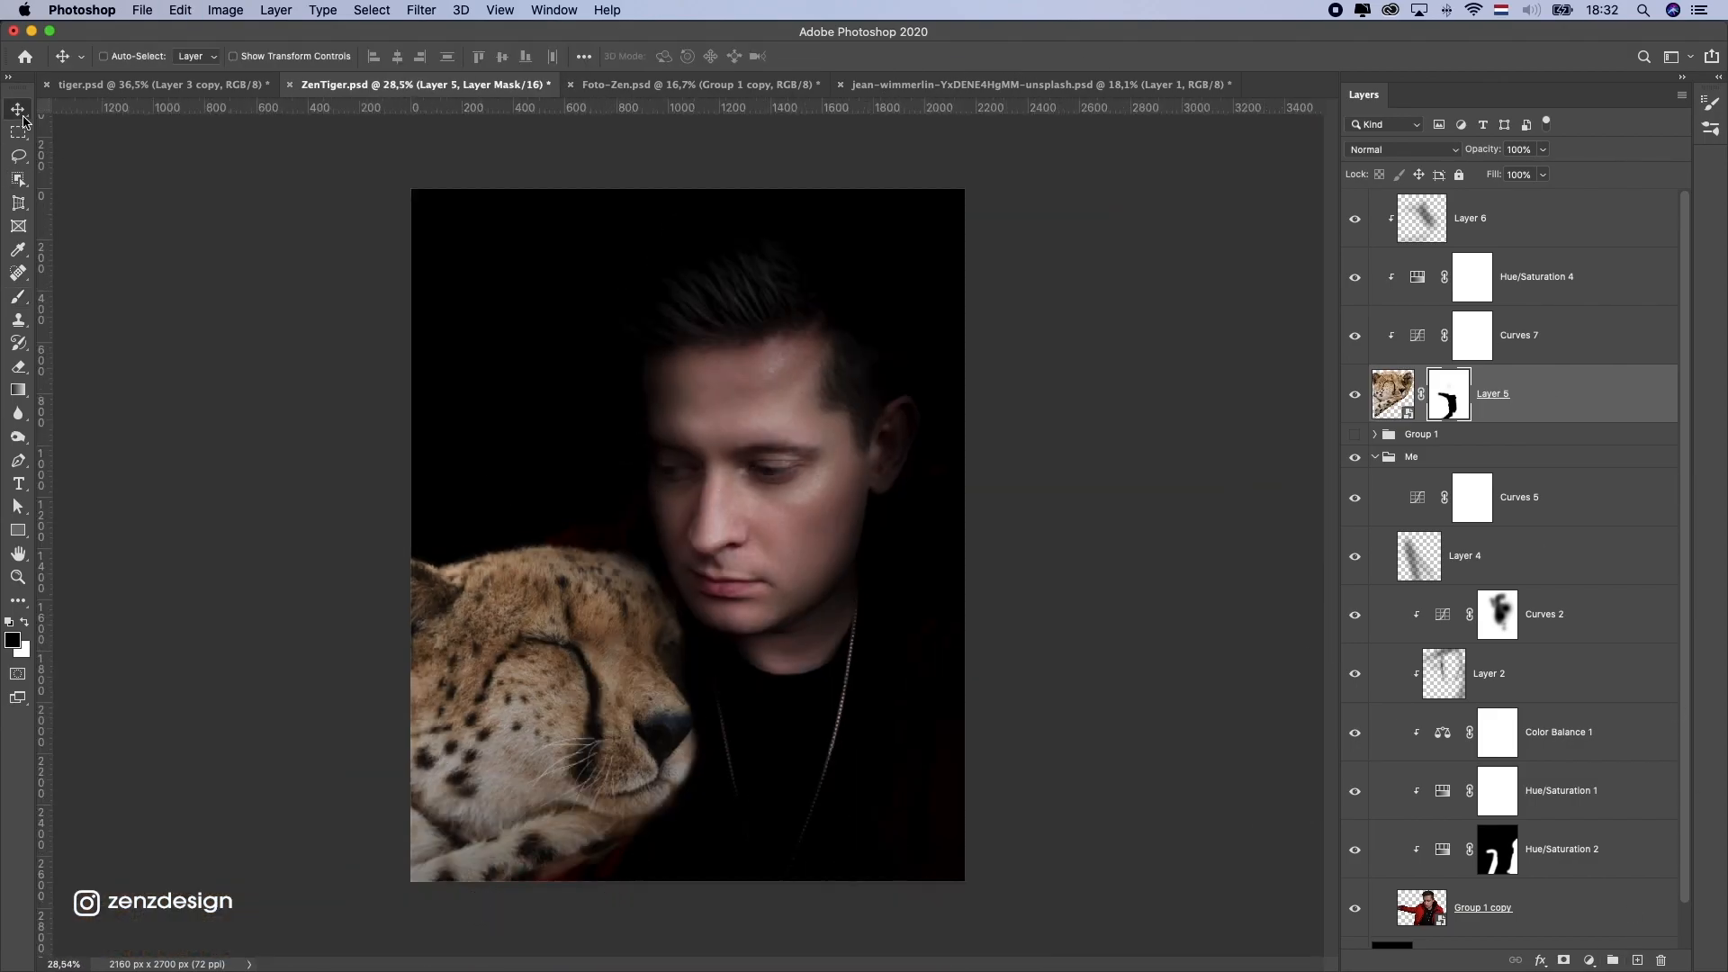
# Step: Add a grey-filled layer in Overlay mode clipped directly above the cheetah and switch to the Burn tool
pyautogui.click(1637, 960)
pyautogui.hotkey('shift', 'F5')
pyautogui.click(1199, 222)
pyautogui.click(1404, 150)
pyautogui.click(1382, 353)
pyautogui.click(22, 438)
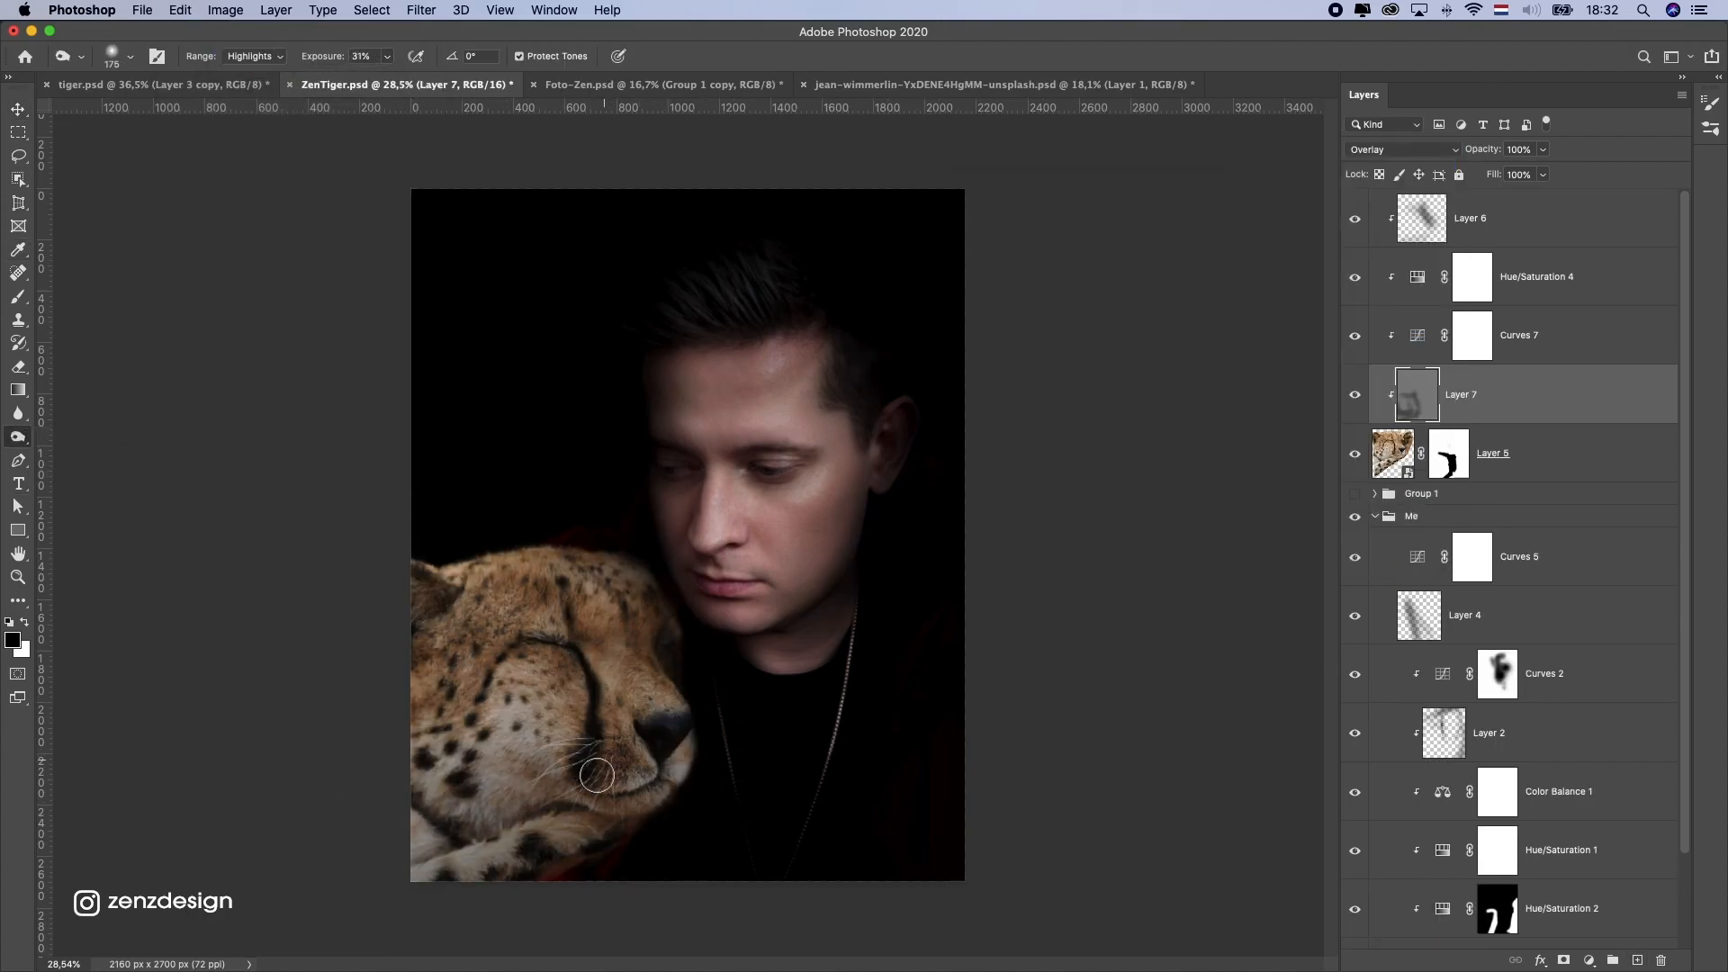
# Step: Burn the cheetah's fur on the grey Overlay layer, using the Shadows range at 12% exposure, and undo the last stroke
pyautogui.scroll(-5, 150, 432)
pyautogui.scroll(5, 150, 432)
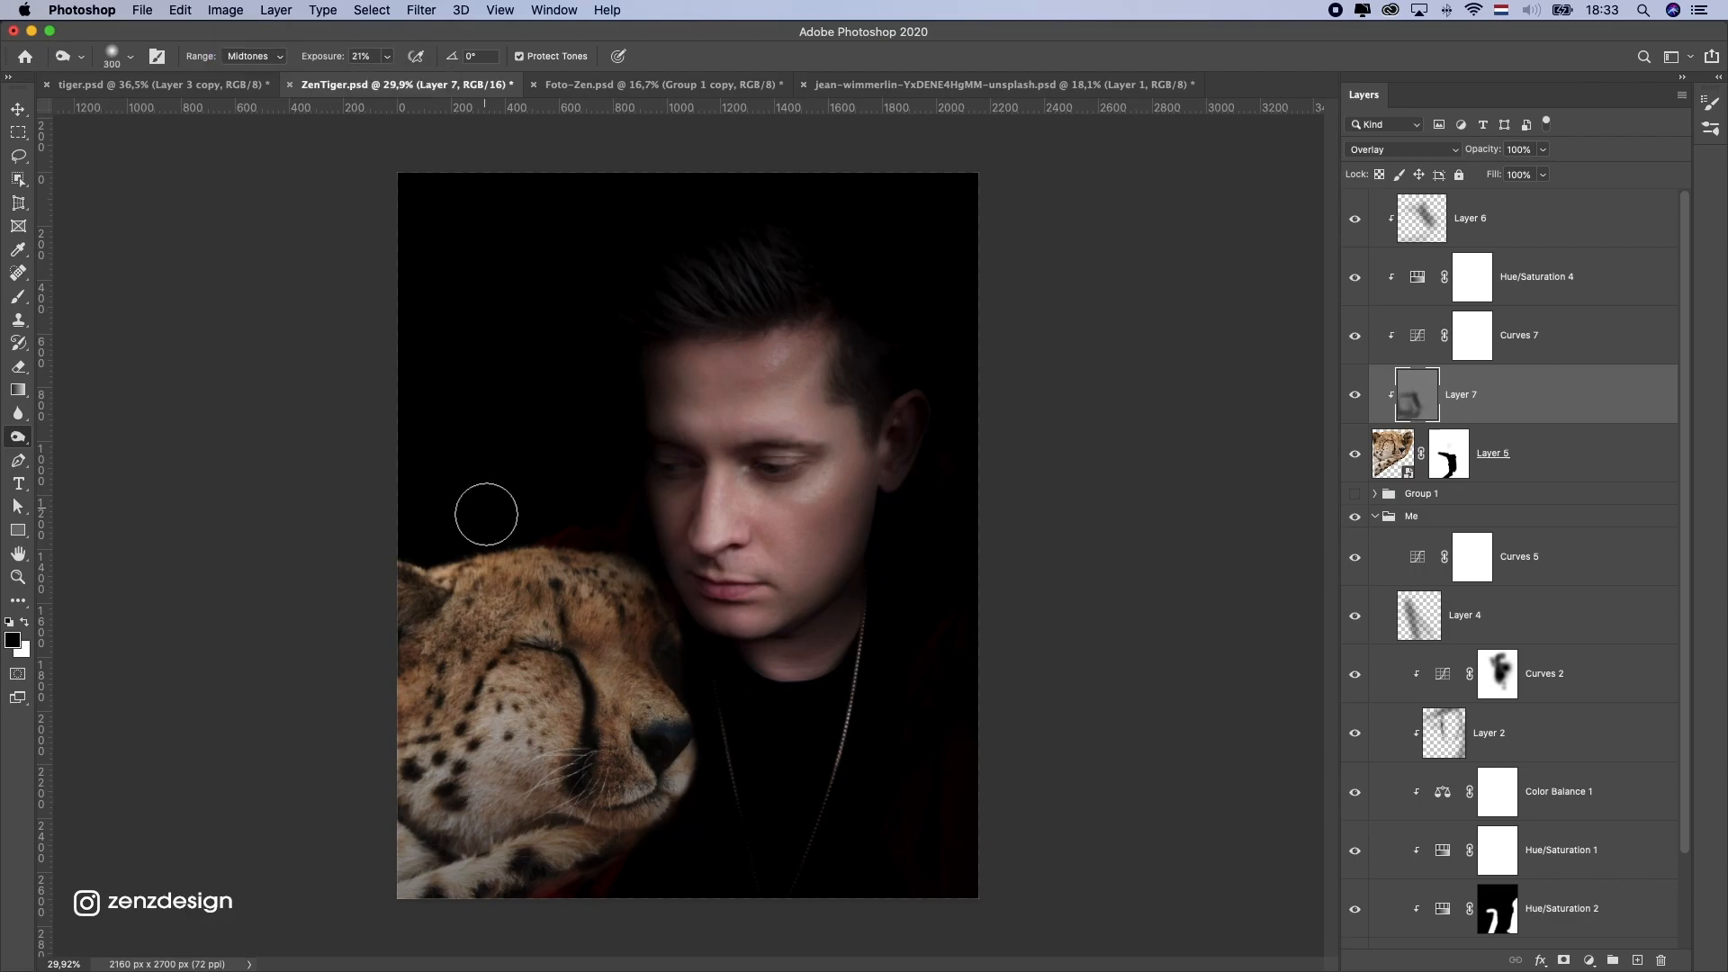
pyautogui.scroll(-2, 358, 564)
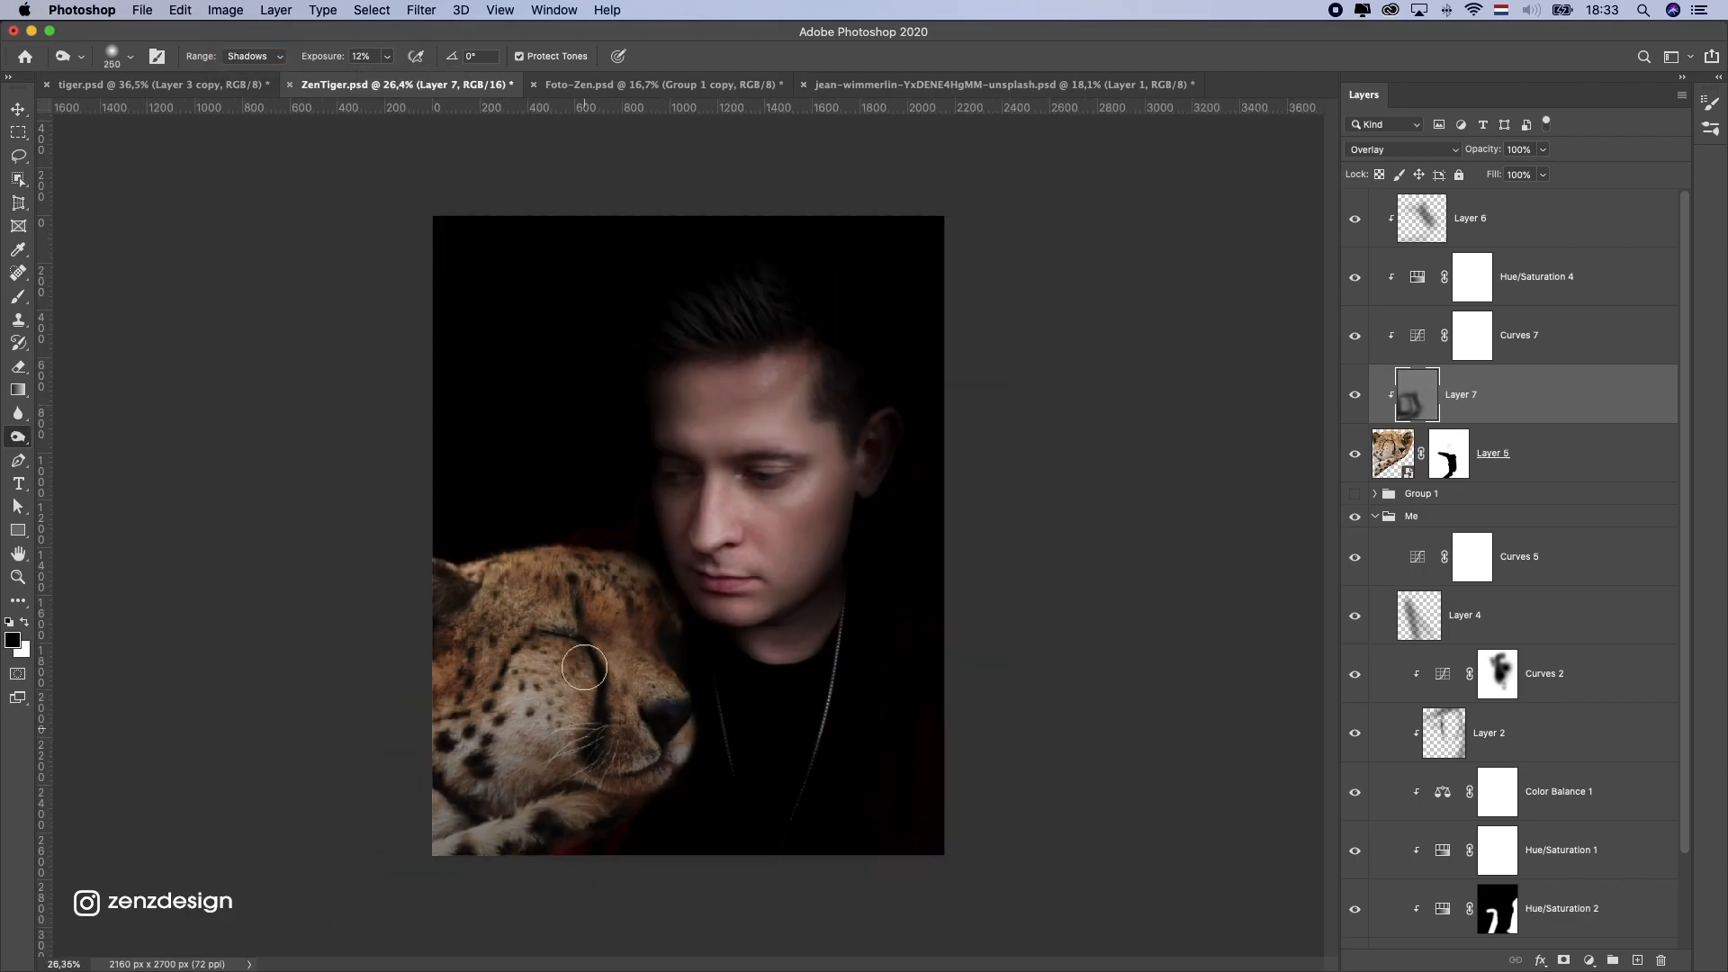
pyautogui.press('super+z')
pyautogui.scroll(-1, 683, 618)
# Step: Add a clipped Brightness/Contrast adjustment with Brightness -108 and paint black on its mask over the cheetah's face
pyautogui.click(1593, 958)
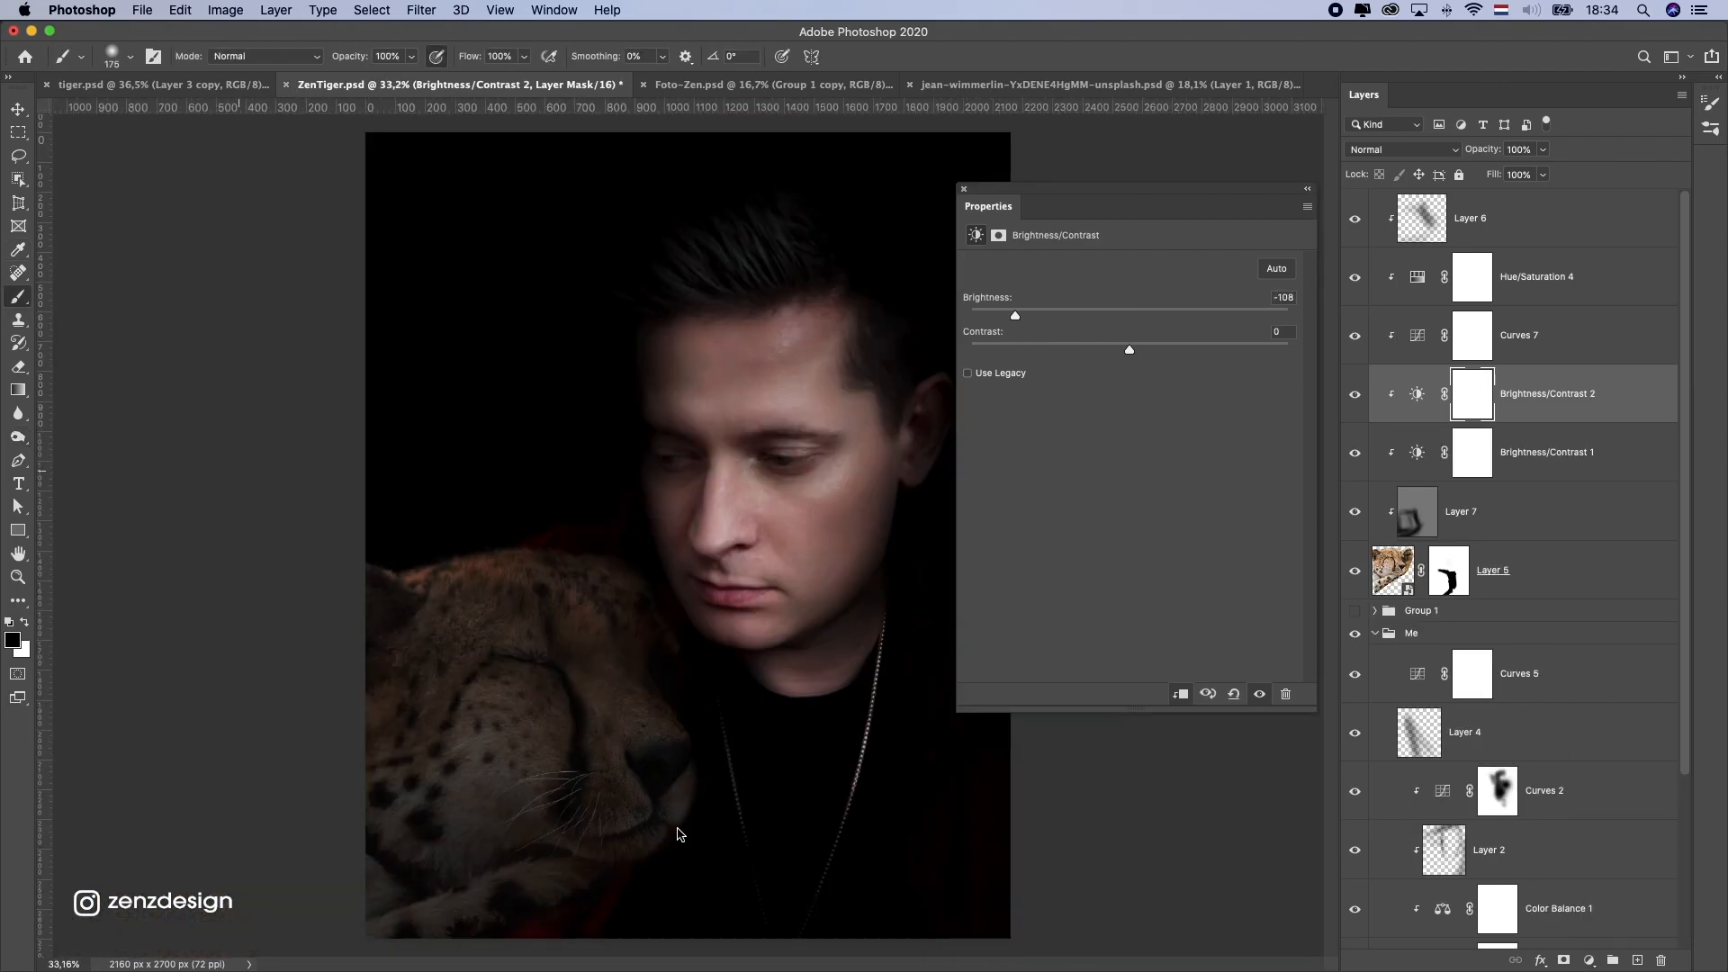
pyautogui.moveTo(679, 829); pyautogui.dragTo(417, 656)
pyautogui.press('super+z')
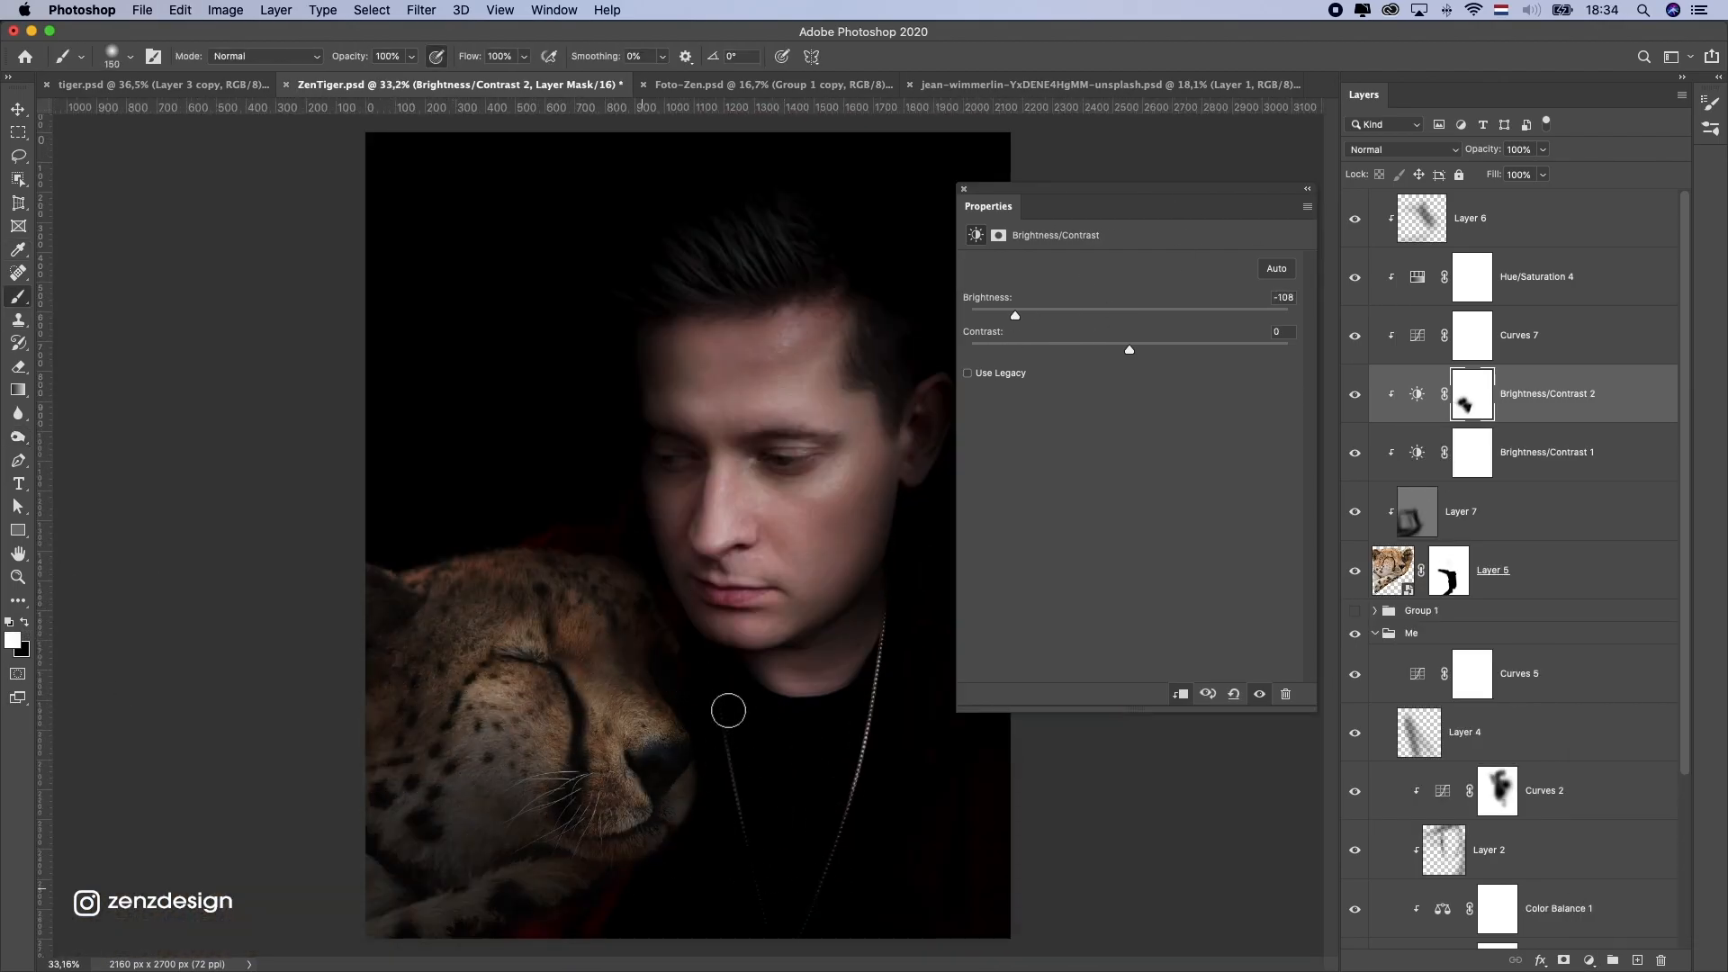
pyautogui.scroll(-10, 432, 660)
pyautogui.scroll(9, 441, 660)
pyautogui.scroll(-4, 508, 651)
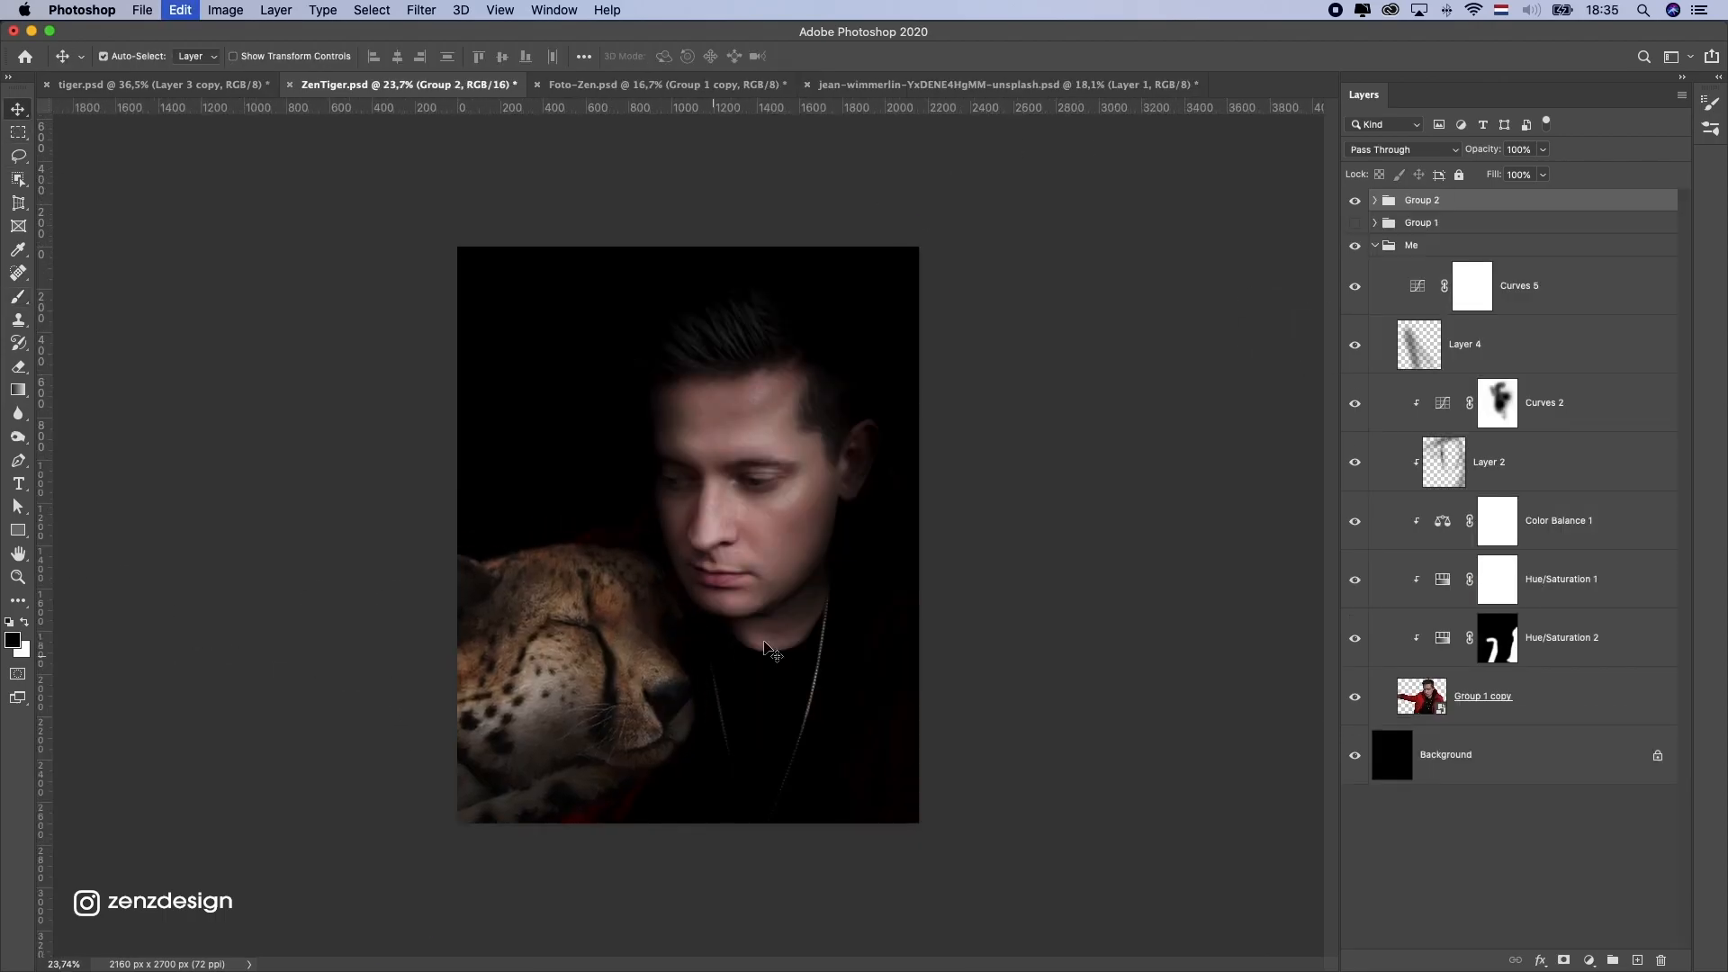
# Step: Try enlarging the cheetah group to 109.95% and rotating it -5.29° so it leans against the man
pyautogui.press('super+t')
pyautogui.moveTo(865, 785); pyautogui.dragTo(852, 779)
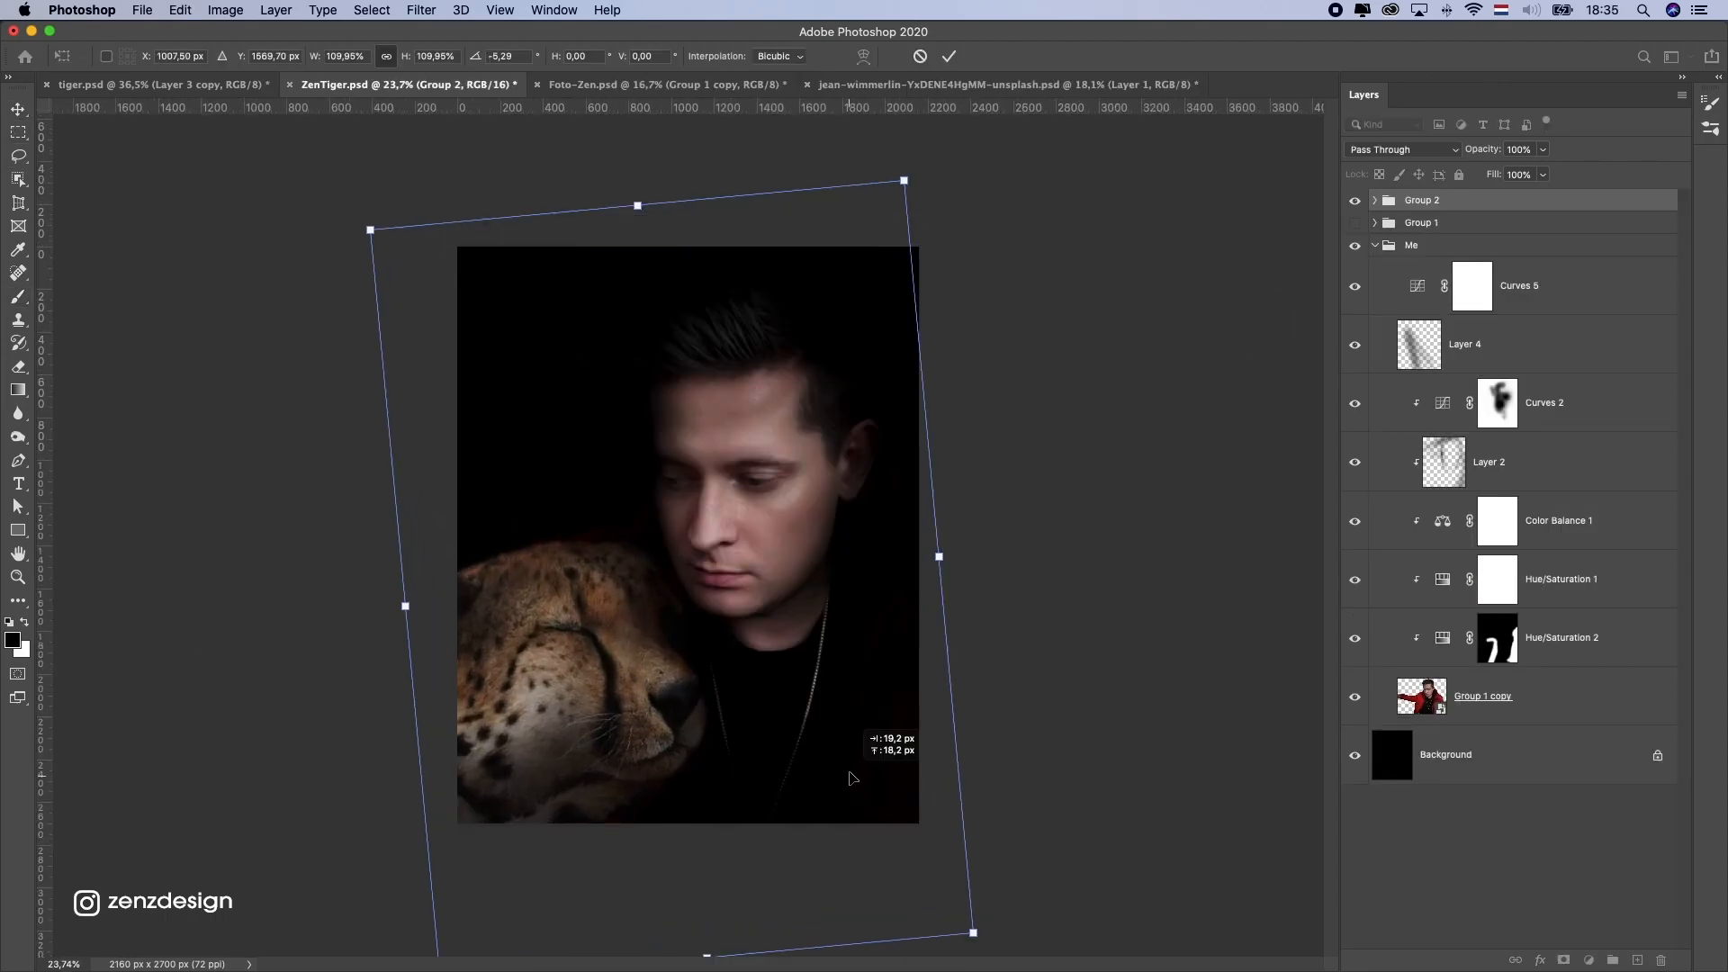
pyautogui.press('Return')
pyautogui.scroll(3, 810, 585)
pyautogui.press('super+z')
pyautogui.press('super+t')
pyautogui.scroll(-10, 699, 549)
pyautogui.moveTo(708, 564); pyautogui.dragTo(699, 549)
pyautogui.press('Escape')
pyautogui.press('super+0')
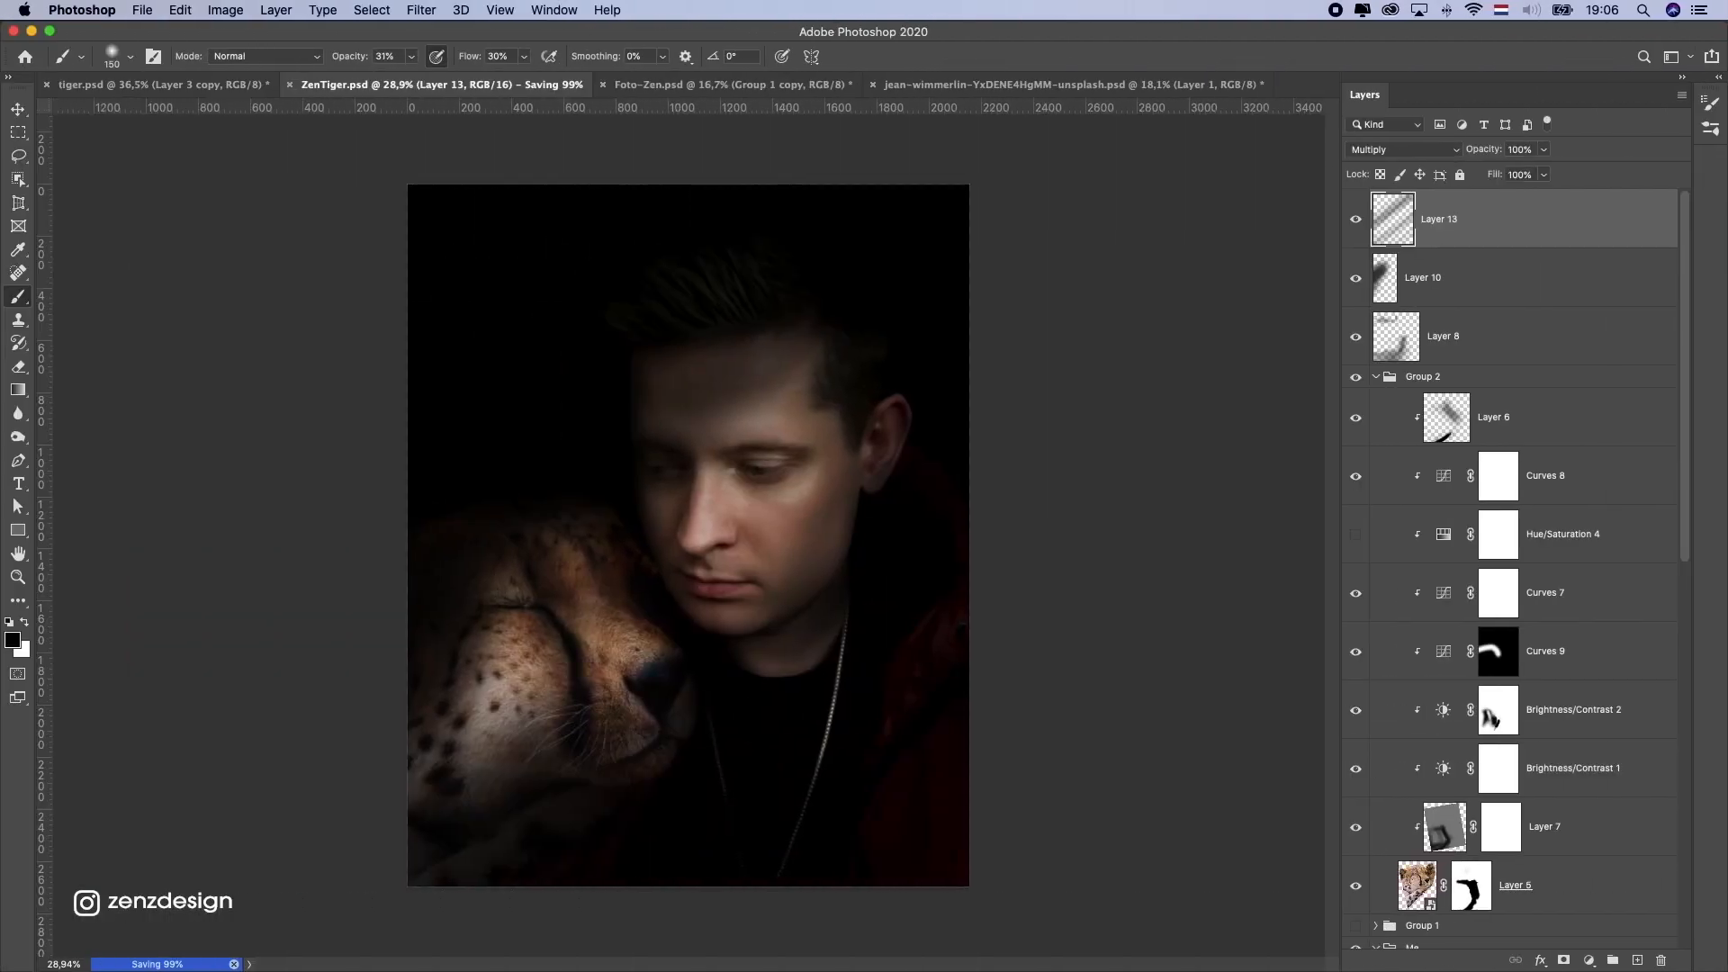
# Step: Add a Gradient Map adjustment above all layers and try various coloured gradient presets, including a dark purple to cyan one
pyautogui.click(1589, 960)
pyautogui.click(1611, 904)
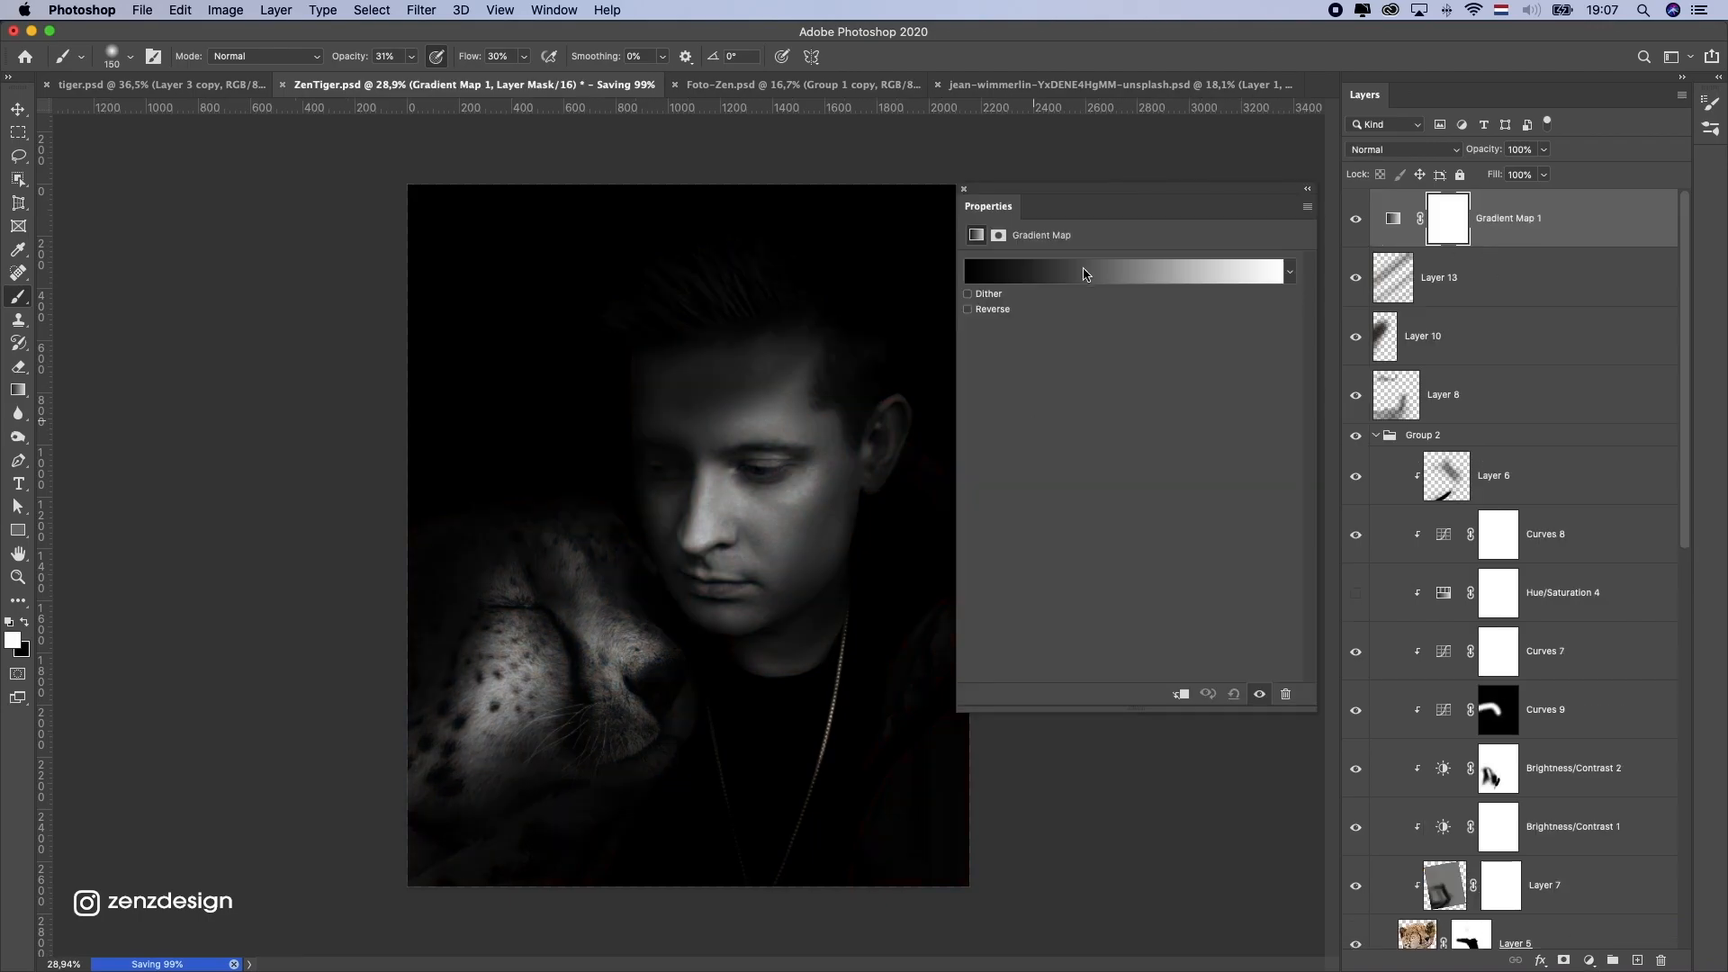
pyautogui.click(1288, 273)
pyautogui.click(1013, 594)
pyautogui.click(1035, 622)
pyautogui.click(1065, 622)
pyautogui.click(1094, 621)
pyautogui.click(1122, 621)
pyautogui.click(1150, 621)
pyautogui.click(1151, 650)
pyautogui.click(1122, 679)
pyautogui.click(1151, 709)
pyautogui.click(1065, 766)
pyautogui.click(1036, 737)
pyautogui.click(1065, 737)
pyautogui.scroll(-5, 1071, 739)
pyautogui.click(1065, 659)
pyautogui.click(1093, 688)
pyautogui.click(1122, 601)
pyautogui.click(1122, 630)
pyautogui.click(1036, 572)
pyautogui.scroll(-2, 1048, 581)
pyautogui.click(1123, 676)
pyautogui.click(1036, 532)
pyautogui.press('v')
# Step: Try the purple-to-cyan Gradient Map at 50% opacity and delete the adjustment layer
pyautogui.click(1456, 149)
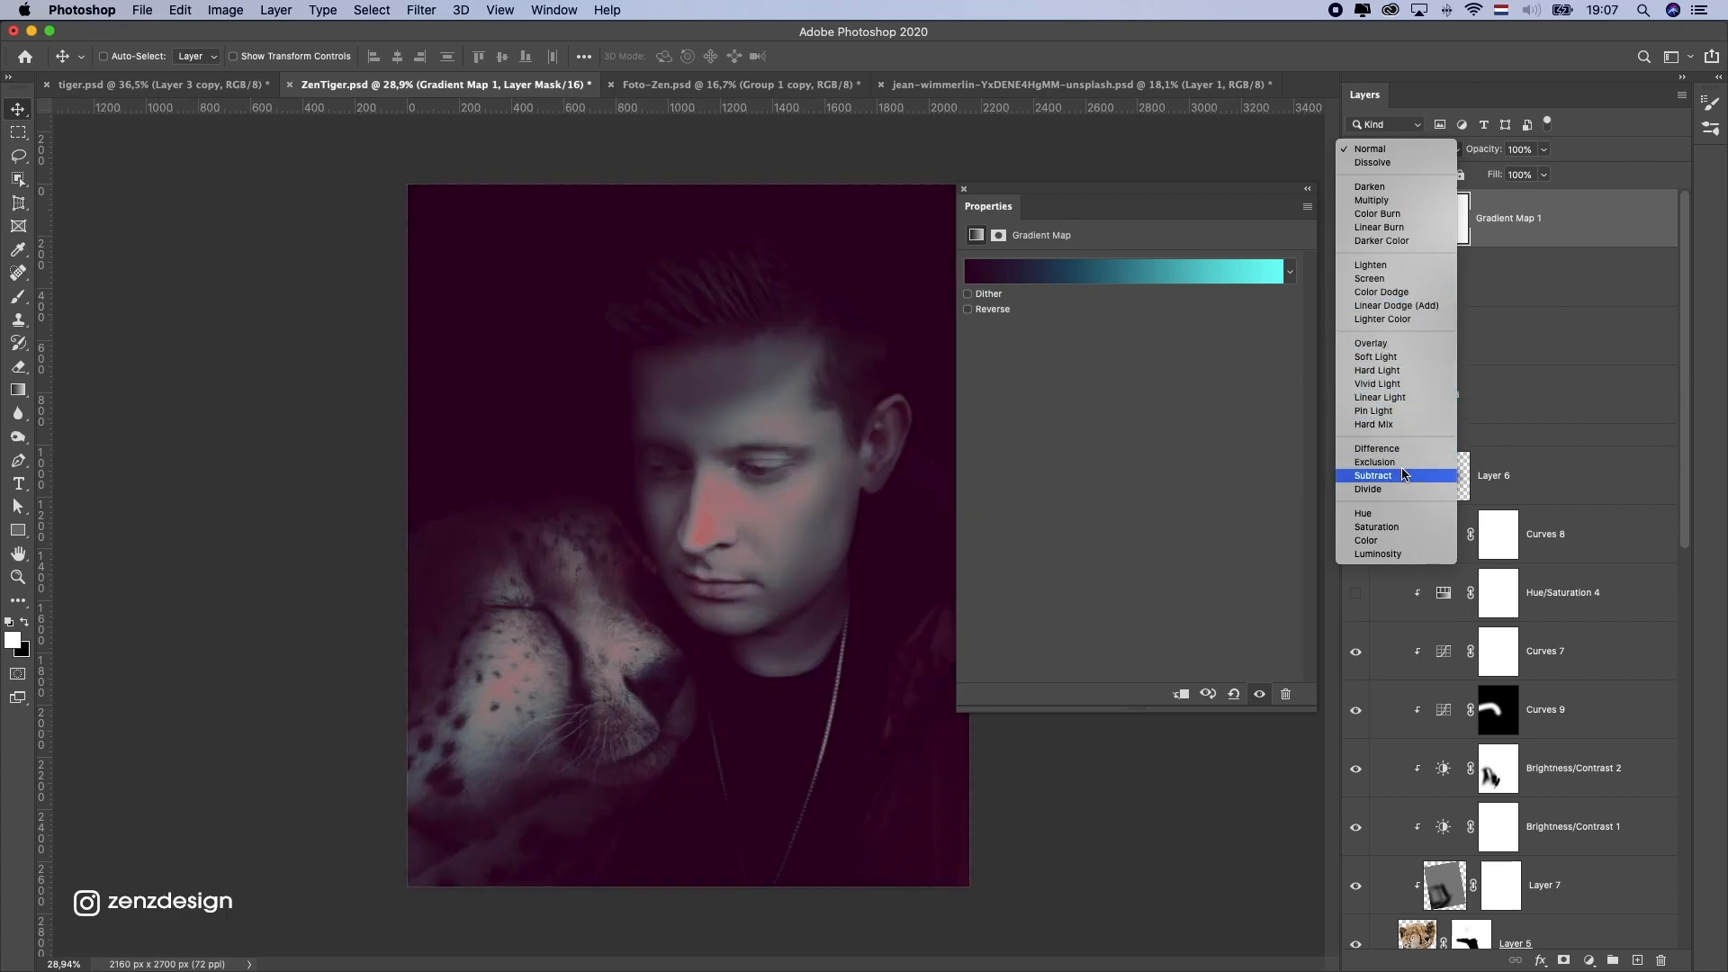
pyautogui.click(1543, 149)
pyautogui.moveTo(1544, 150); pyautogui.dragTo(1473, 178)
pyautogui.scroll(1, 910, 402)
pyautogui.scroll(-1, 987, 231)
pyautogui.click(964, 188)
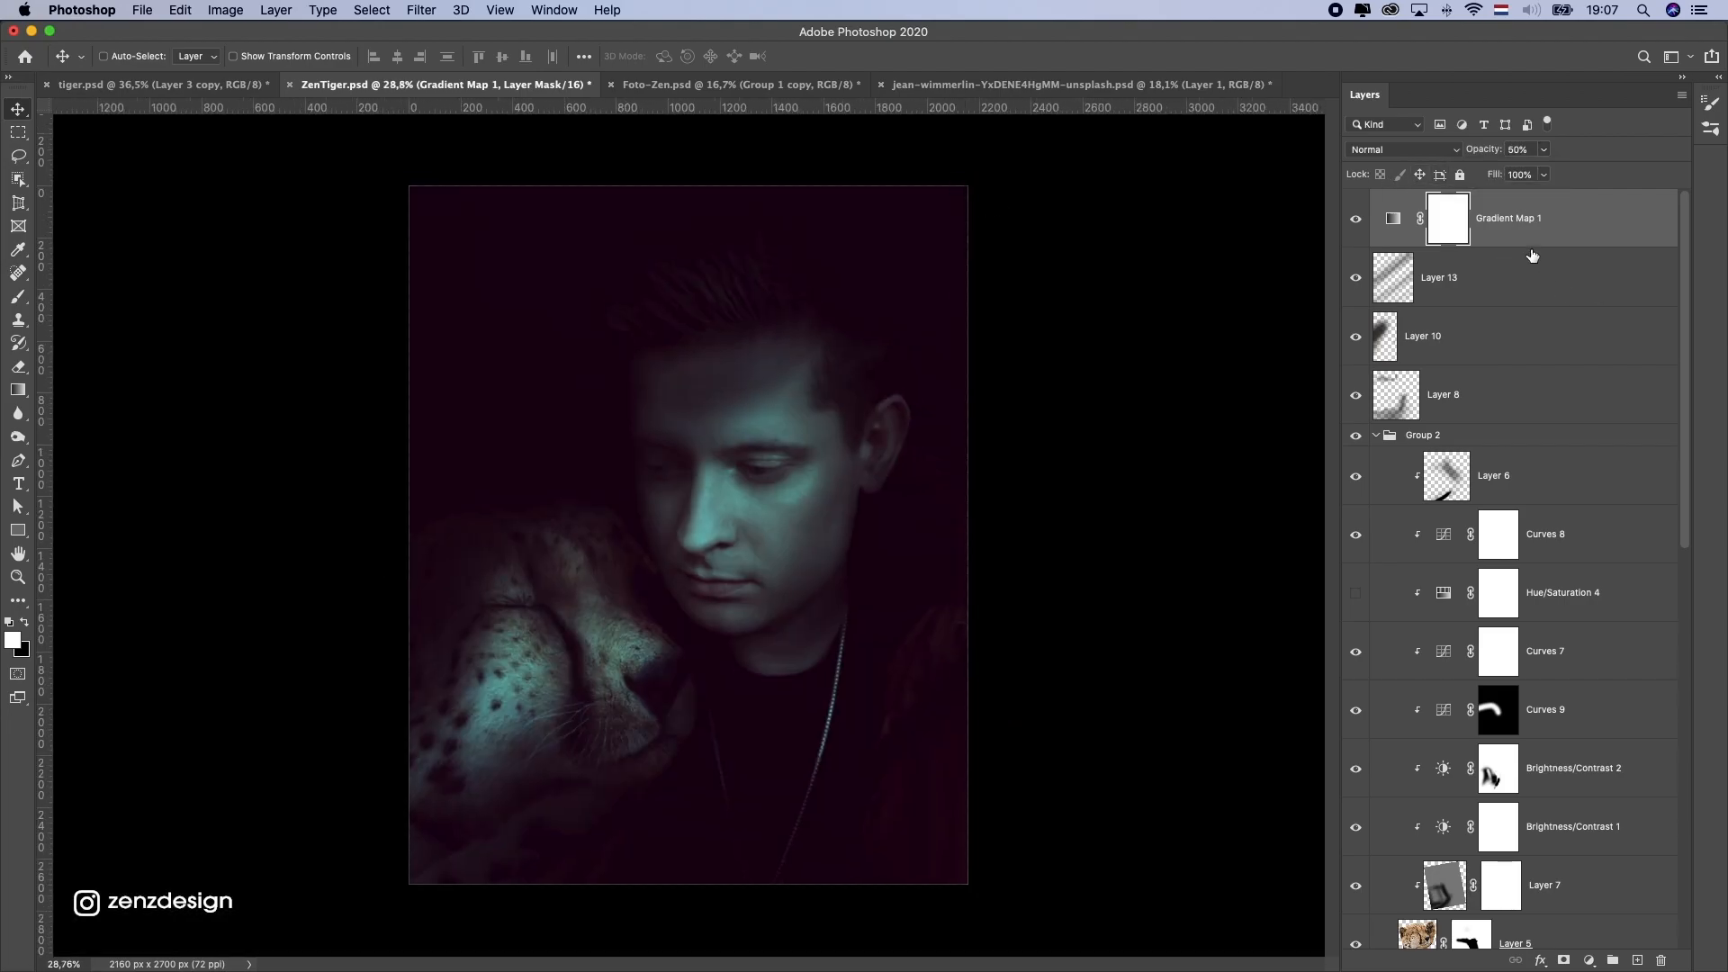
pyautogui.moveTo(1557, 230); pyautogui.dragTo(1661, 960)
# Step: Add a black-to-white Gradient Map above all layers, blended in Soft Light at 36% opacity
pyautogui.click(1589, 960)
pyautogui.click(1627, 911)
pyautogui.click(964, 189)
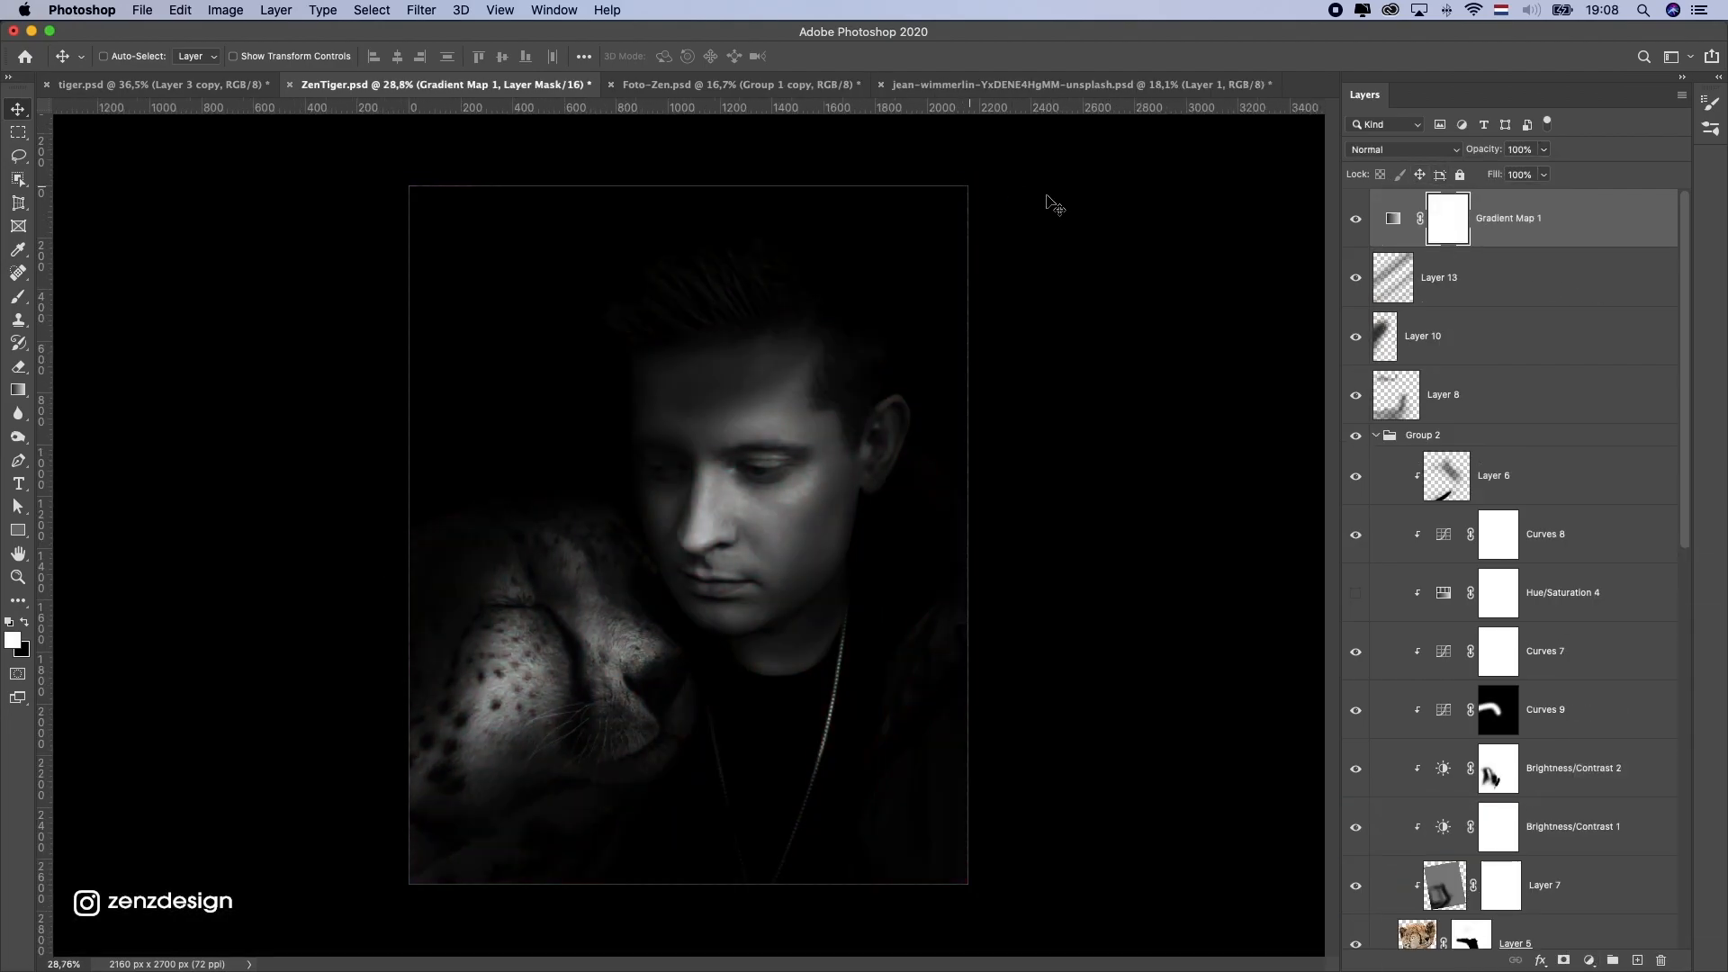
pyautogui.click(1402, 149)
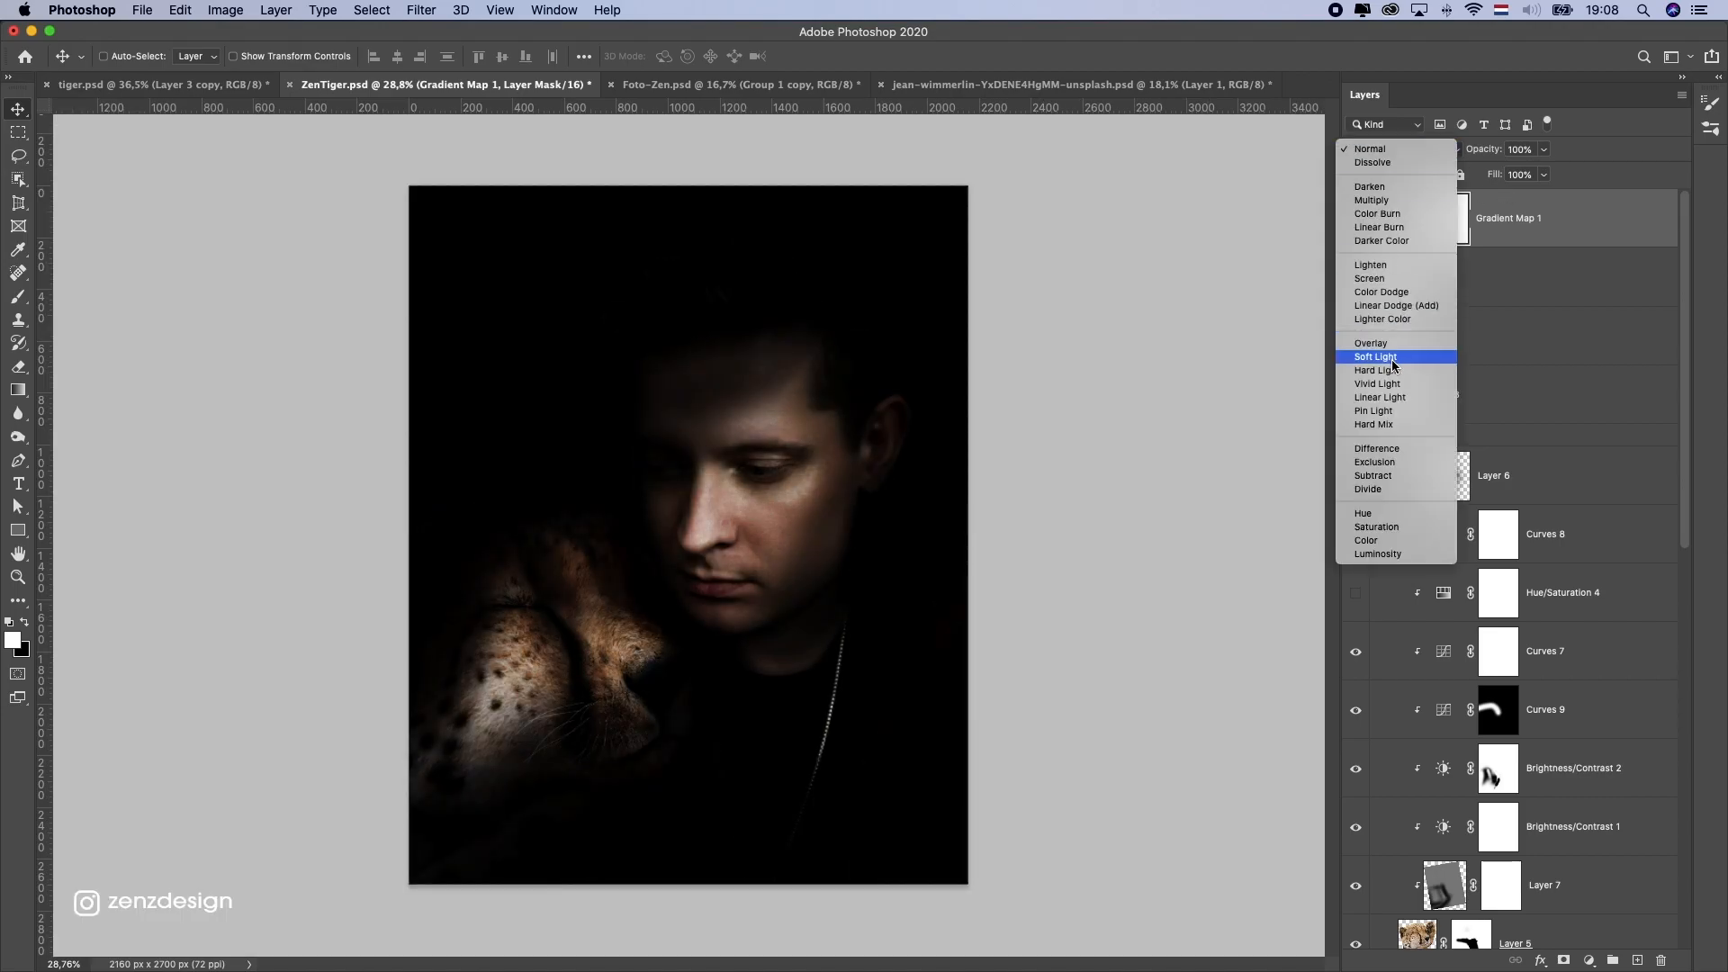
pyautogui.click(1394, 359)
pyautogui.moveTo(1443, 174); pyautogui.dragTo(1491, 175)
pyautogui.scroll(-3, 976, 470)
pyautogui.scroll(4, 999, 454)
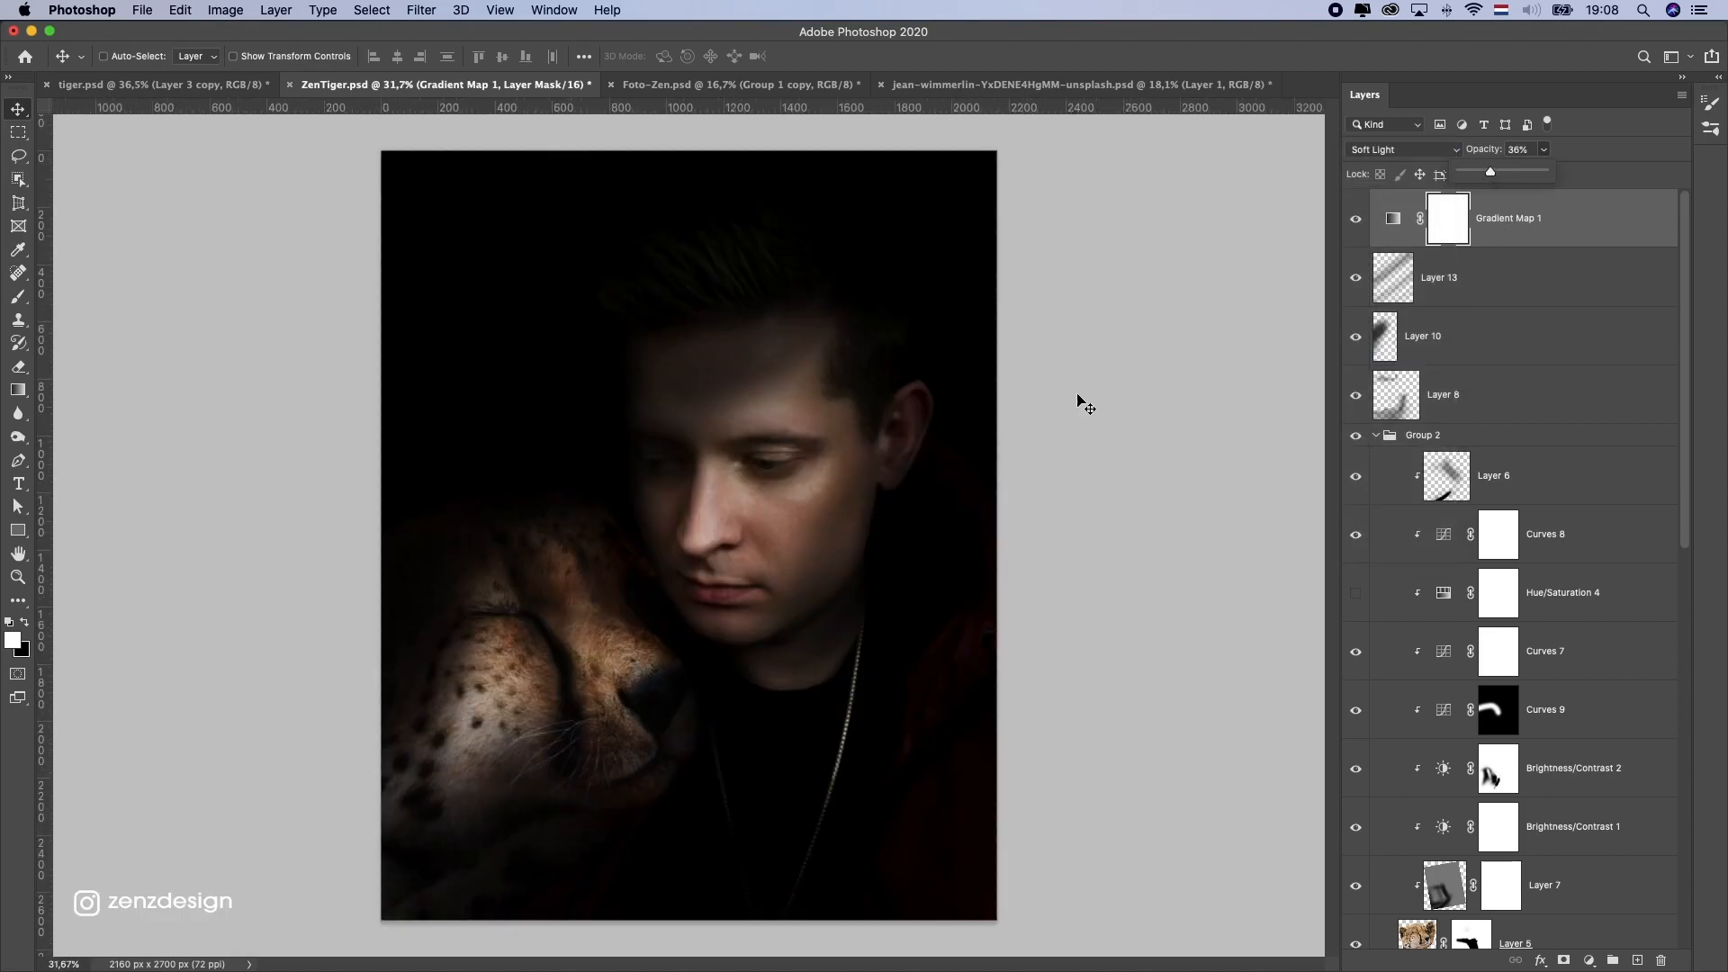
# Step: Change the area surrounding the canvas from light grey to dark grey
pyautogui.rightClick(1109, 388)
pyautogui.click(1138, 435)
pyautogui.scroll(-4, 1024, 504)
pyautogui.scroll(2, 1024, 505)
pyautogui.scroll(2, 1024, 505)
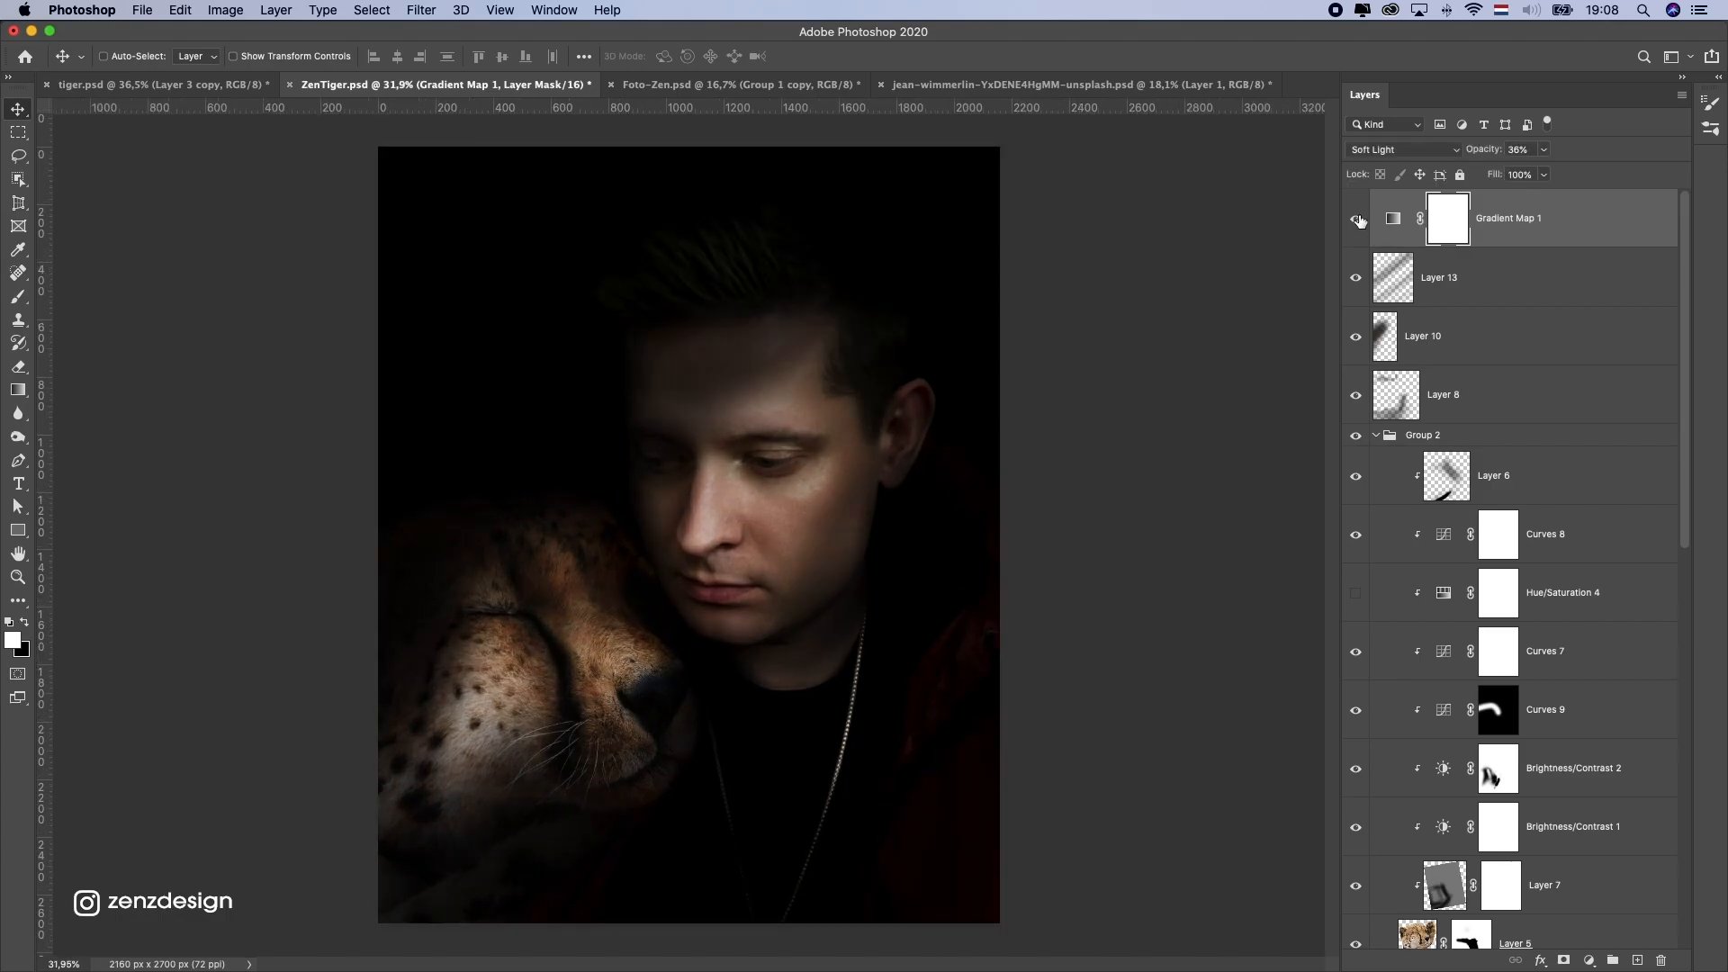
# Step: Add a Curves adjustment on top of all layers, moving the white point inward and the black point to input 7
pyautogui.click(1589, 960)
pyautogui.click(1589, 961)
pyautogui.click(1589, 960)
pyautogui.click(1616, 705)
pyautogui.moveTo(1262, 310); pyautogui.dragTo(1202, 306)
pyautogui.scroll(-5, 602, 608)
pyautogui.scroll(4, 851, 490)
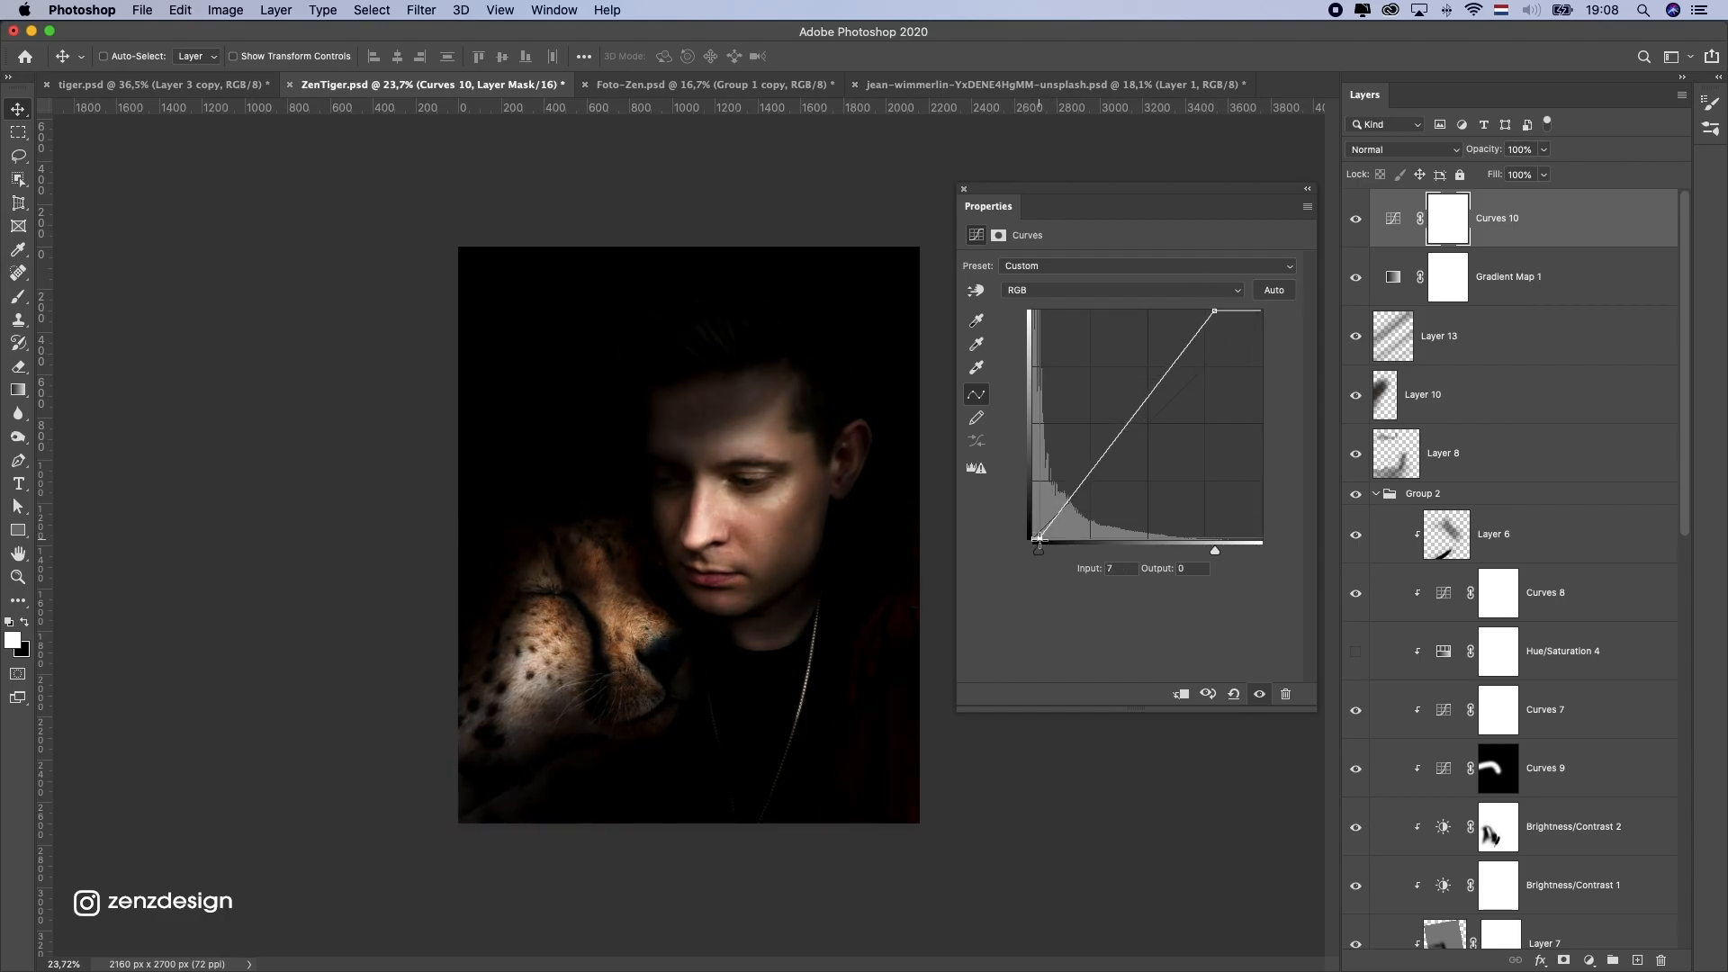
pyautogui.click(963, 191)
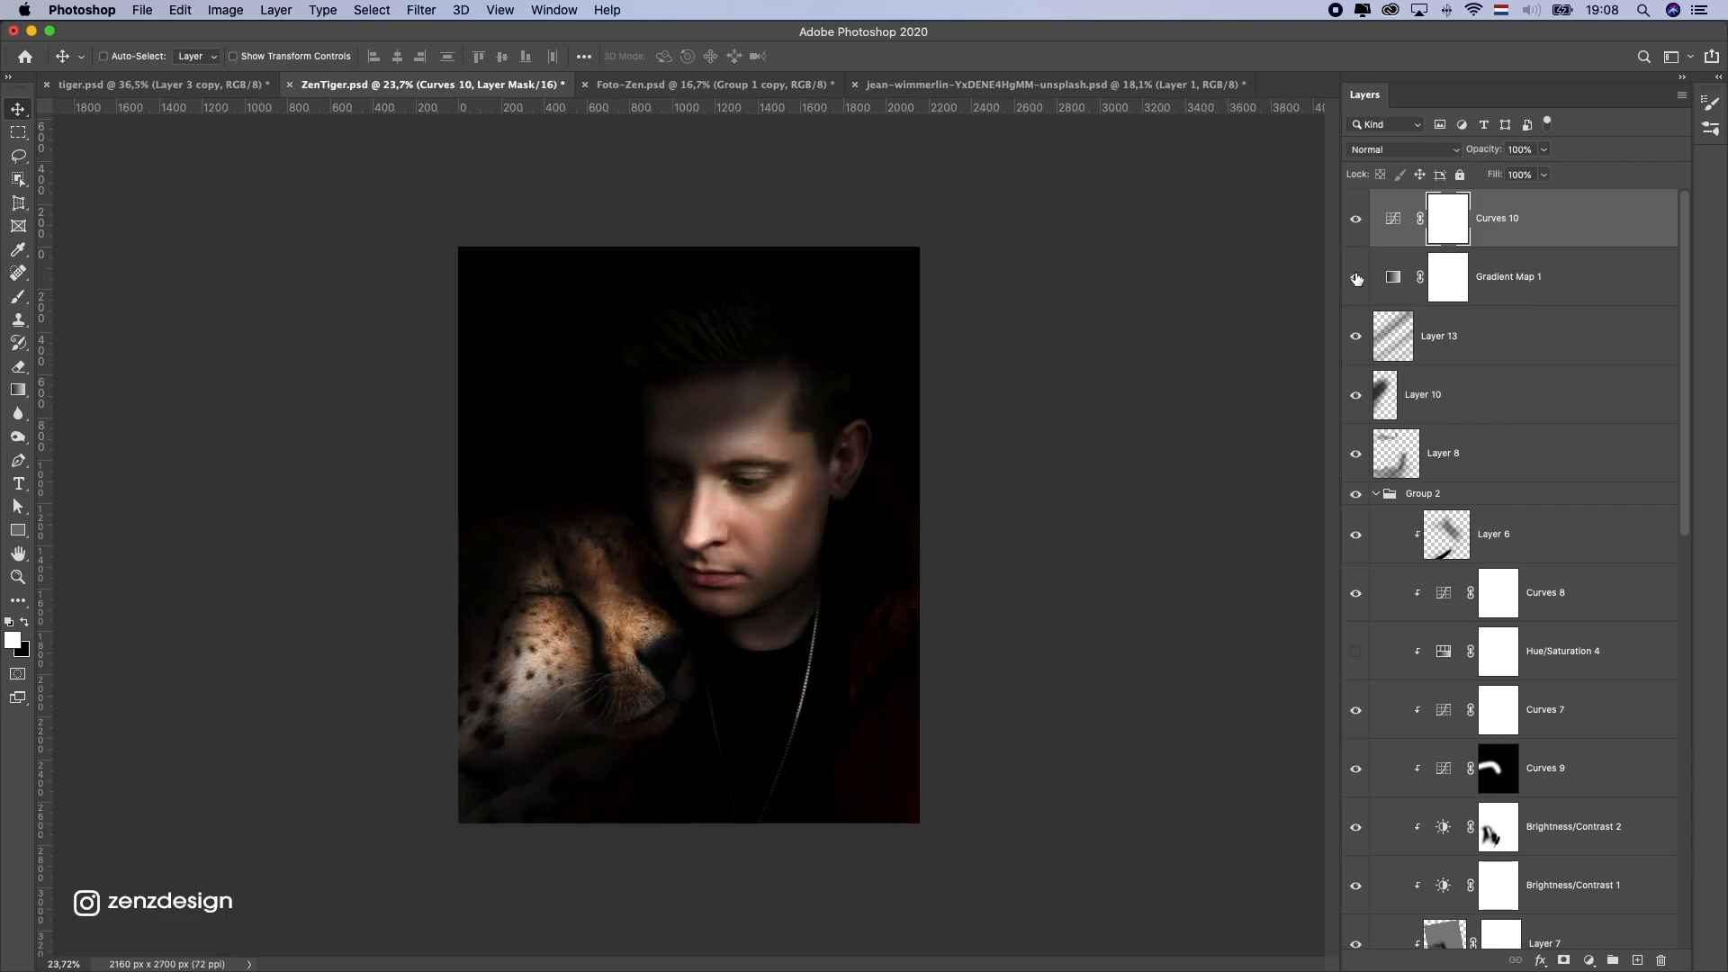
pyautogui.scroll(-3, 747, 510)
pyautogui.scroll(4, 747, 511)
pyautogui.scroll(-2, 1035, 413)
pyautogui.scroll(3, 1029, 415)
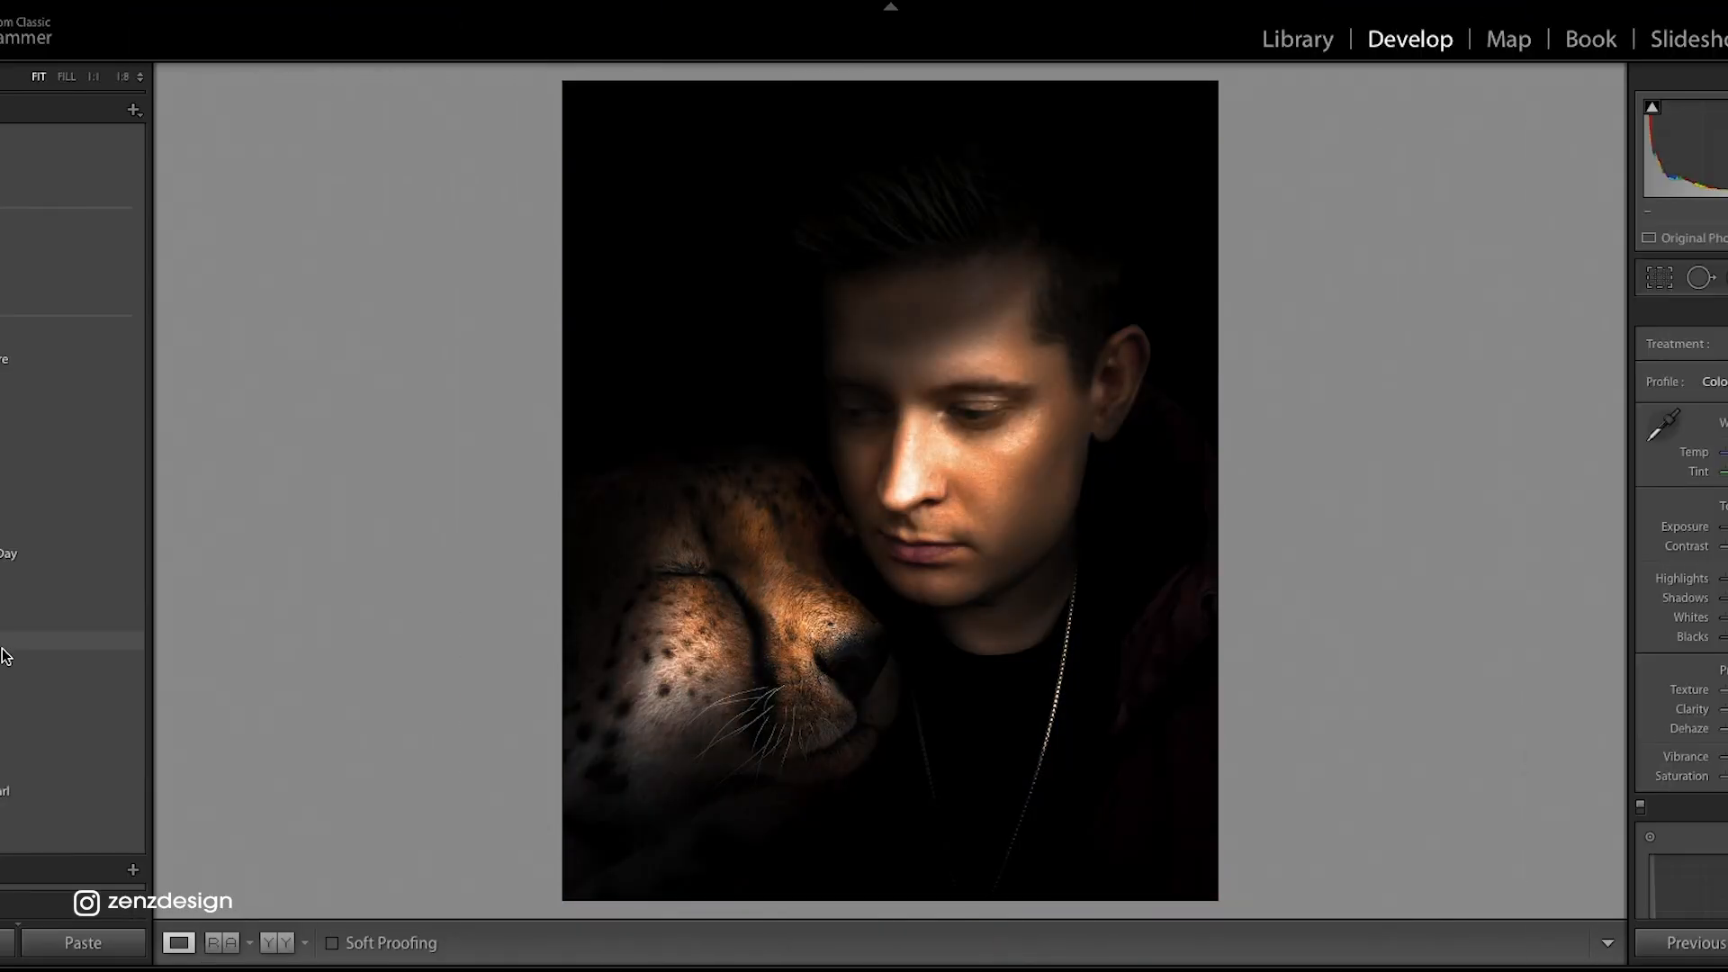
# Step: In Lightroom Classic, apply a develop preset to the portrait and position radial filters over the cheetah's head and the man's face
pyautogui.click(14, 600)
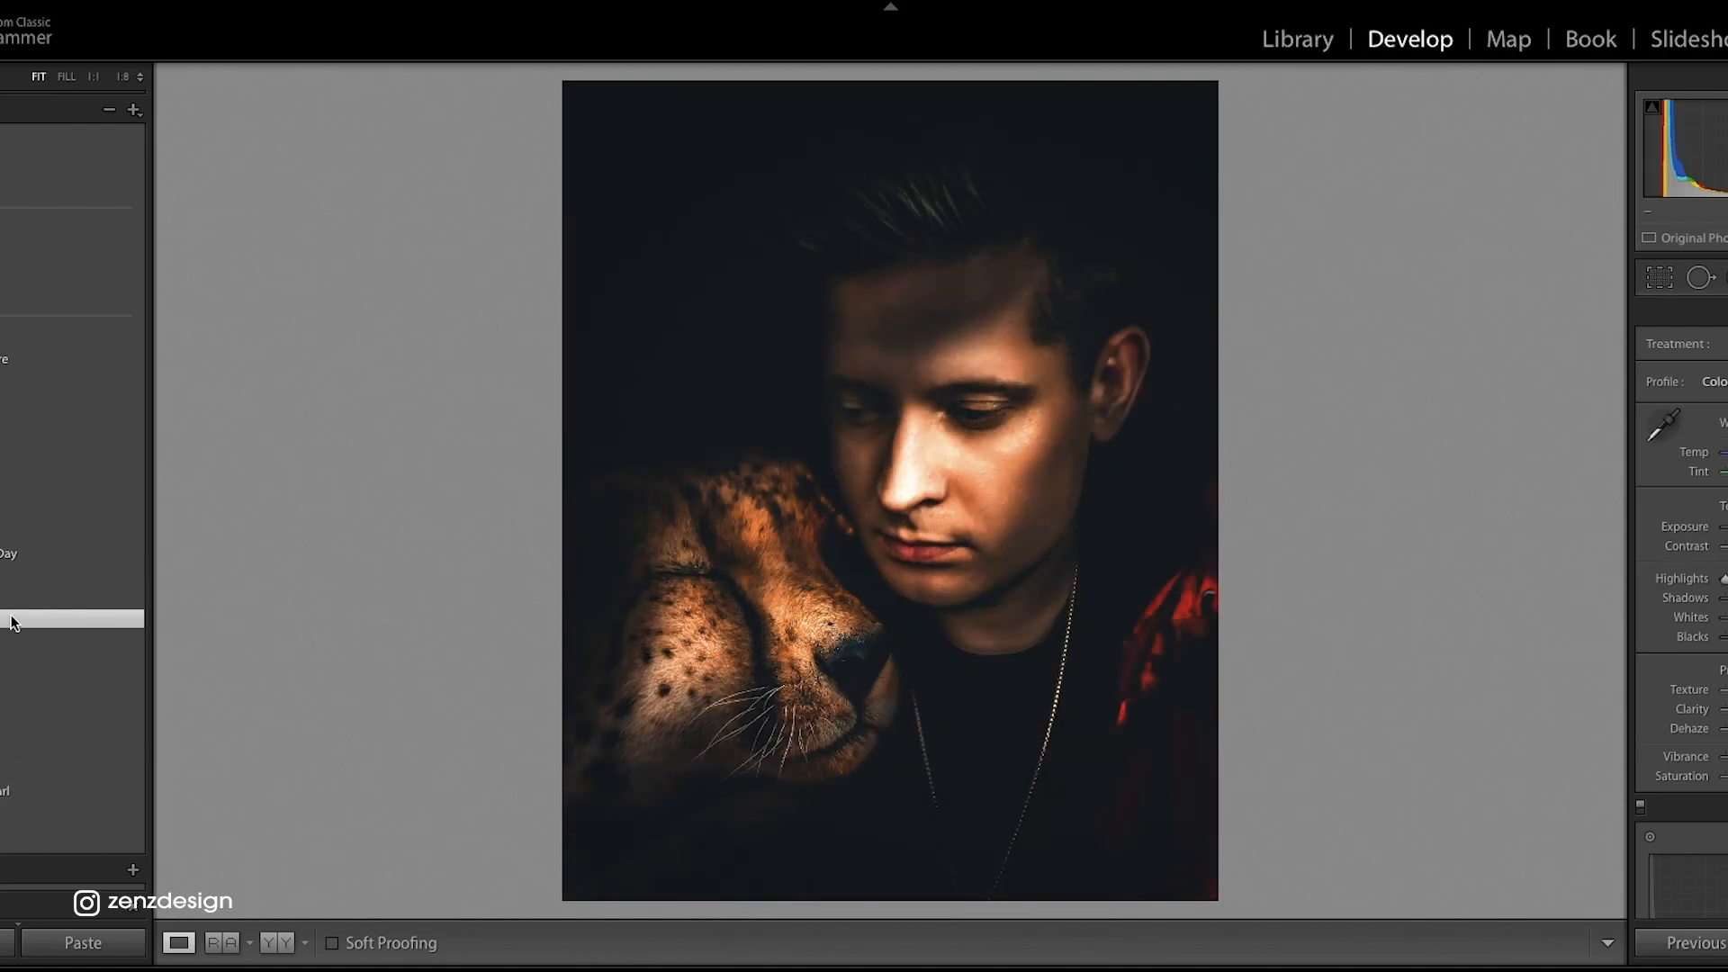
pyautogui.hotkey('shift', 'm')
pyautogui.click(884, 685)
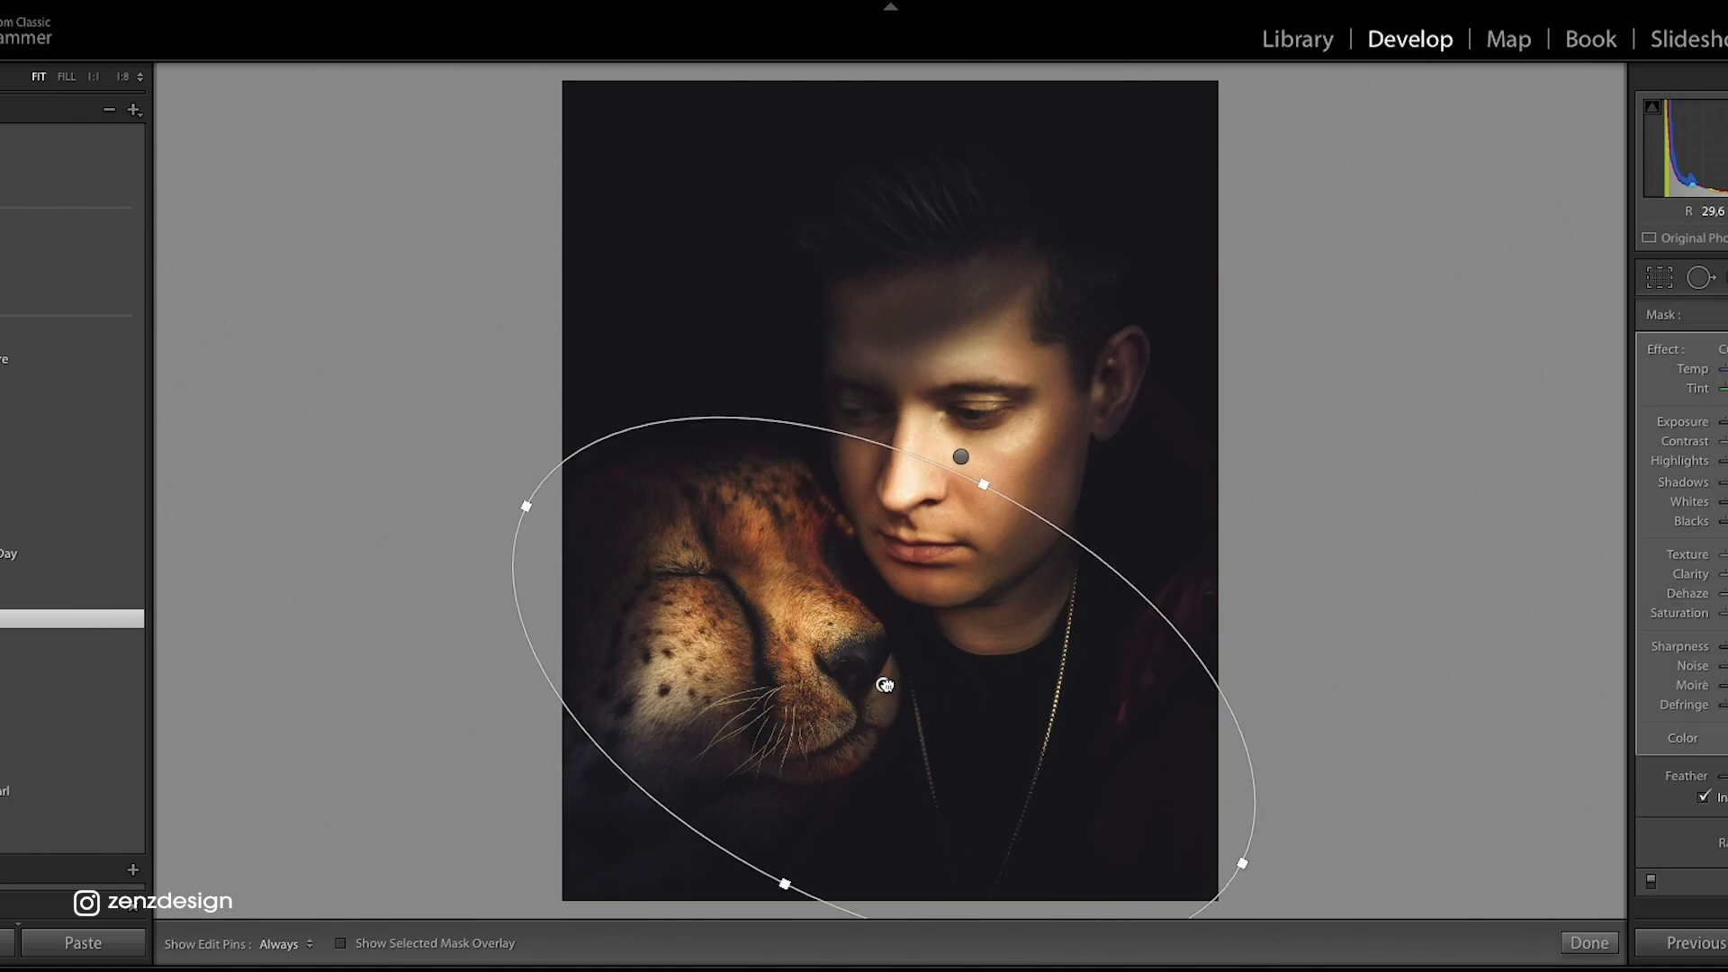
pyautogui.moveTo(761, 672); pyautogui.dragTo(857, 679)
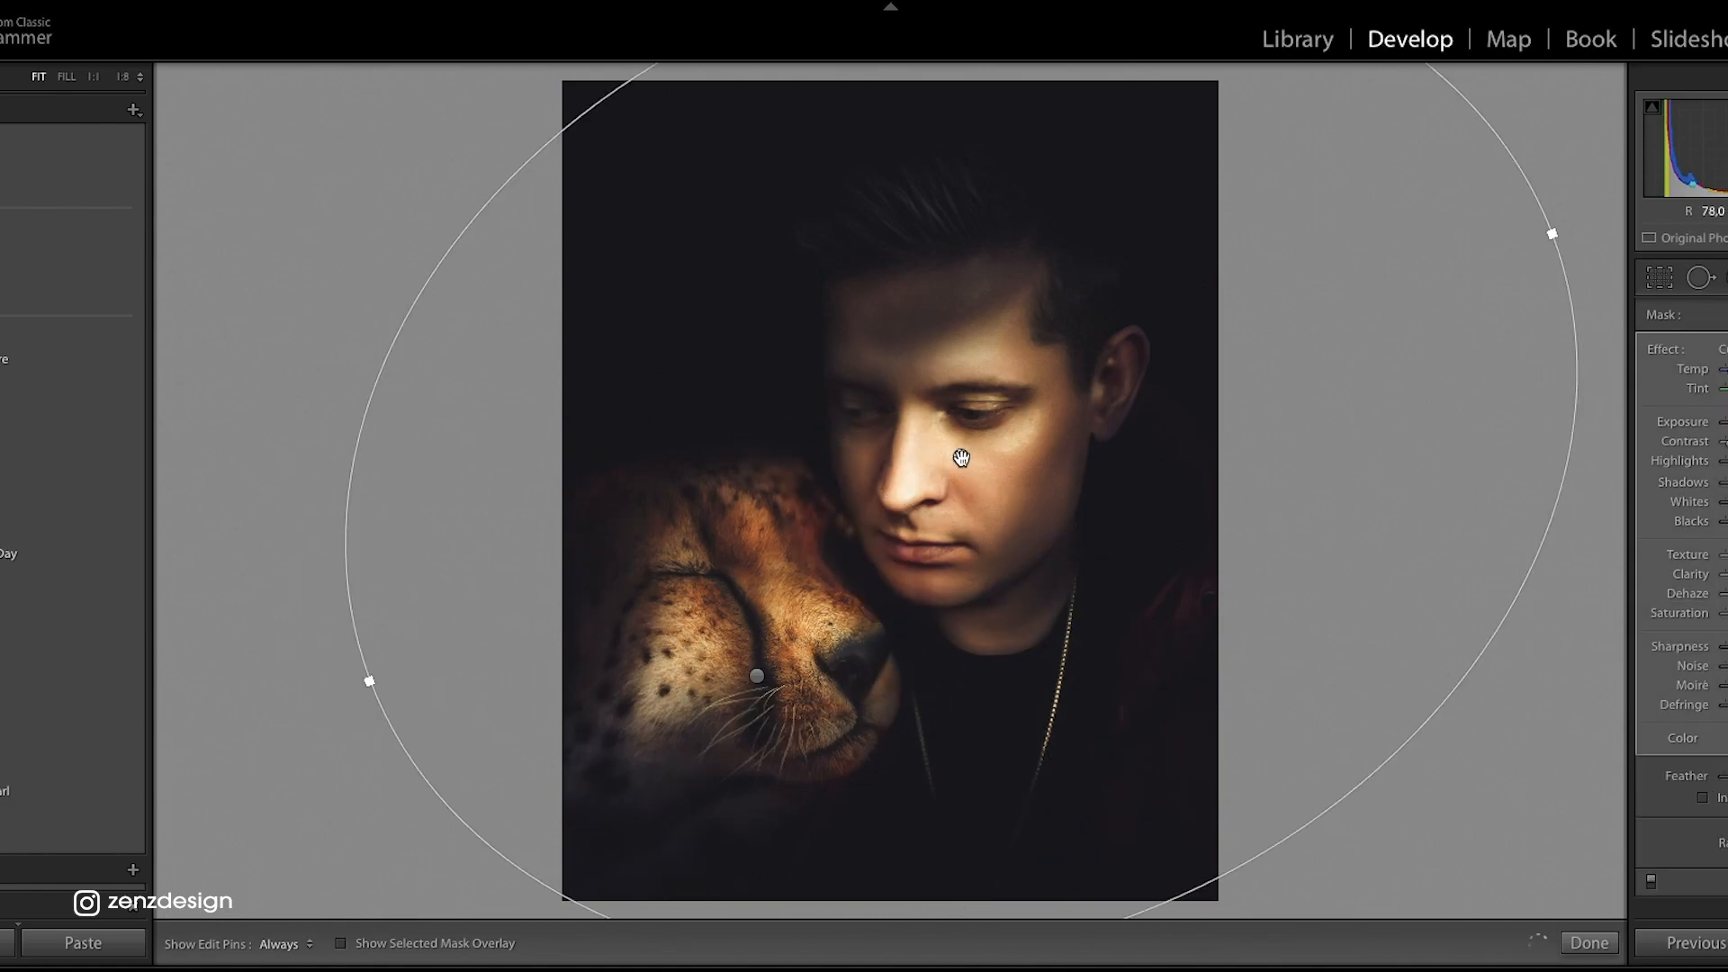
# Step: Place a tilted radial filter over the man's hair to brighten it and finish the local adjustments
pyautogui.click(122, 78)
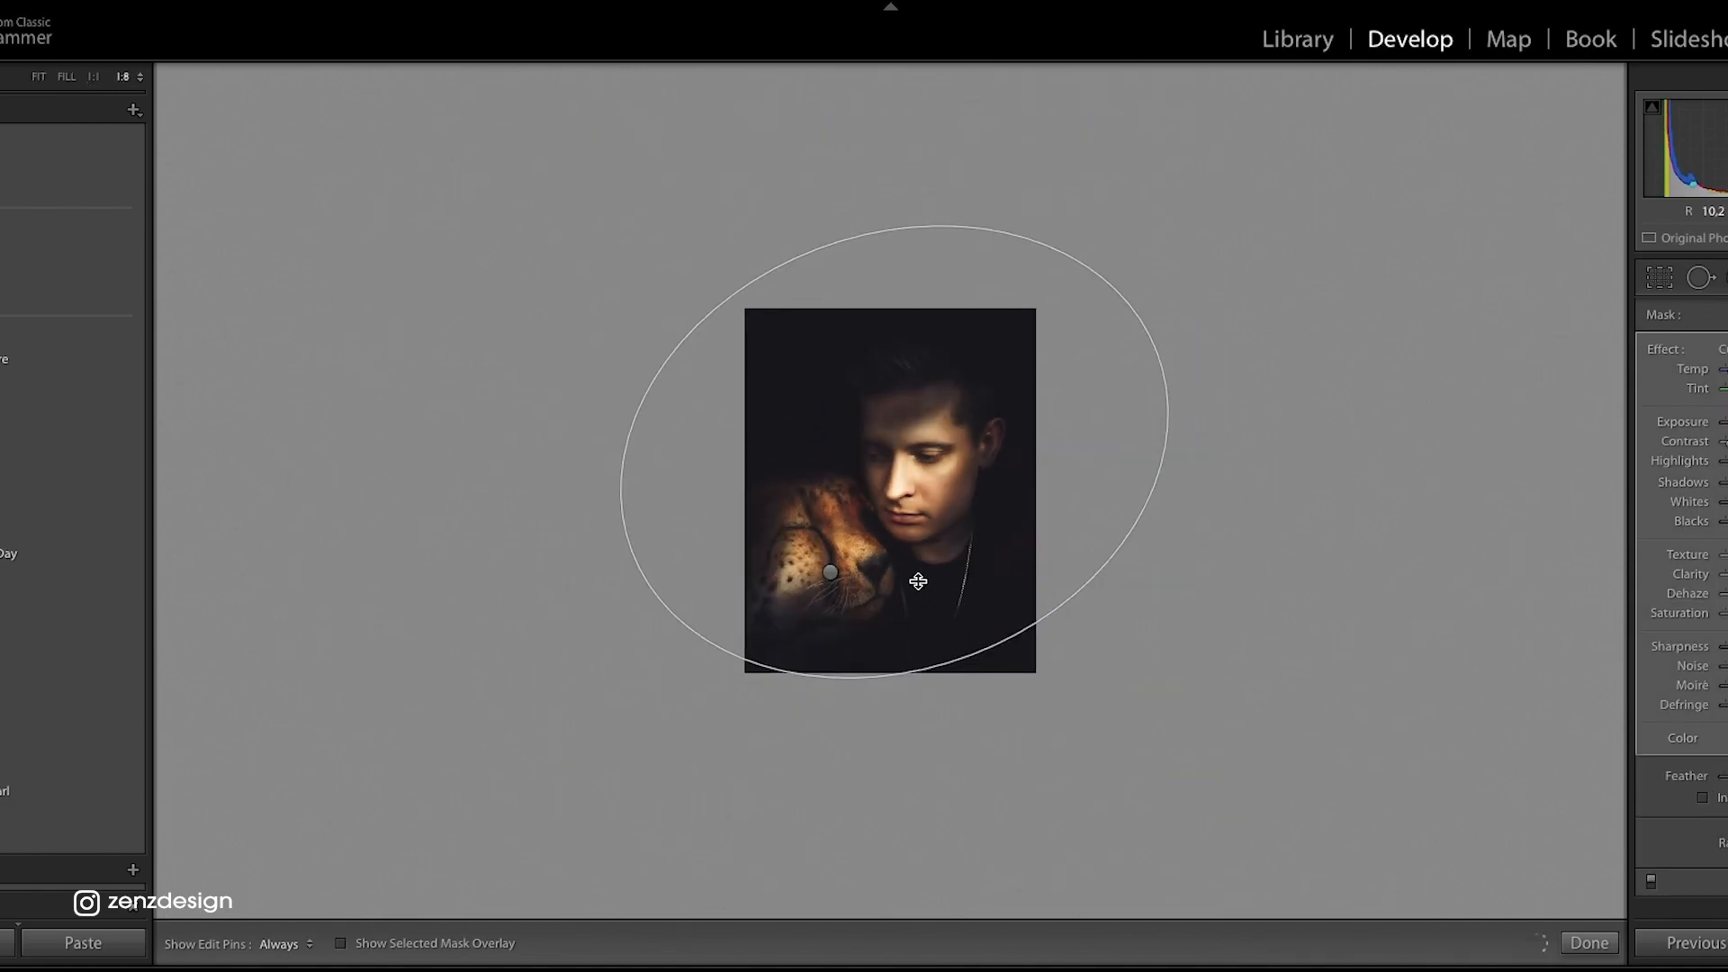
pyautogui.moveTo(1025, 542); pyautogui.dragTo(1087, 541)
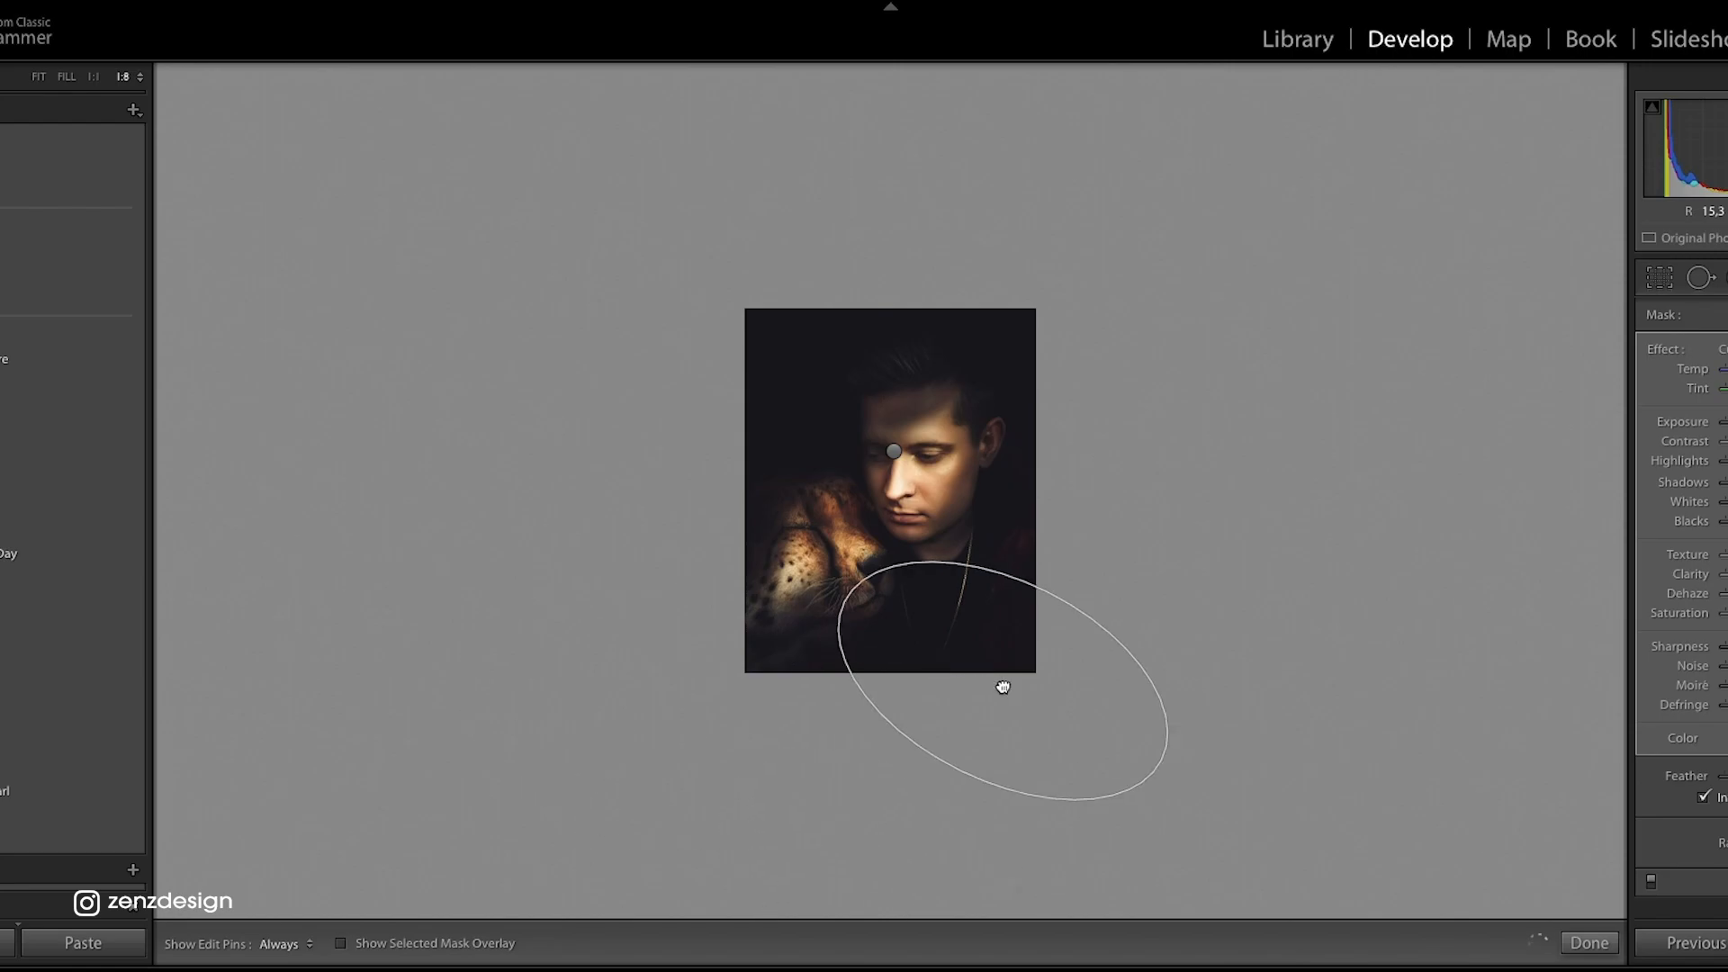
pyautogui.moveTo(1087, 588); pyautogui.dragTo(907, 383)
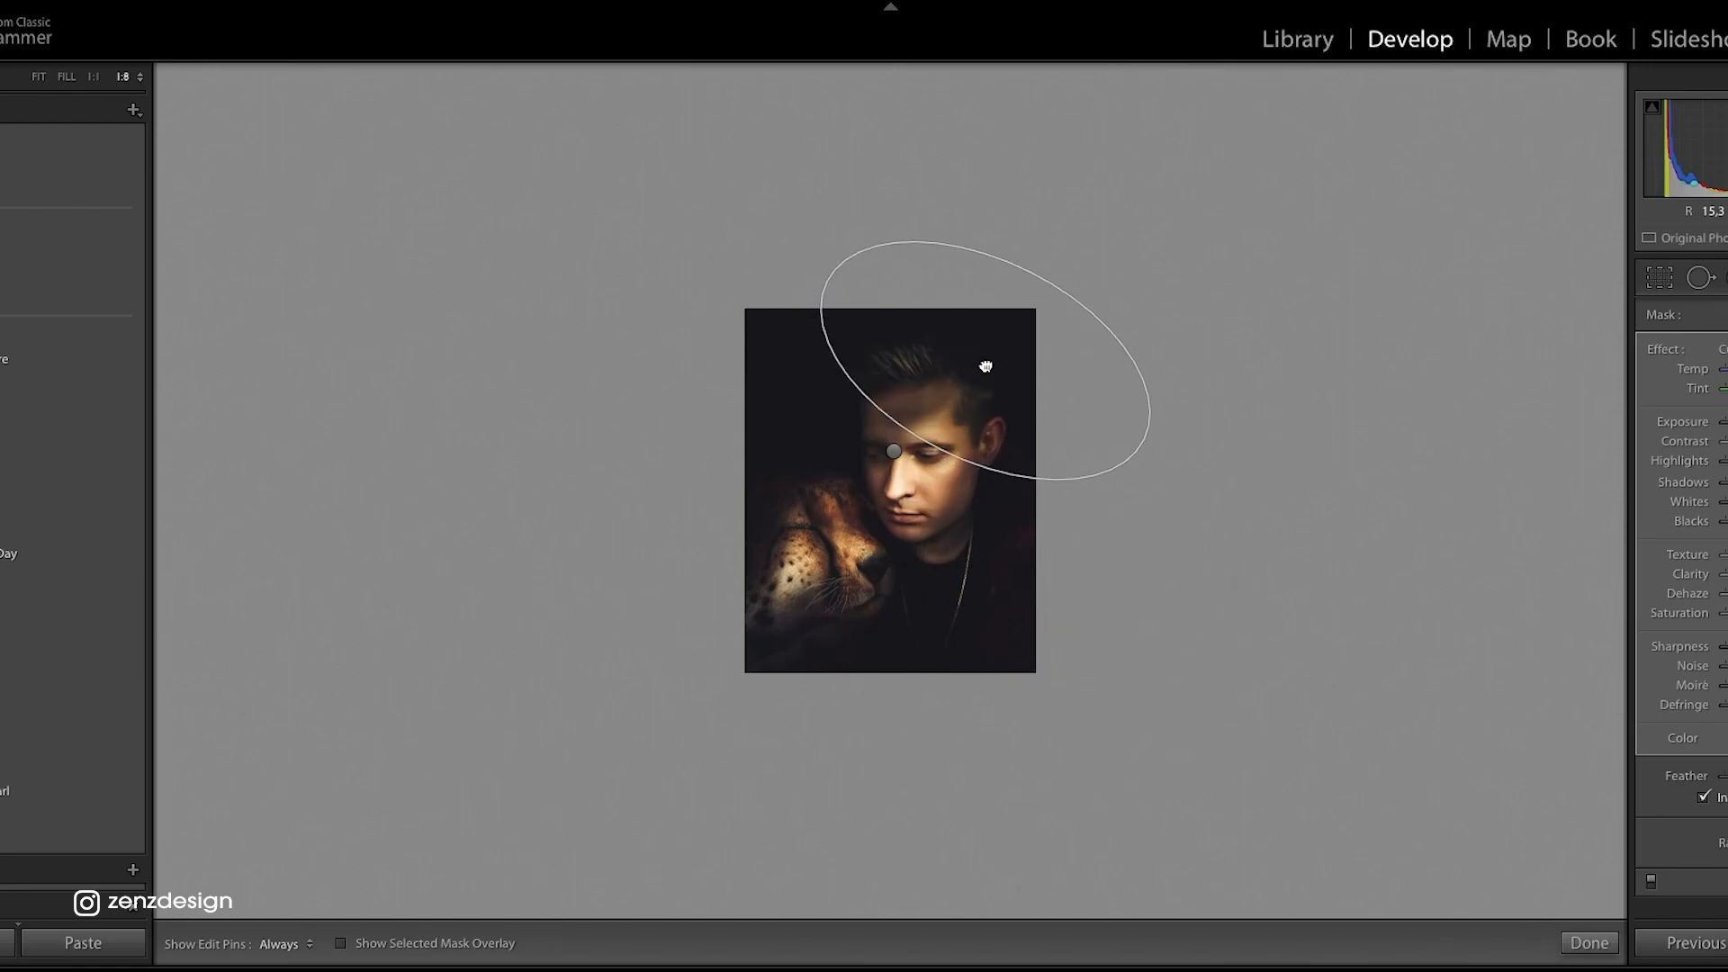
pyautogui.hotkey('shift', 'm')
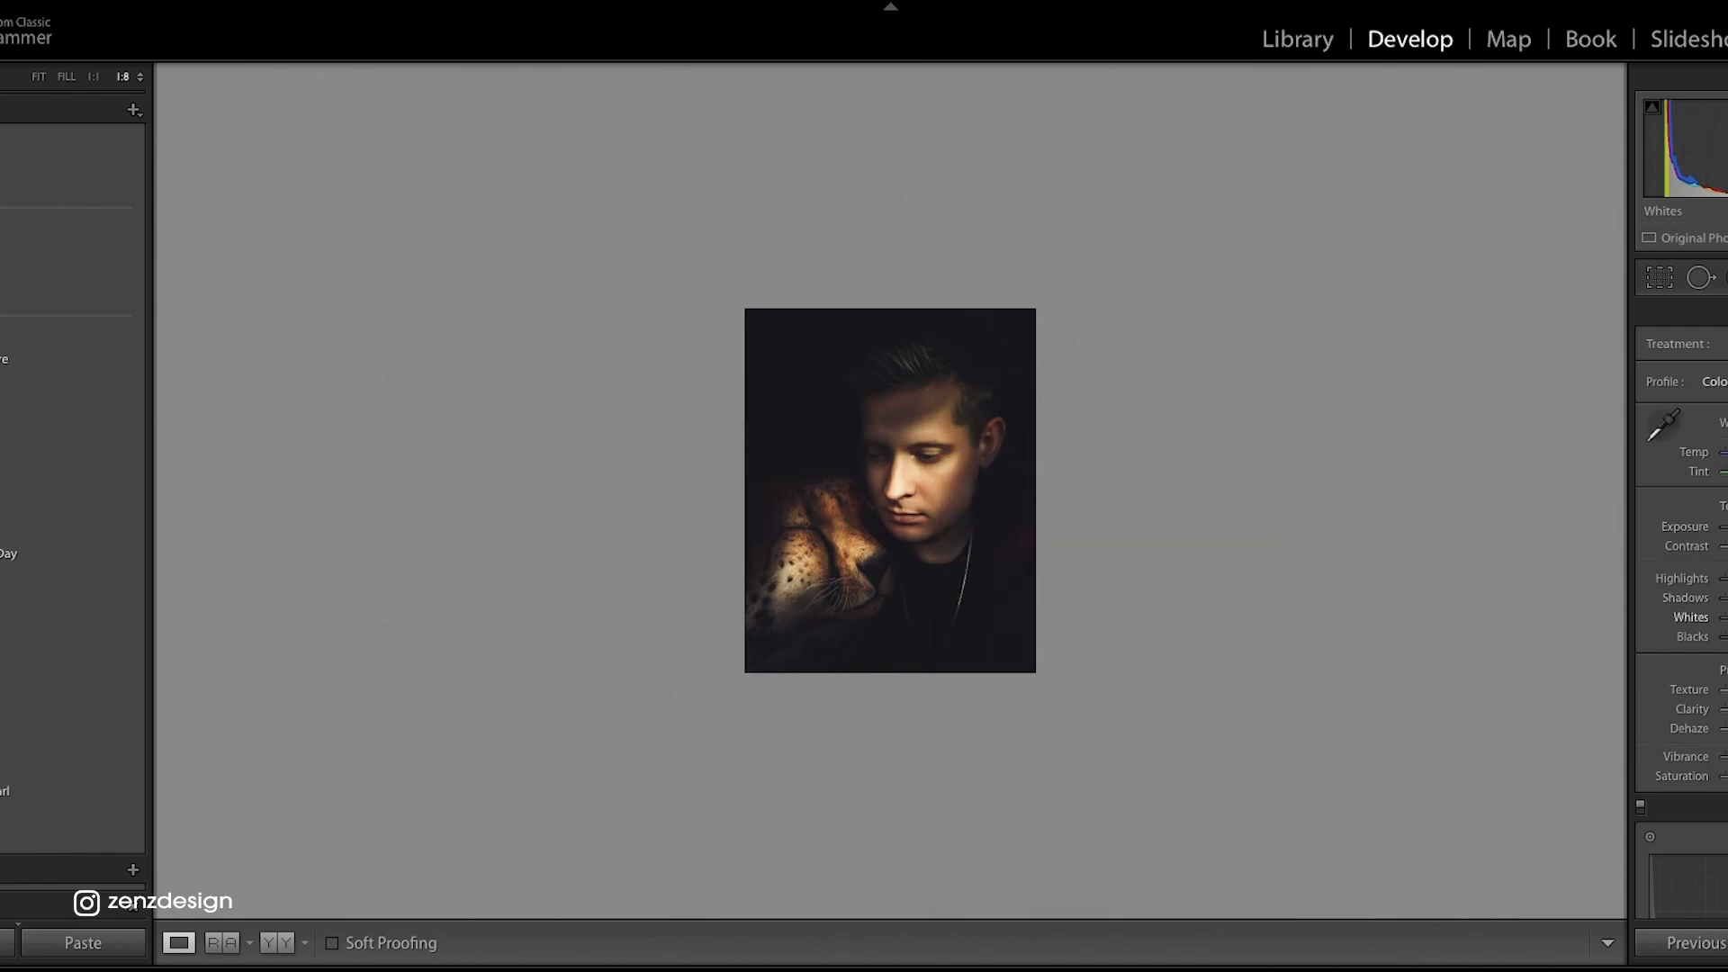
# Step: Undo the last Dehaze and Vibrance adjustments on the portrait
pyautogui.hotkey('ctrl', 'z')
pyautogui.click(1000, 562)
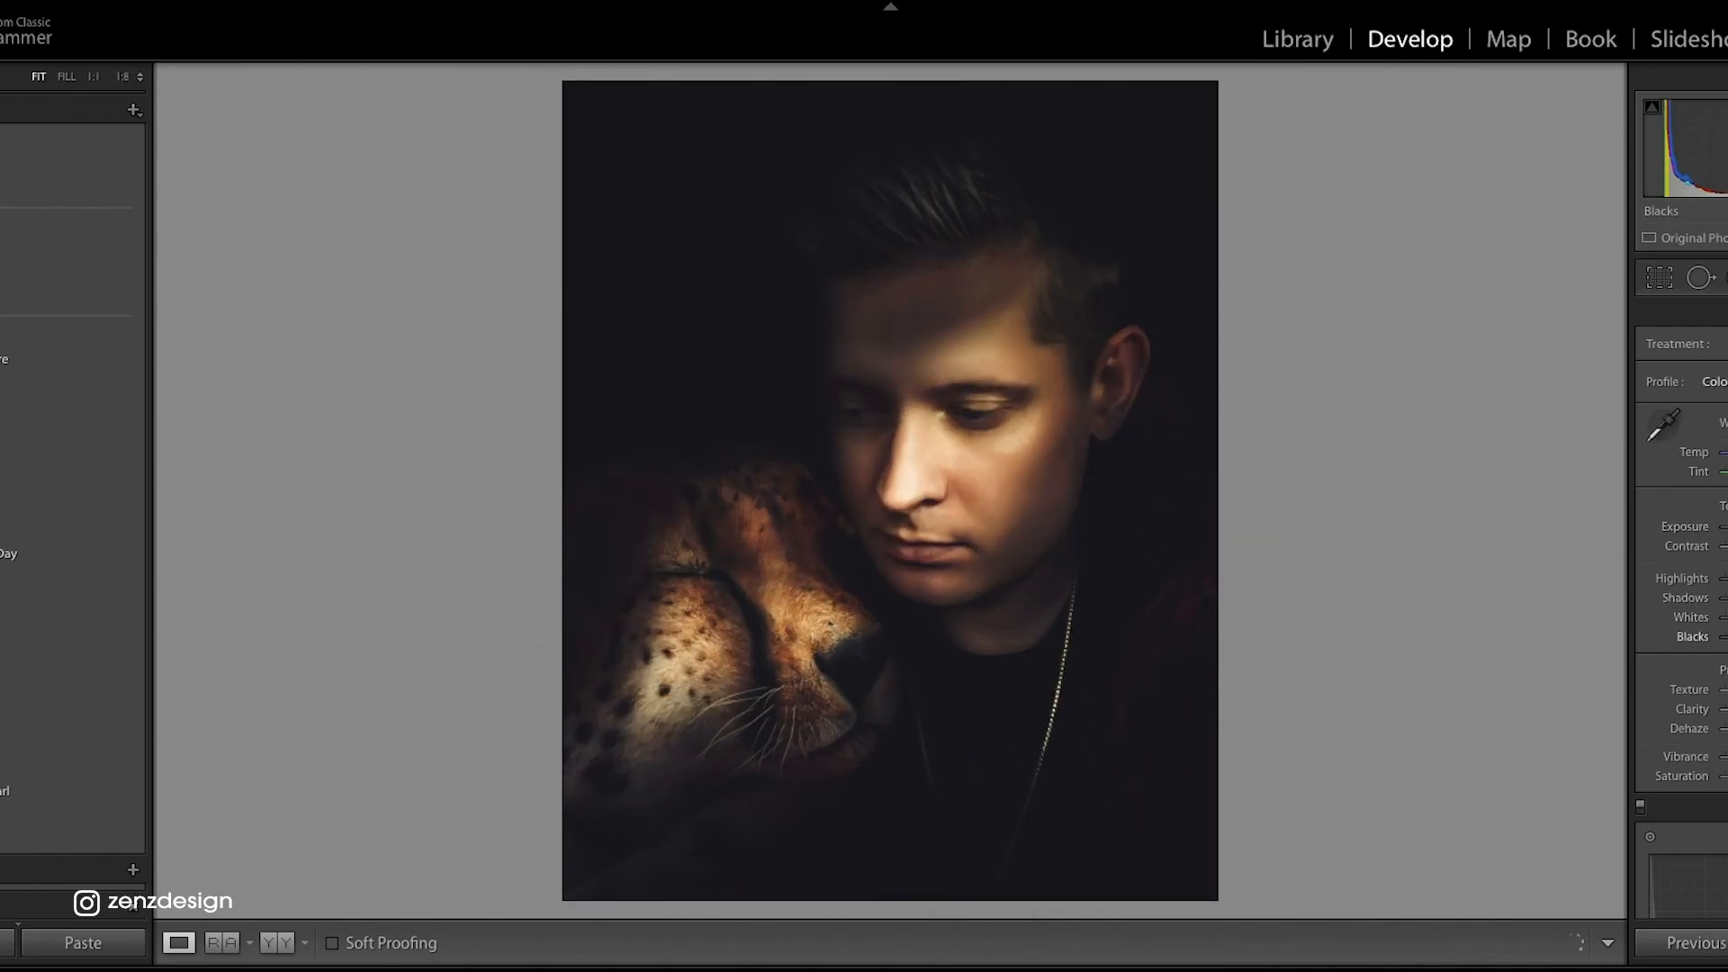
pyautogui.hotkey('ctrl', 'z')
pyautogui.hotkey('ctrl', 'z')
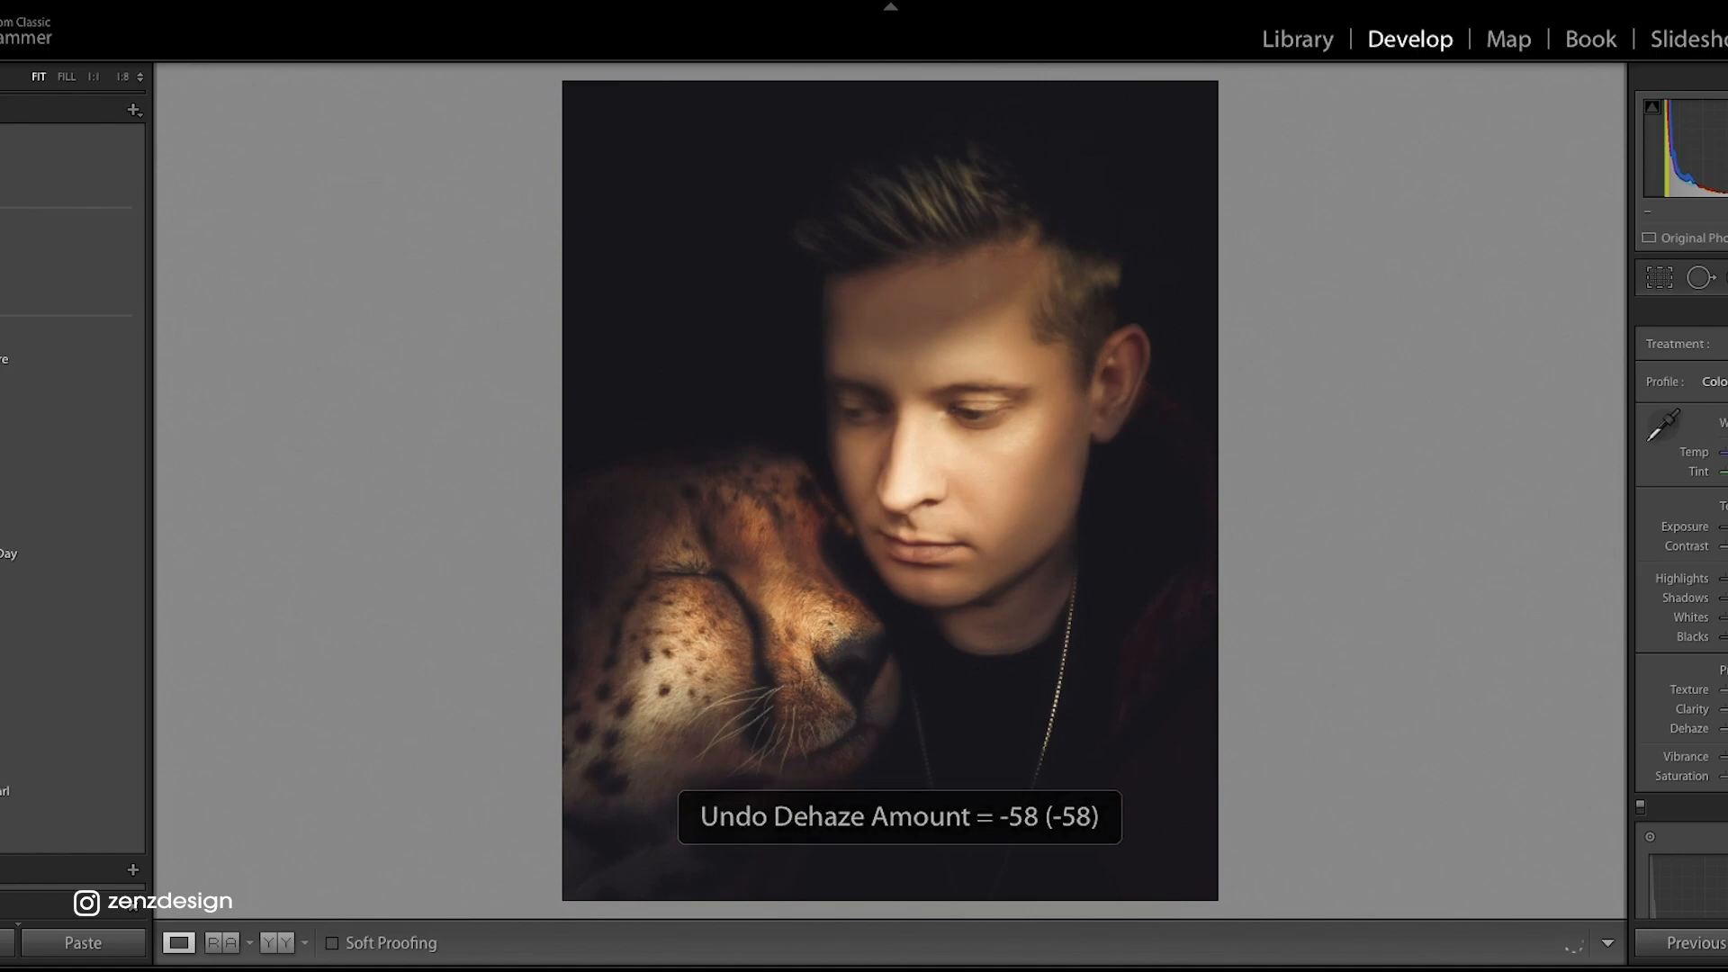
pyautogui.hotkey('ctrl', 'z')
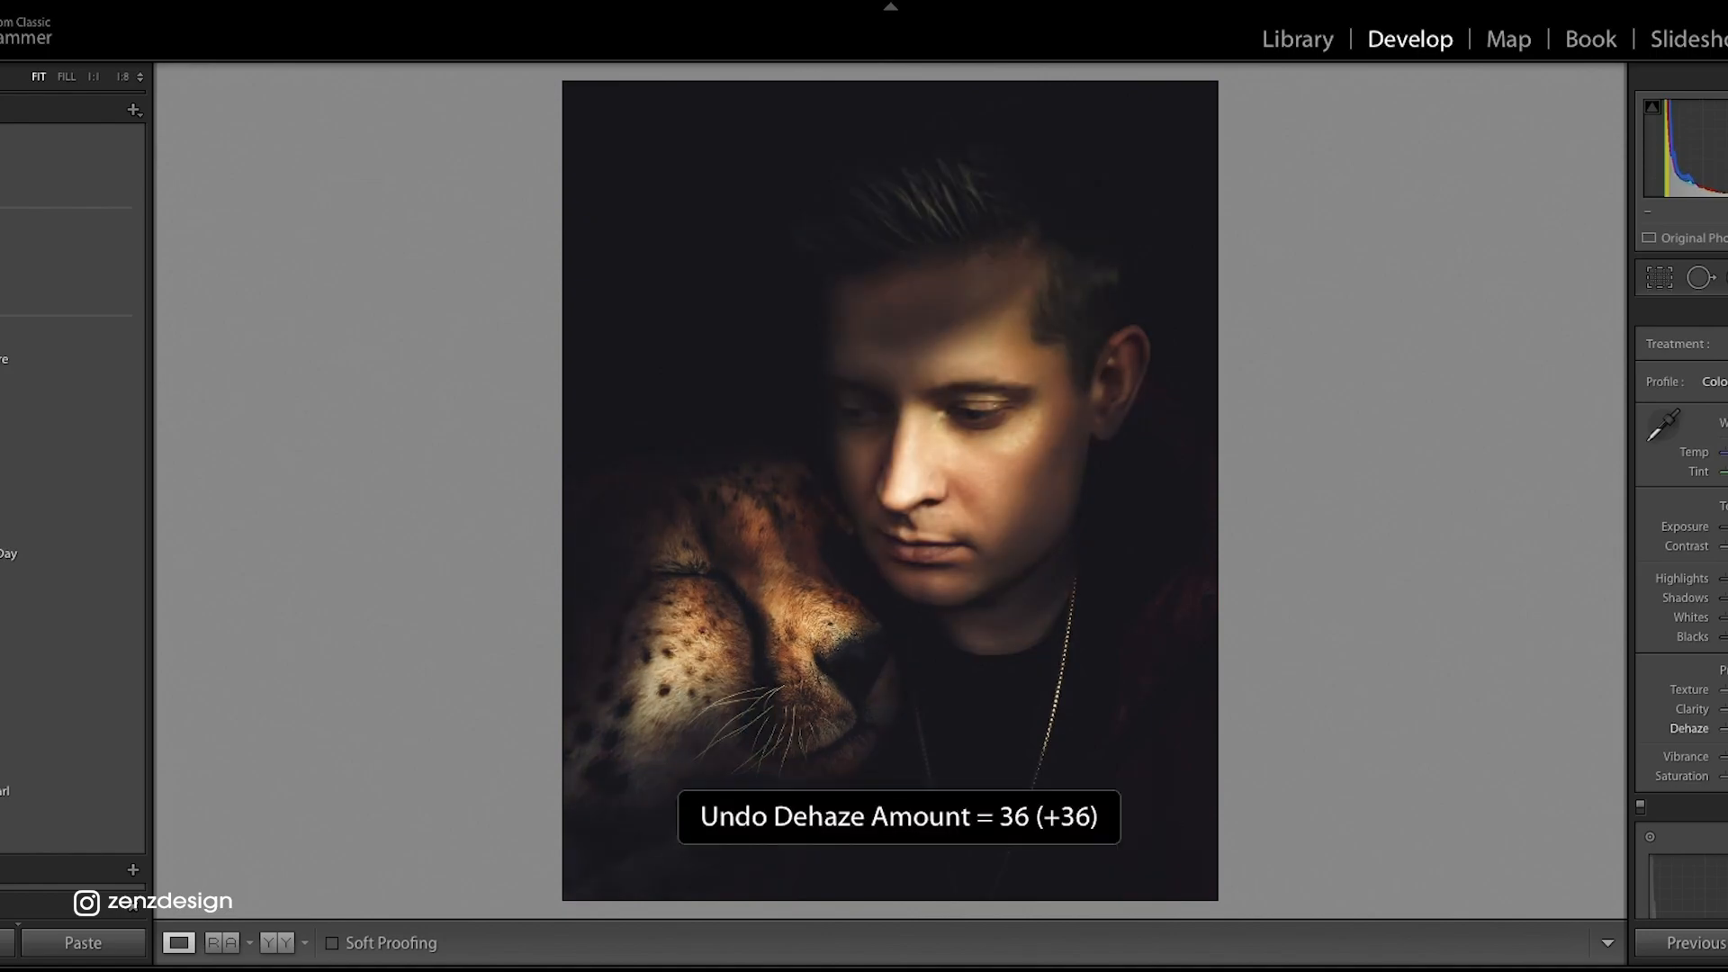
pyautogui.hotkey('ctrl', 'z')
# Step: Export the graded portrait
pyautogui.click(1054, 535)
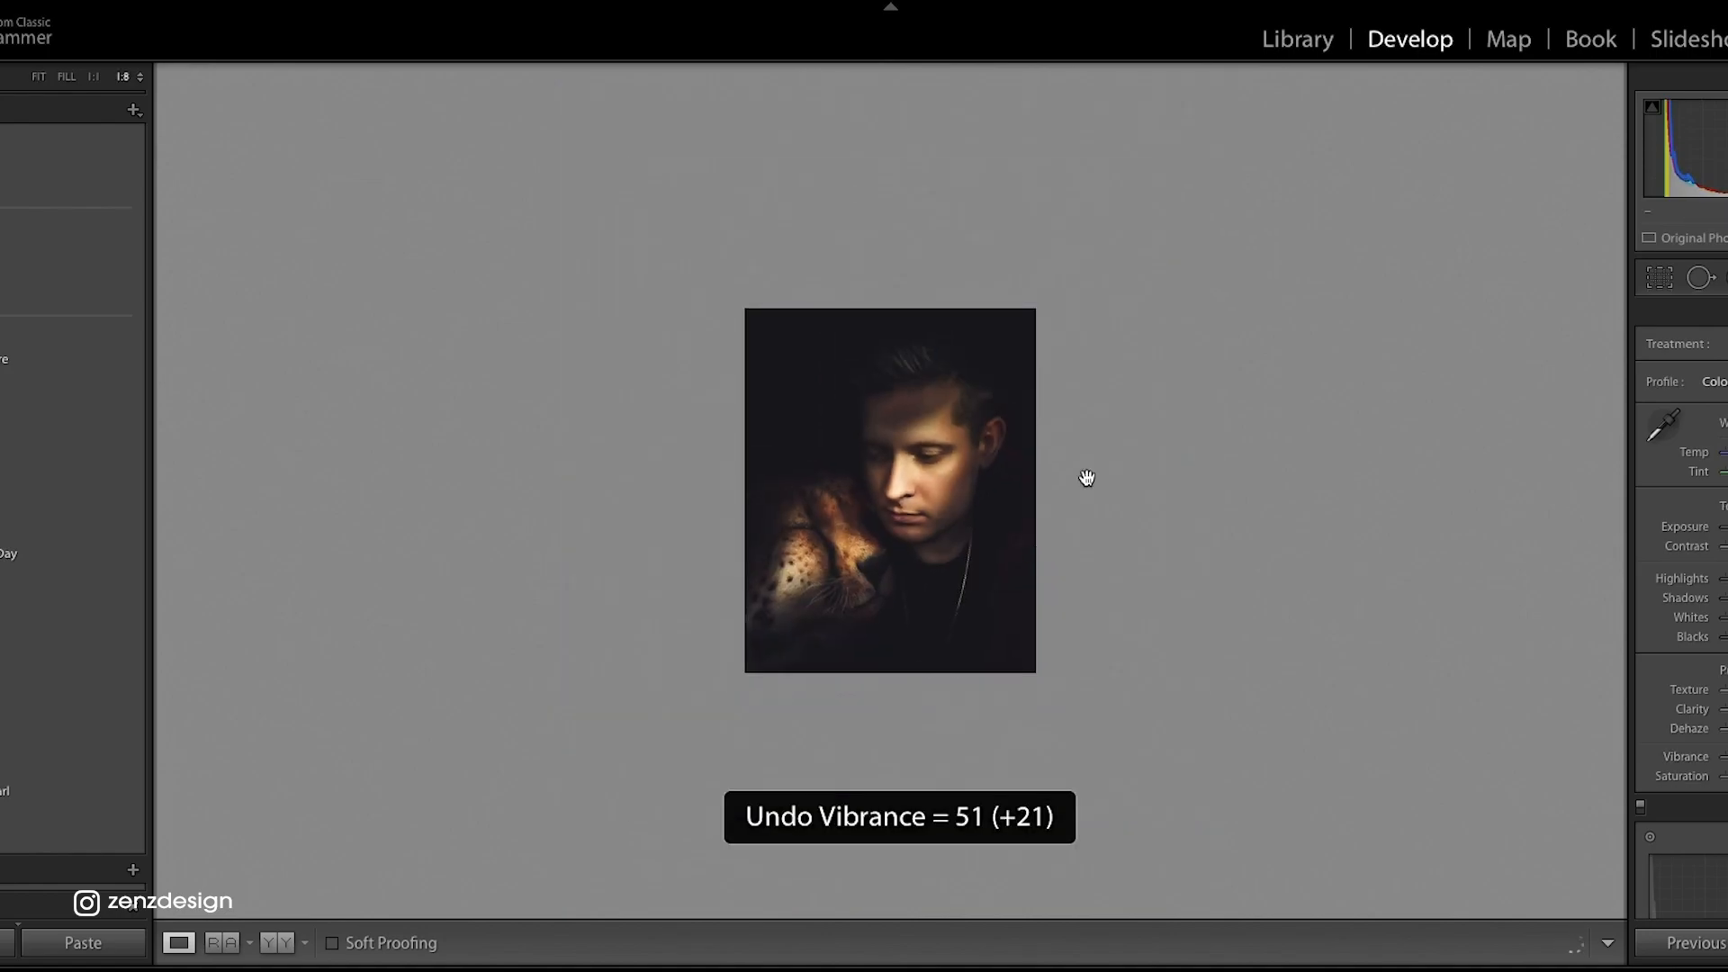
pyautogui.rightClick(954, 430)
pyautogui.moveTo(1011, 952)
pyautogui.click(1257, 829)
pyautogui.click(1289, 692)
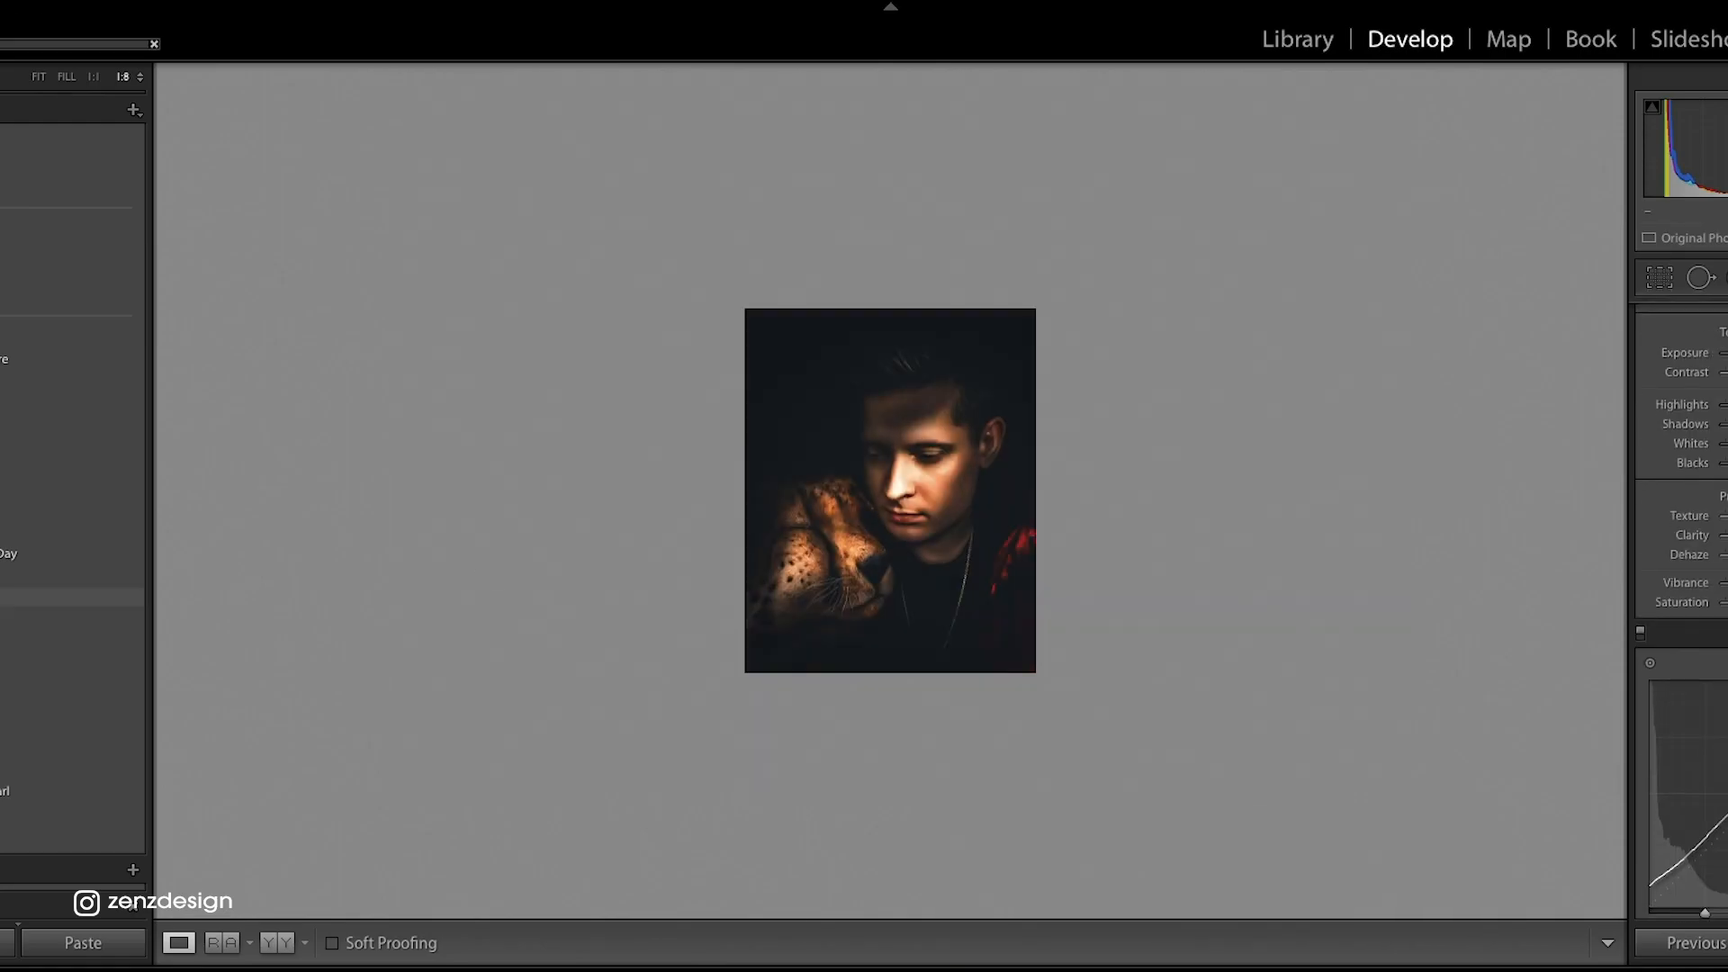
# Step: Add a large tilted radial filter centred between the man's and cheetah's faces and reduce its highlights
pyautogui.hotkey('shift', 'm')
pyautogui.moveTo(744, 490); pyautogui.dragTo(940, 670)
pyautogui.moveTo(744, 490)
pyautogui.mouseDown()
pyautogui.moveTo(386, 589)
pyautogui.moveTo(774, 561)
pyautogui.mouseUp()
pyautogui.moveTo(992, 558)
pyautogui.mouseDown()
pyautogui.moveTo(988, 599)
pyautogui.moveTo(1134, 633)
pyautogui.mouseUp()
pyautogui.moveTo(1065, 463); pyautogui.dragTo(841, 397)
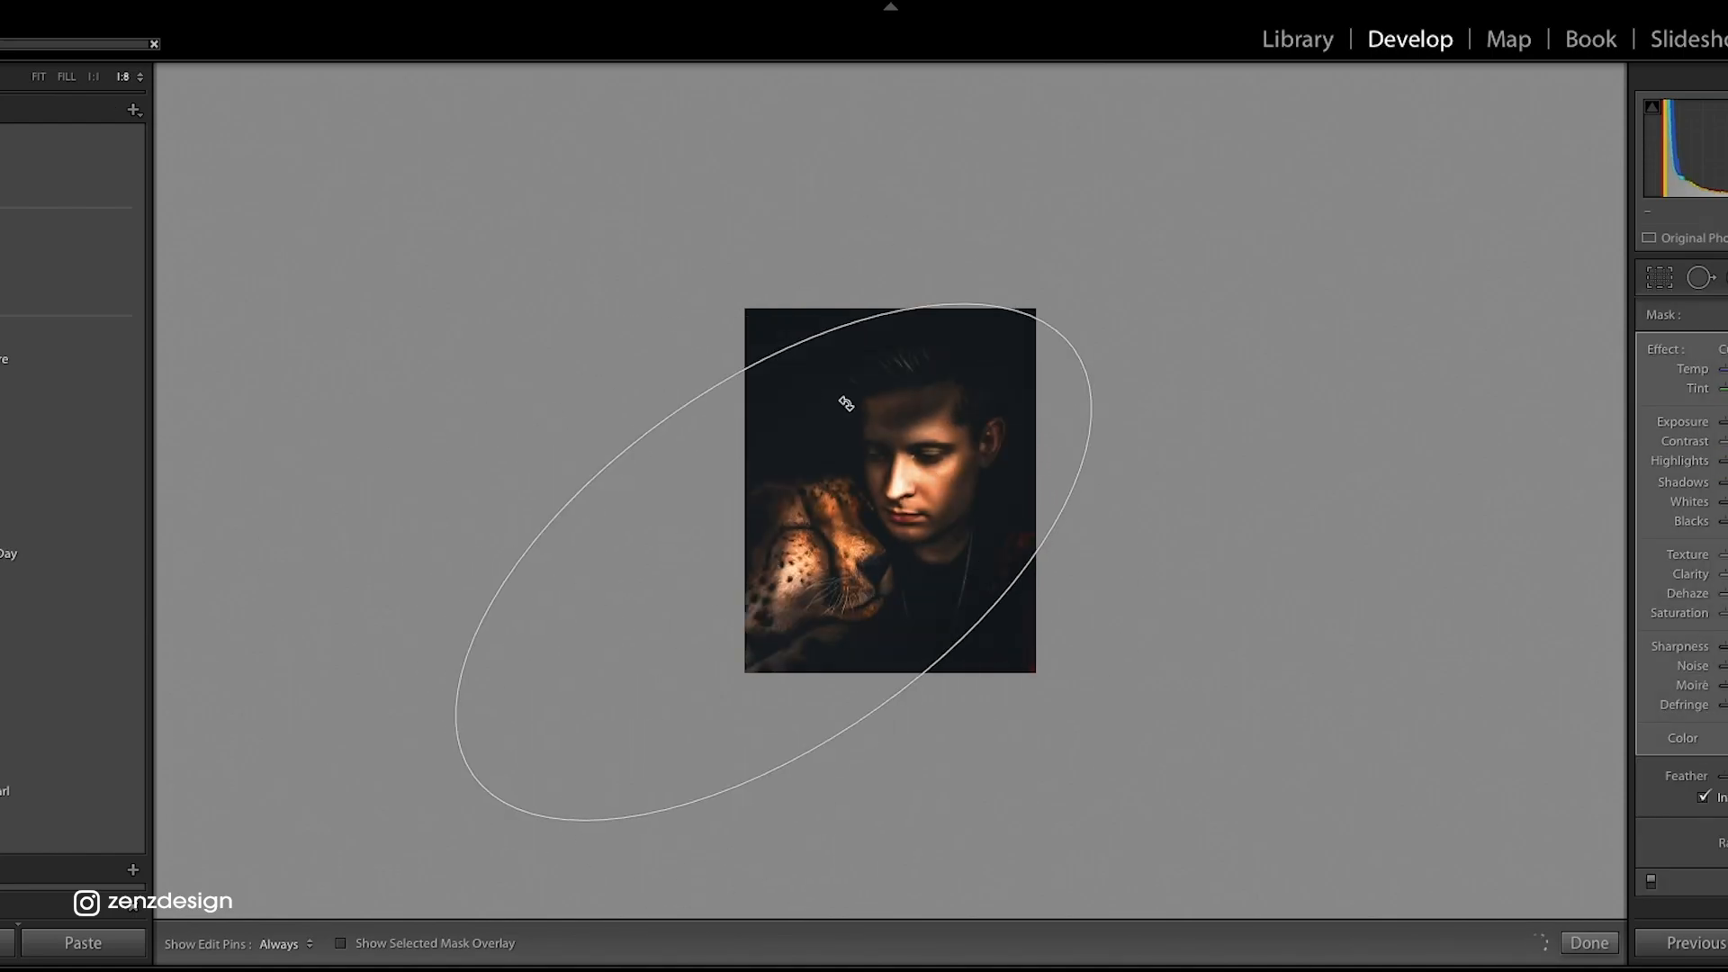
pyautogui.moveTo(772, 561); pyautogui.dragTo(897, 494)
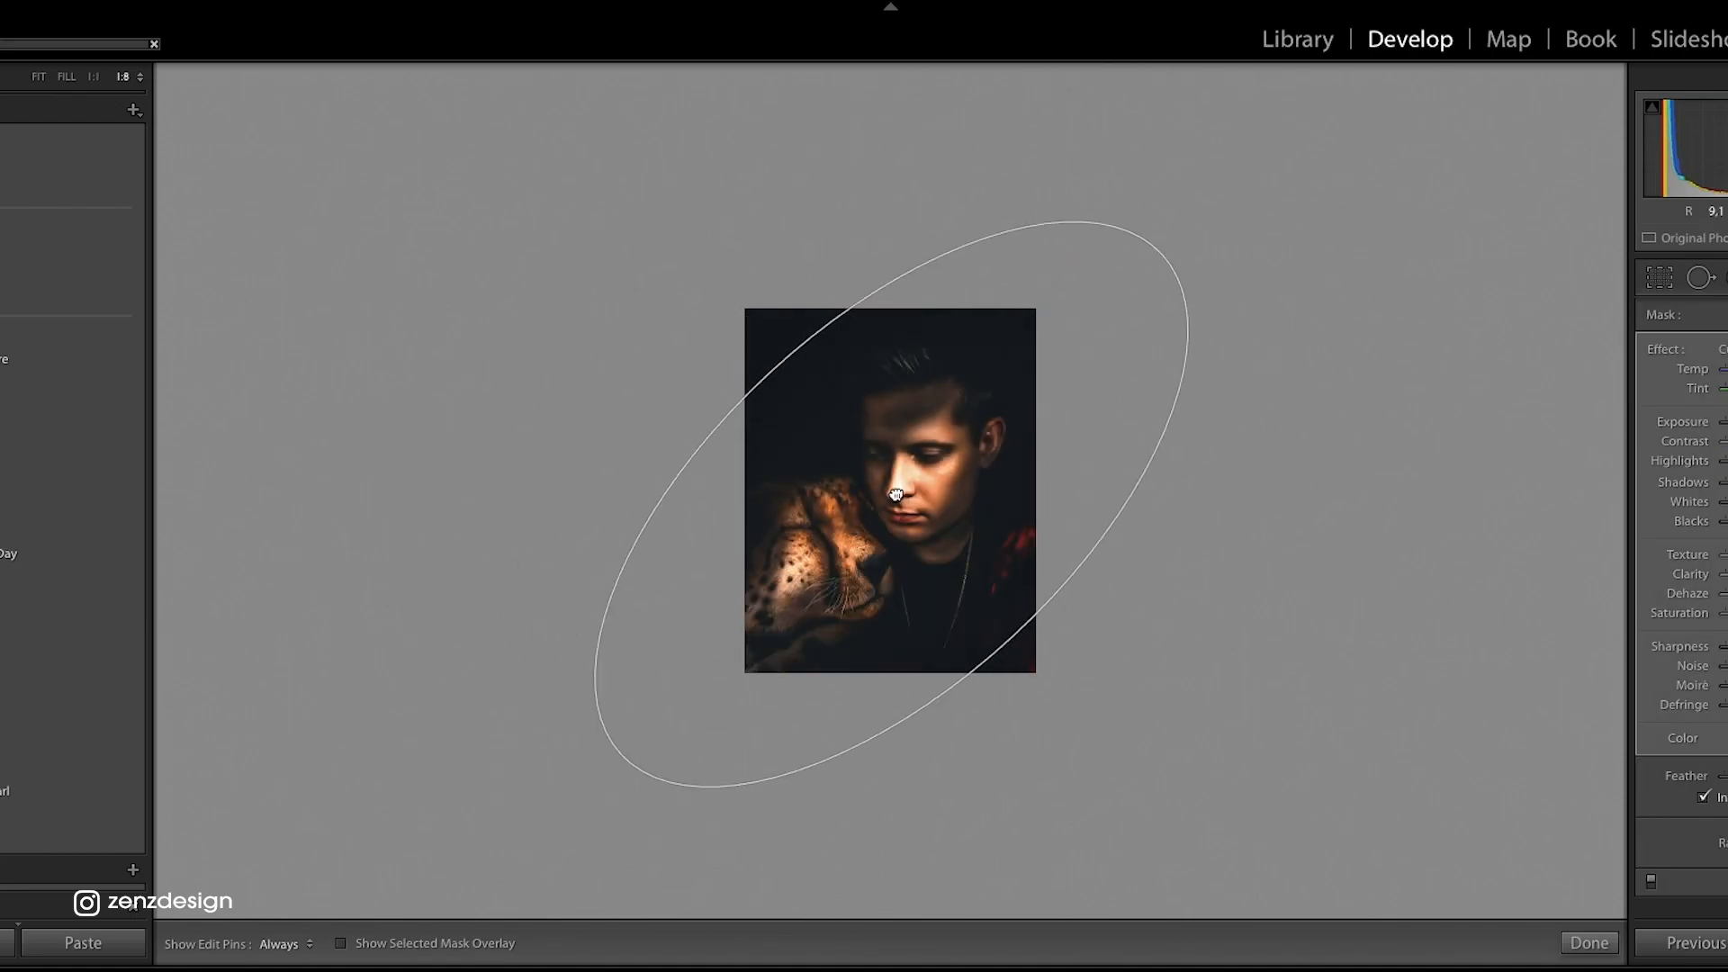
pyautogui.moveTo(1727, 422); pyautogui.dragTo(1727, 441)
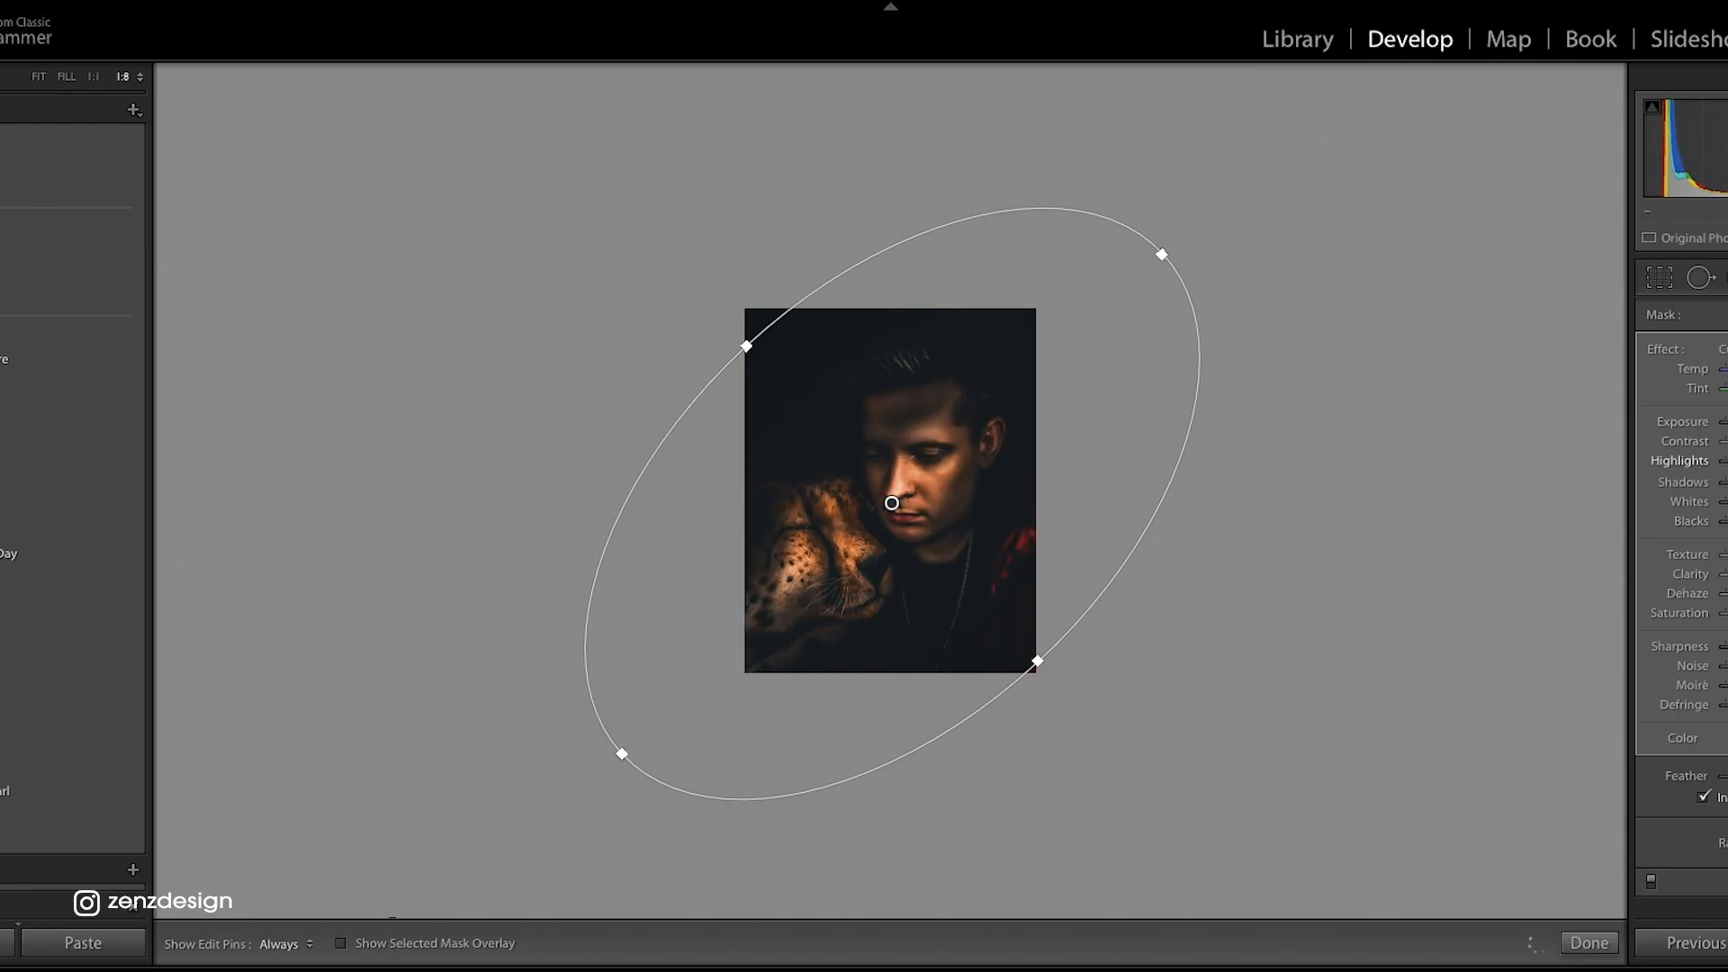
# Step: Finish the radial filter edit, check the whole portrait, and export this red-toned version
pyautogui.hotkey('shift', 'm')
pyautogui.click(989, 468)
pyautogui.rightClick(1173, 427)
pyautogui.moveTo(1305, 960)
pyautogui.click(1487, 836)
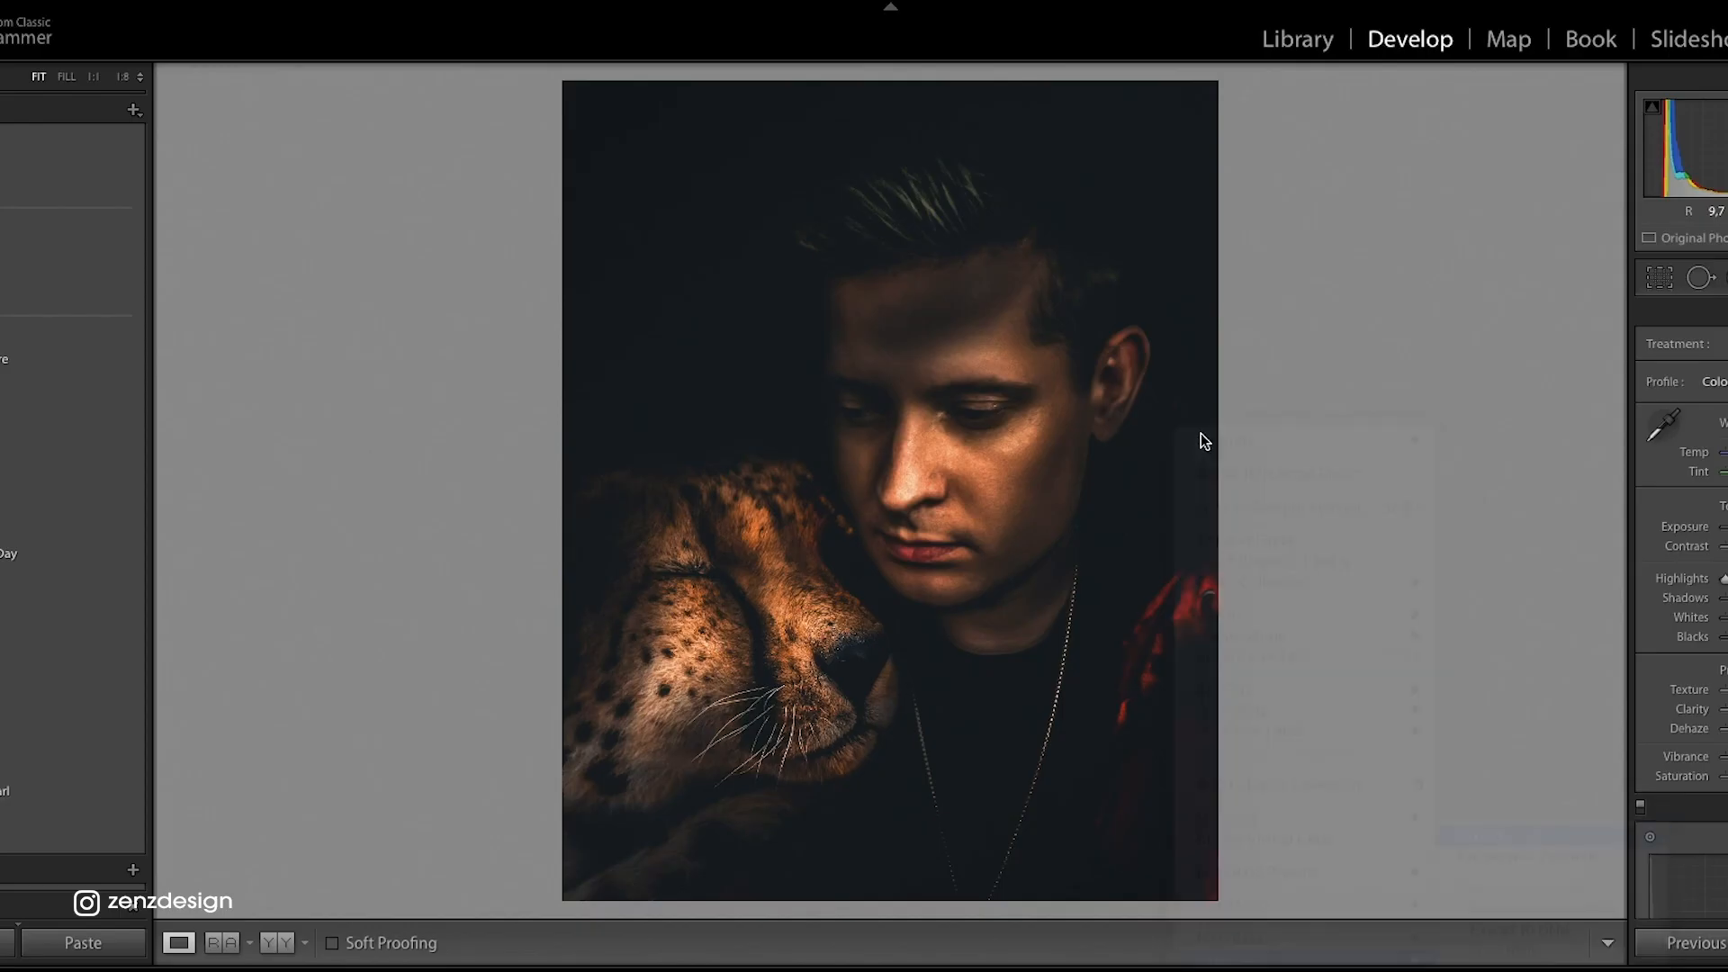